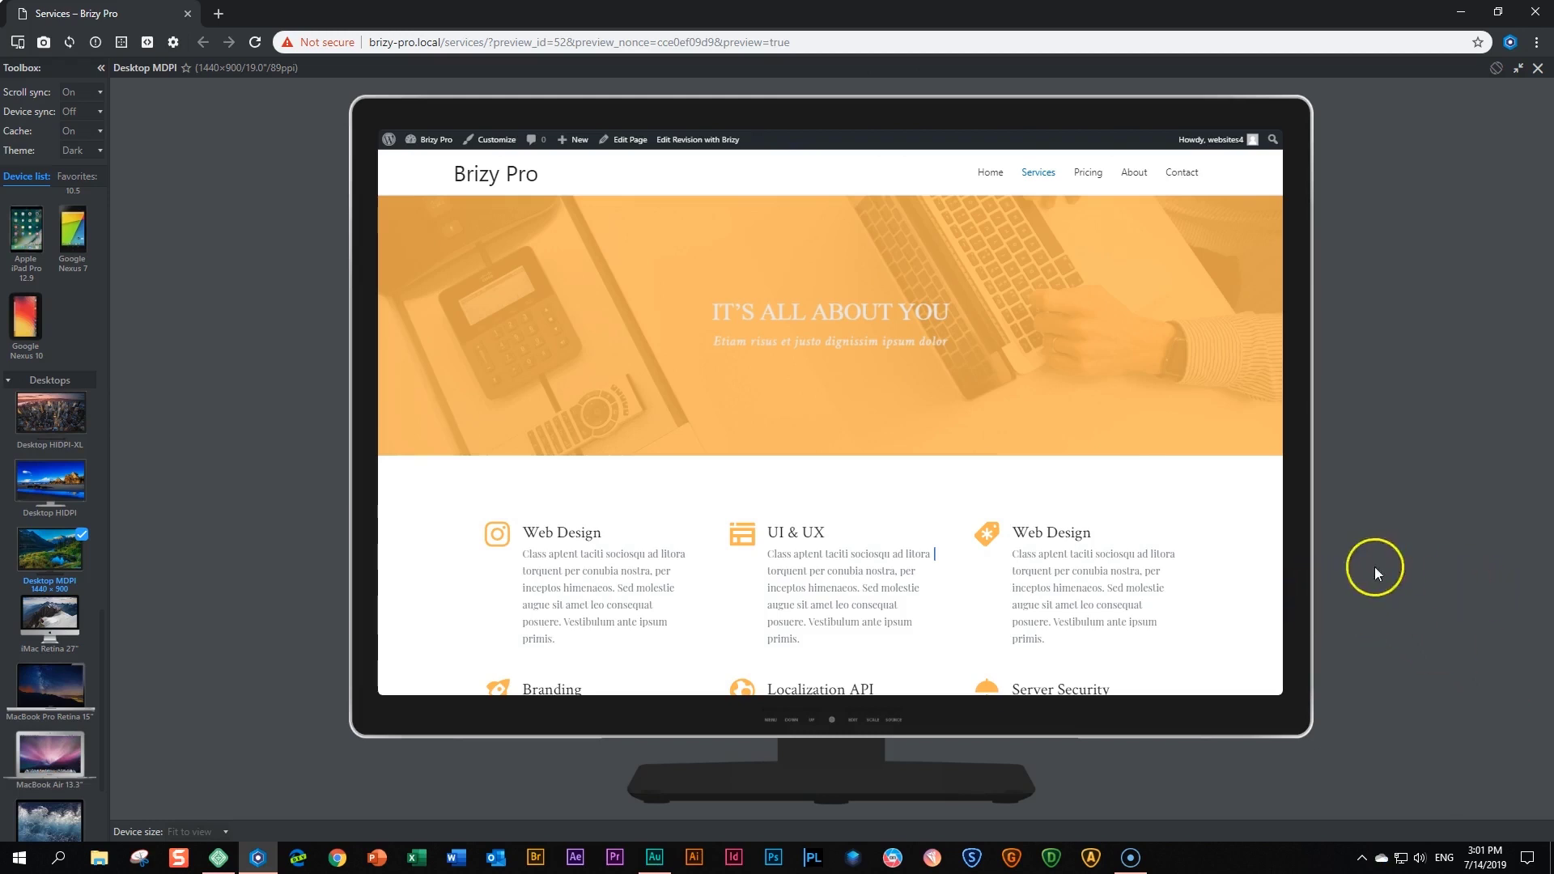
scroll(1219, 552, "down", 2)
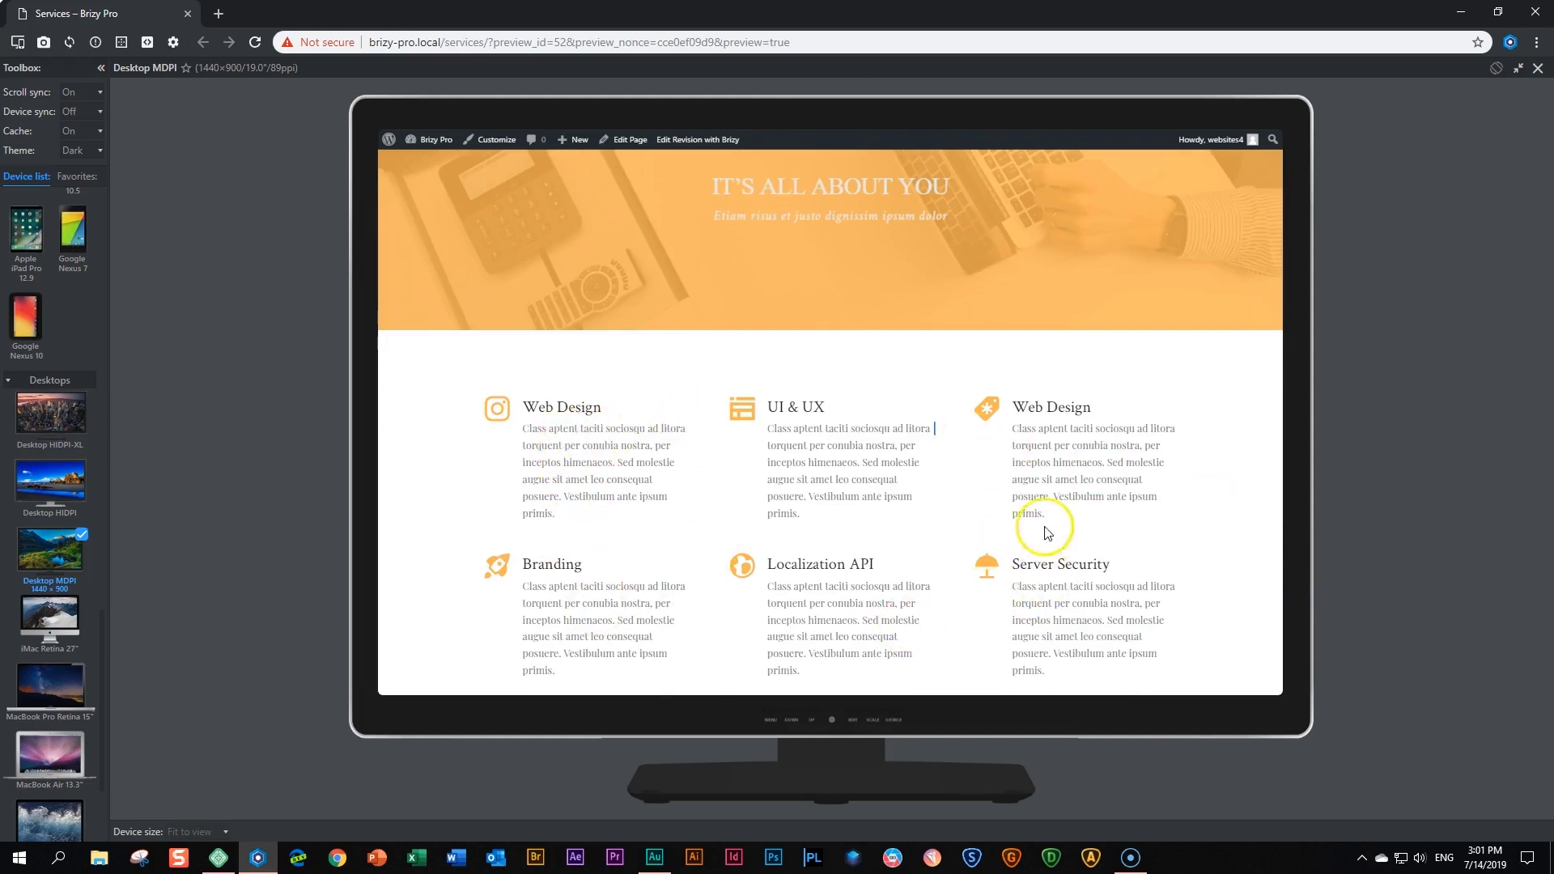
scroll(816, 486, "down", 2)
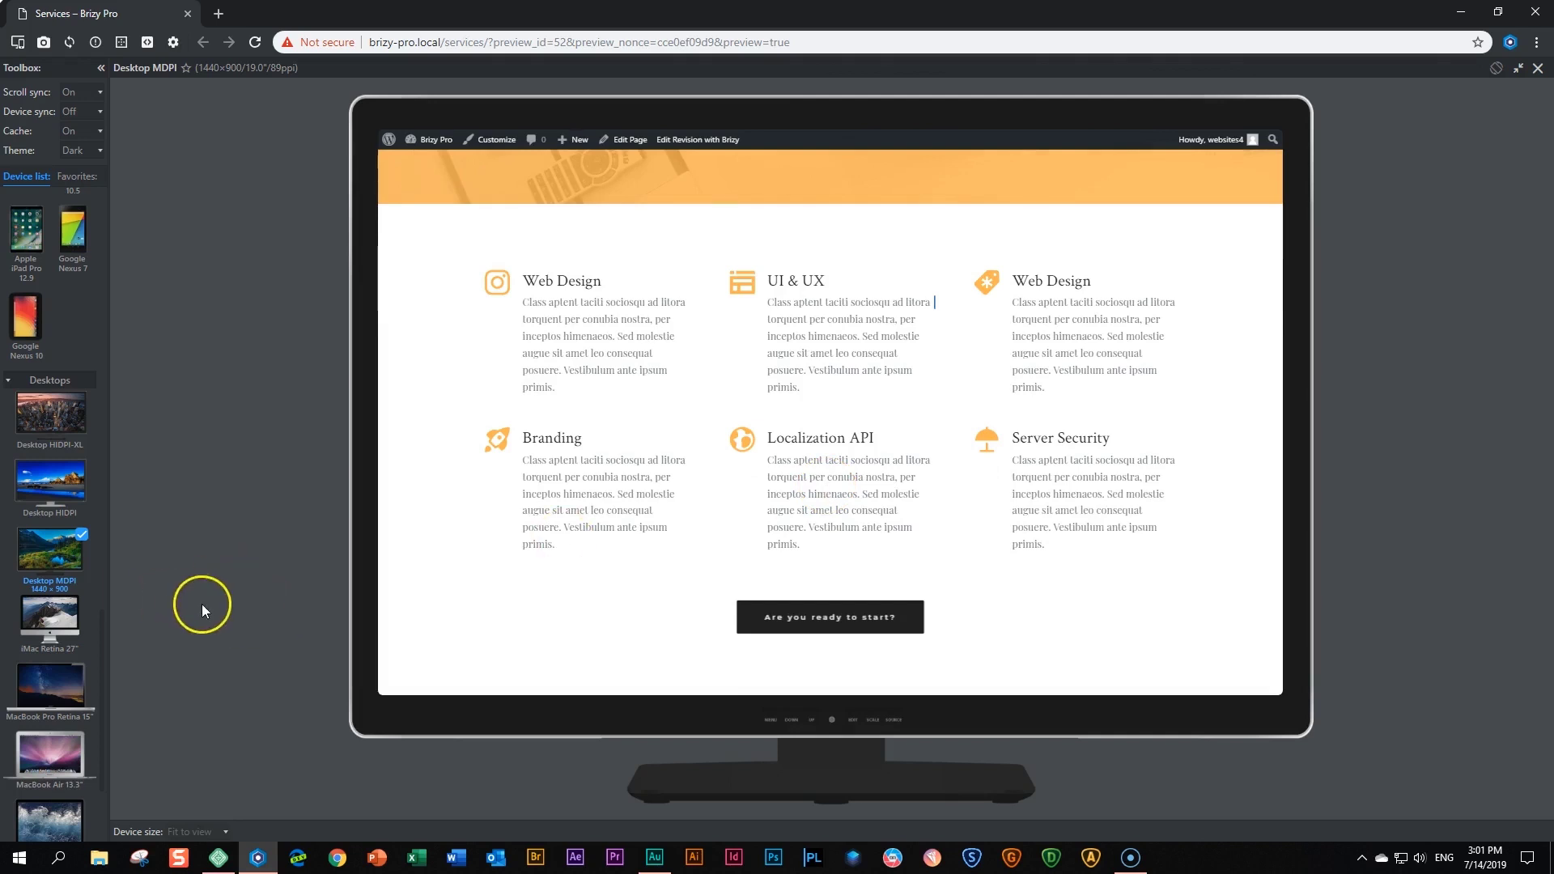
scroll(40, 581, "up", 4)
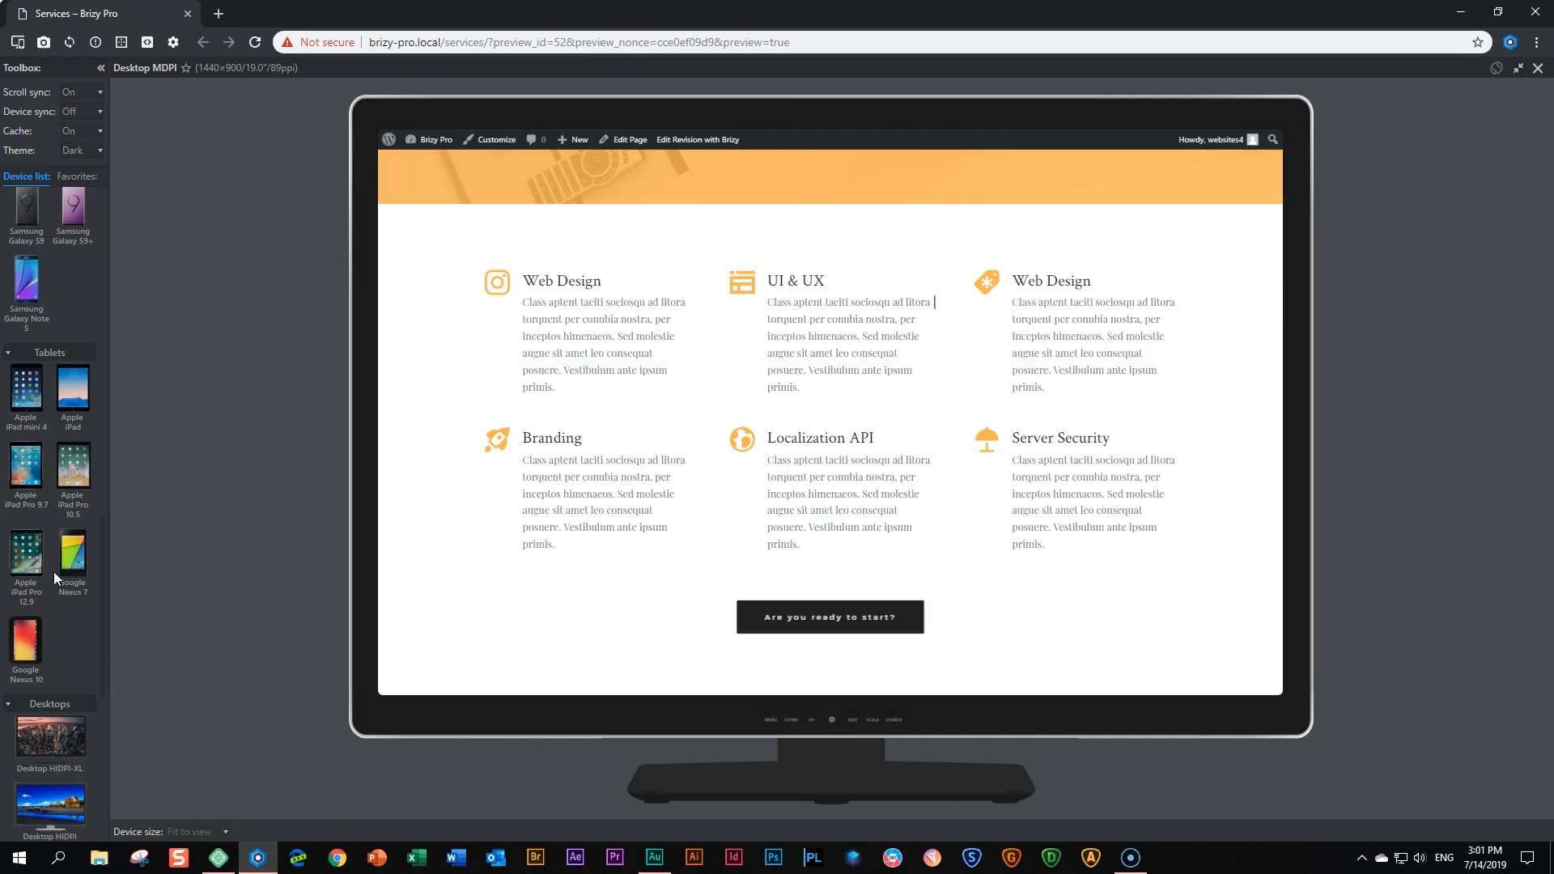
Preview the Services page on an Apple iPad, rotating to landscape and back to portrait
left_click(82, 381)
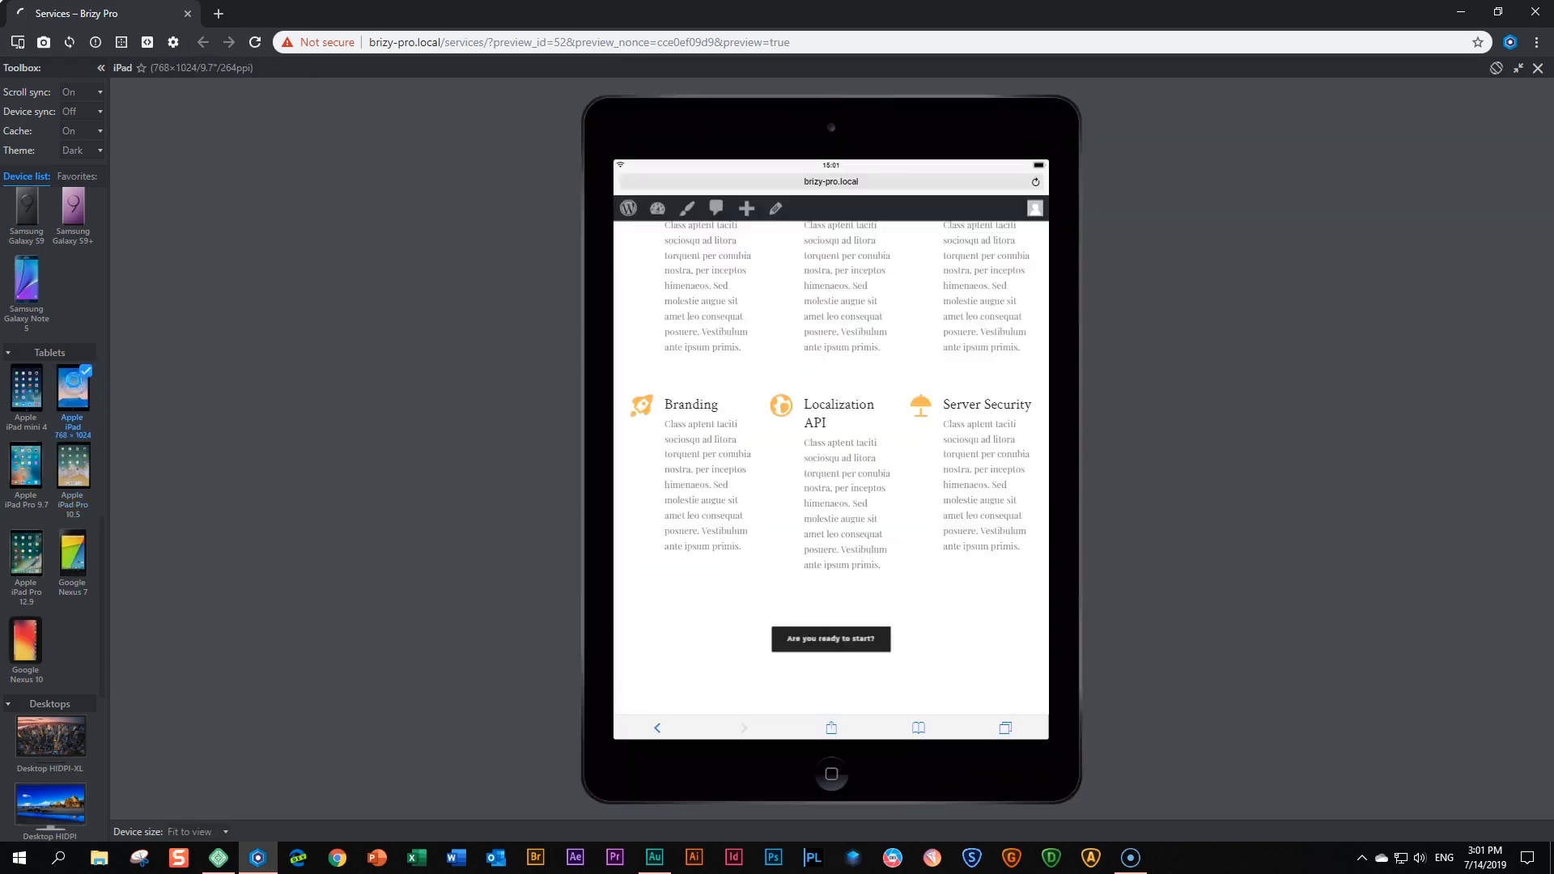
scroll(760, 526, "up", 5)
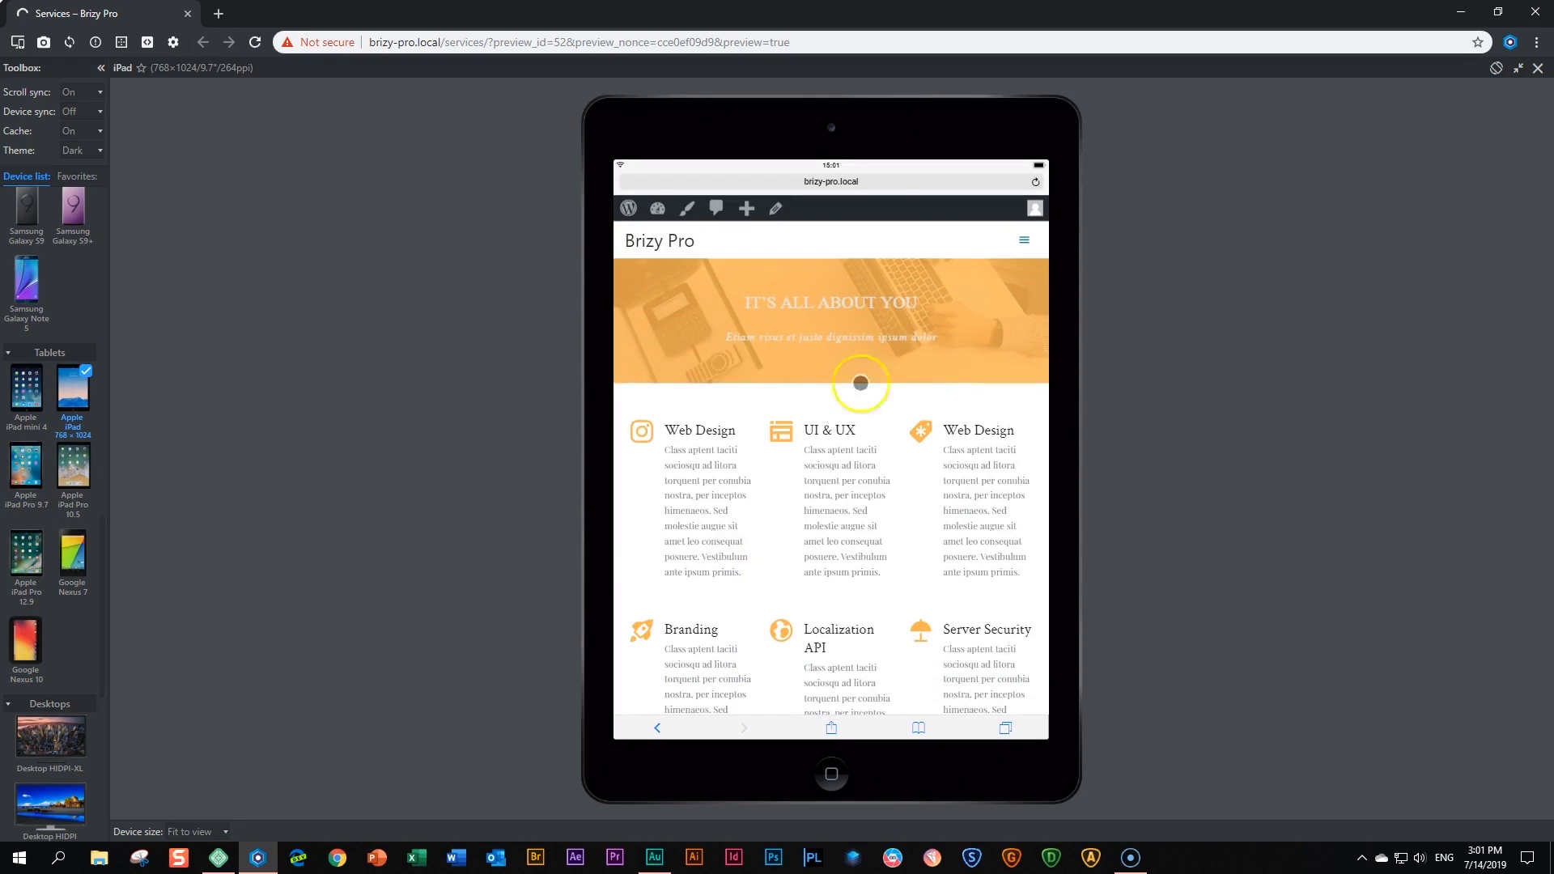
left_click(1493, 71)
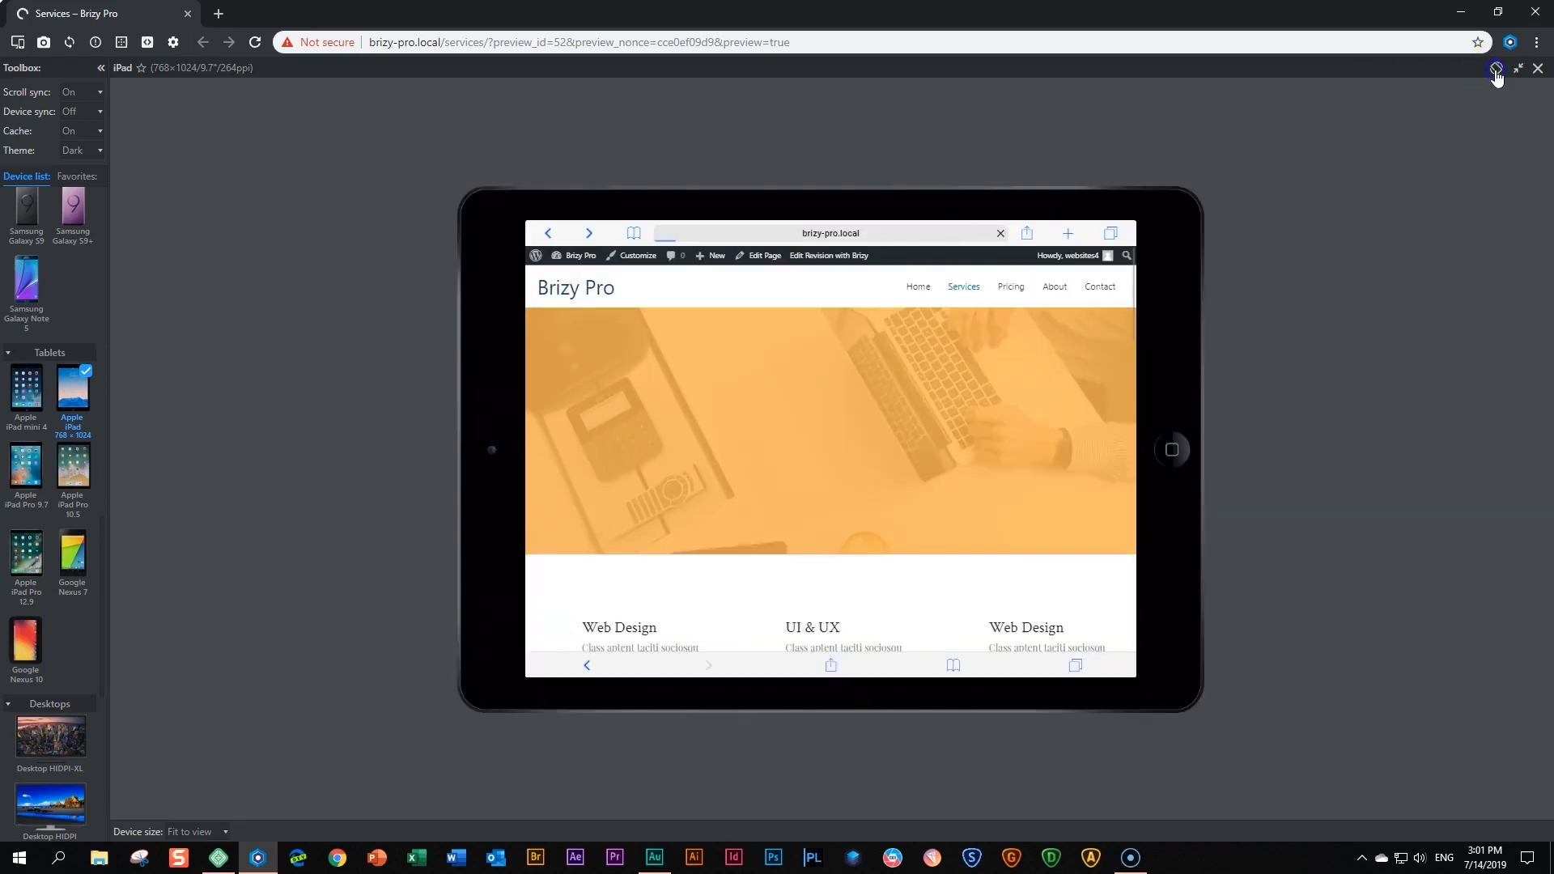
scroll(988, 466, "down", 5)
scroll(989, 467, "up", 5)
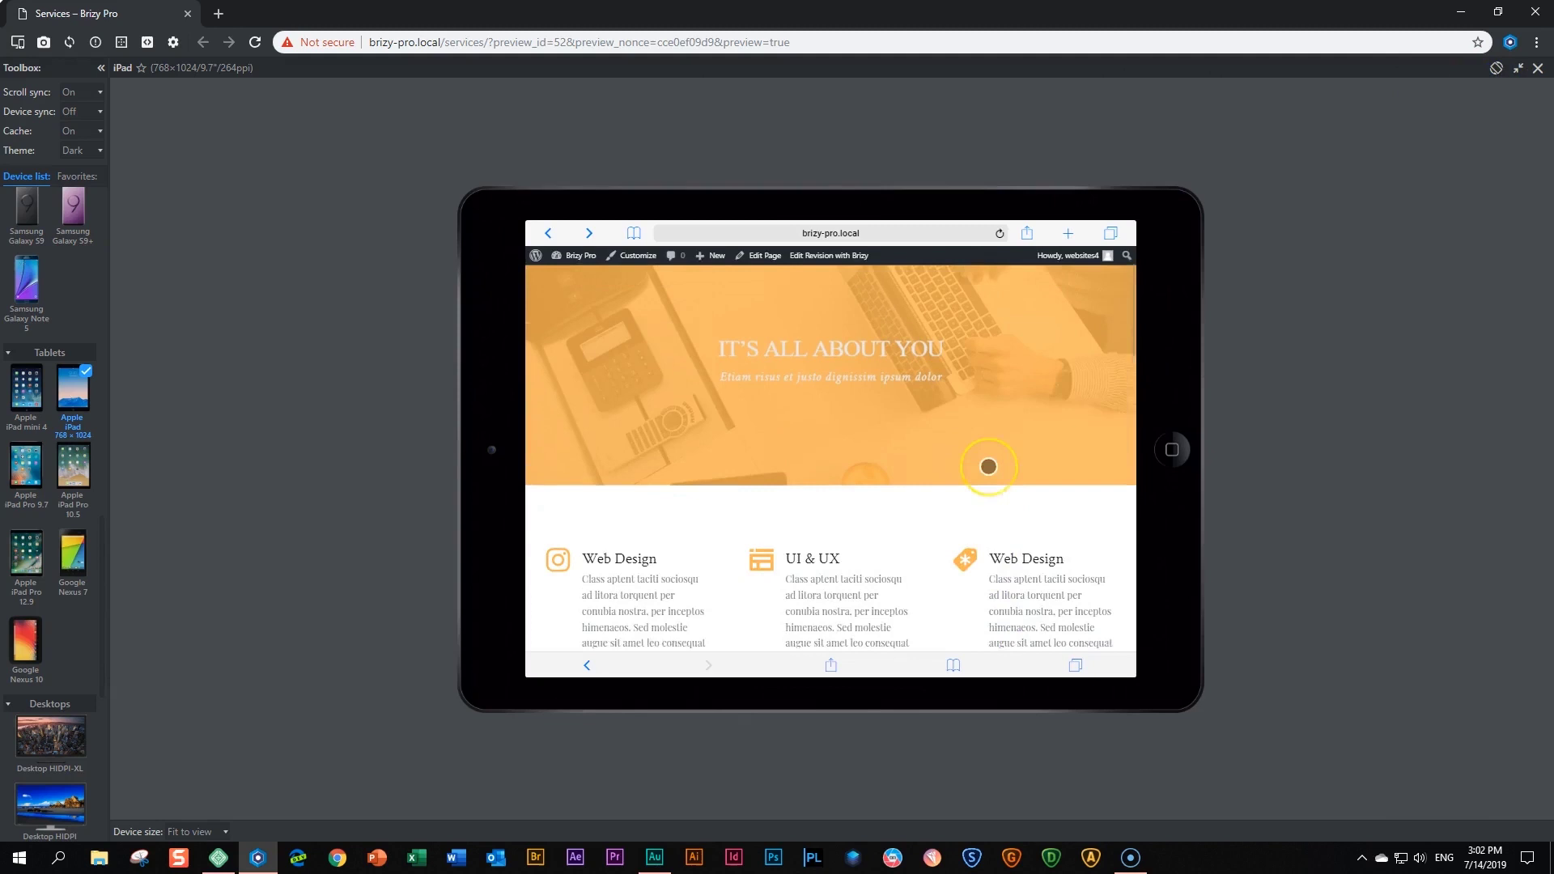
left_click(1496, 71)
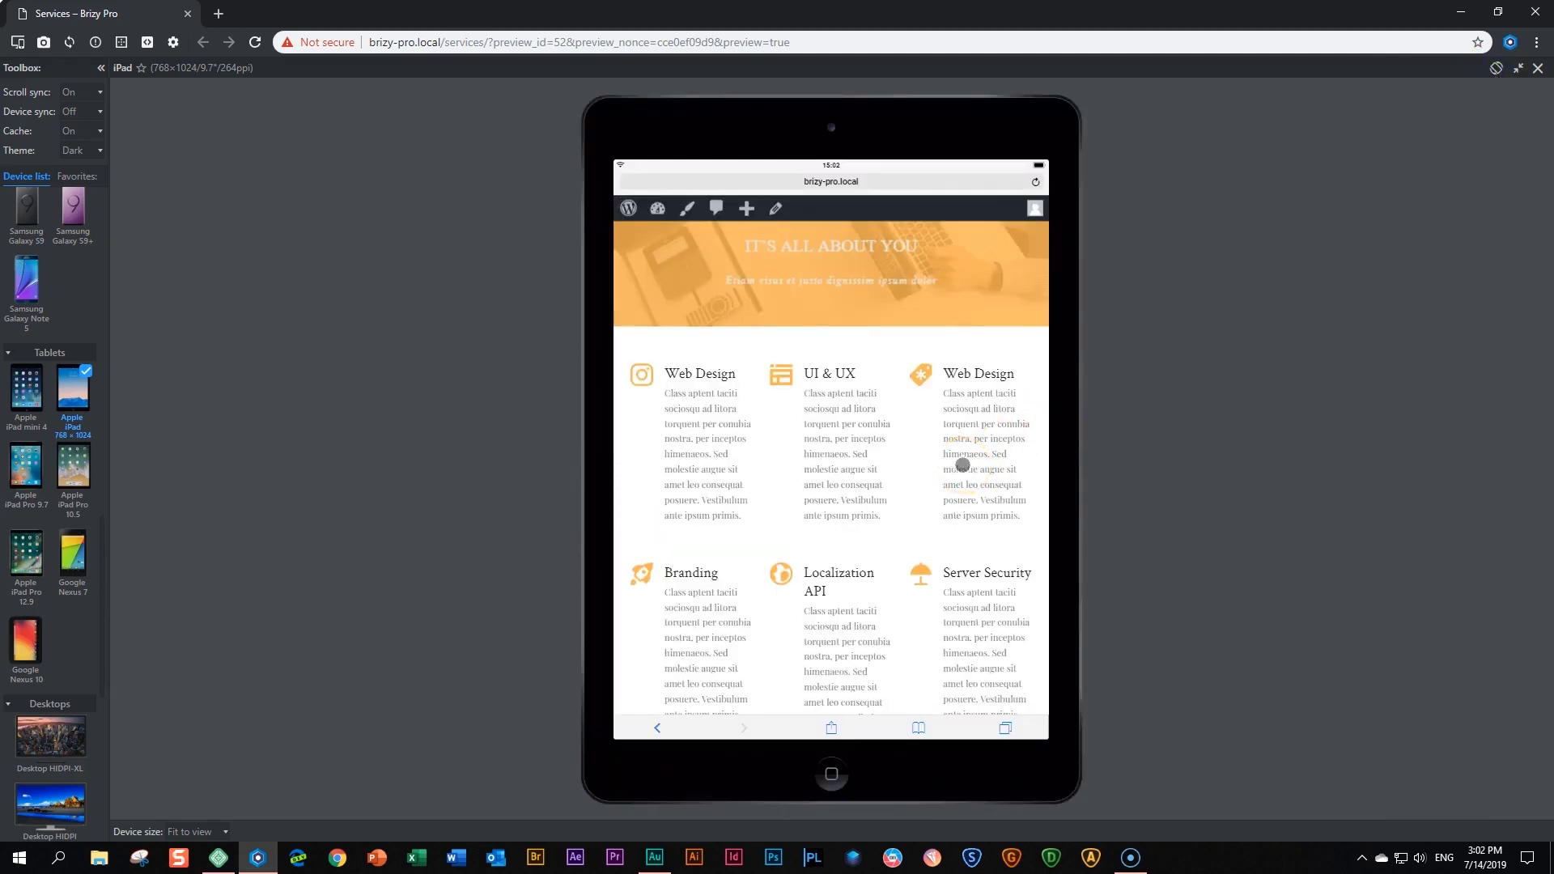
scroll(962, 465, "down", 1)
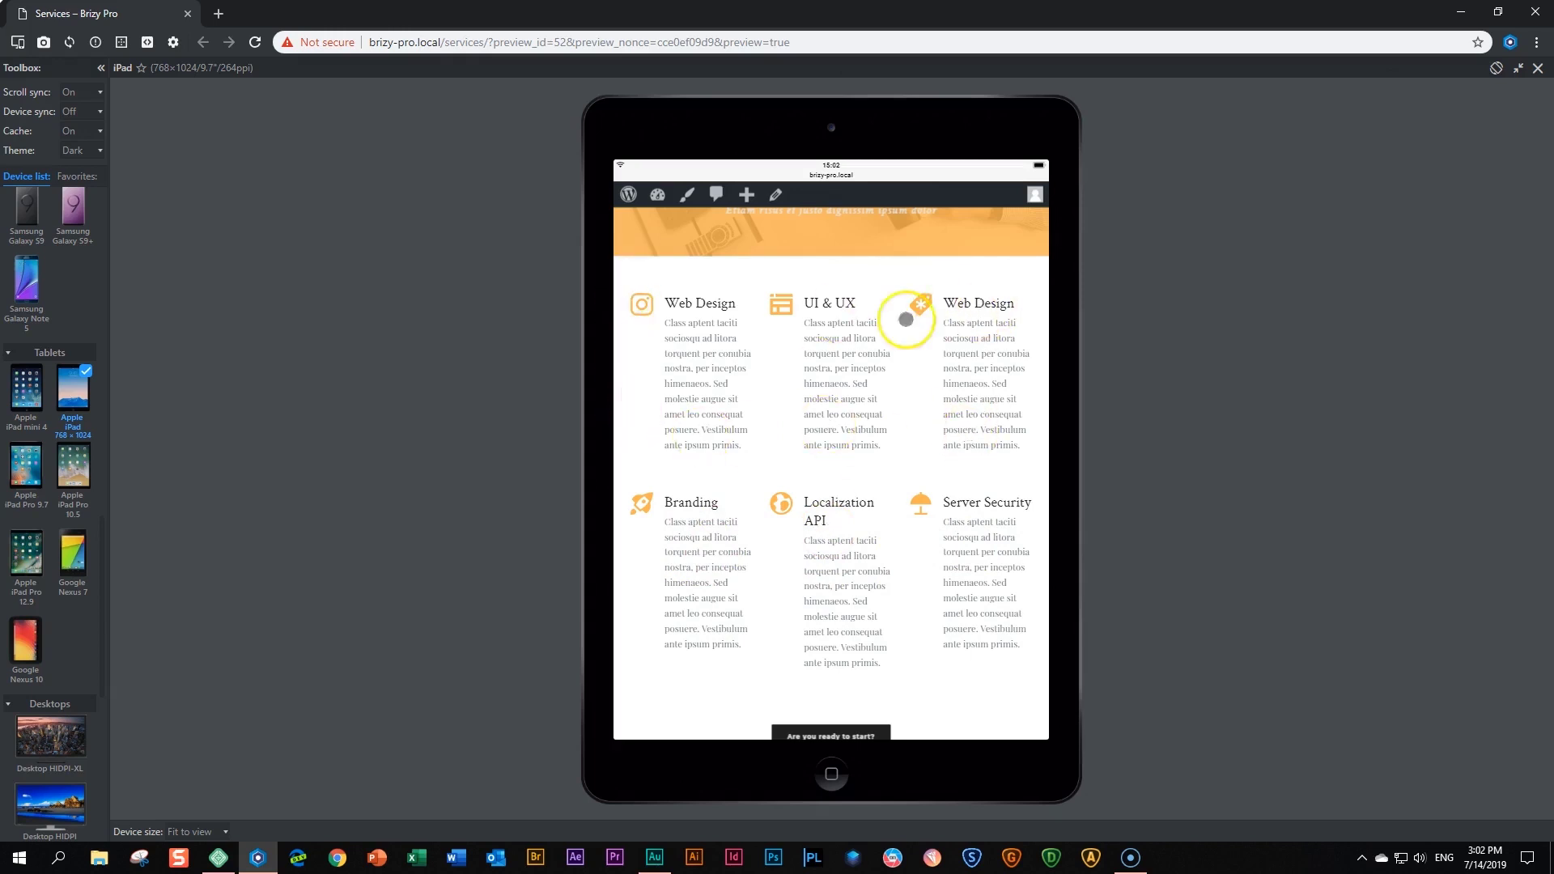
scroll(763, 531, "up", 3)
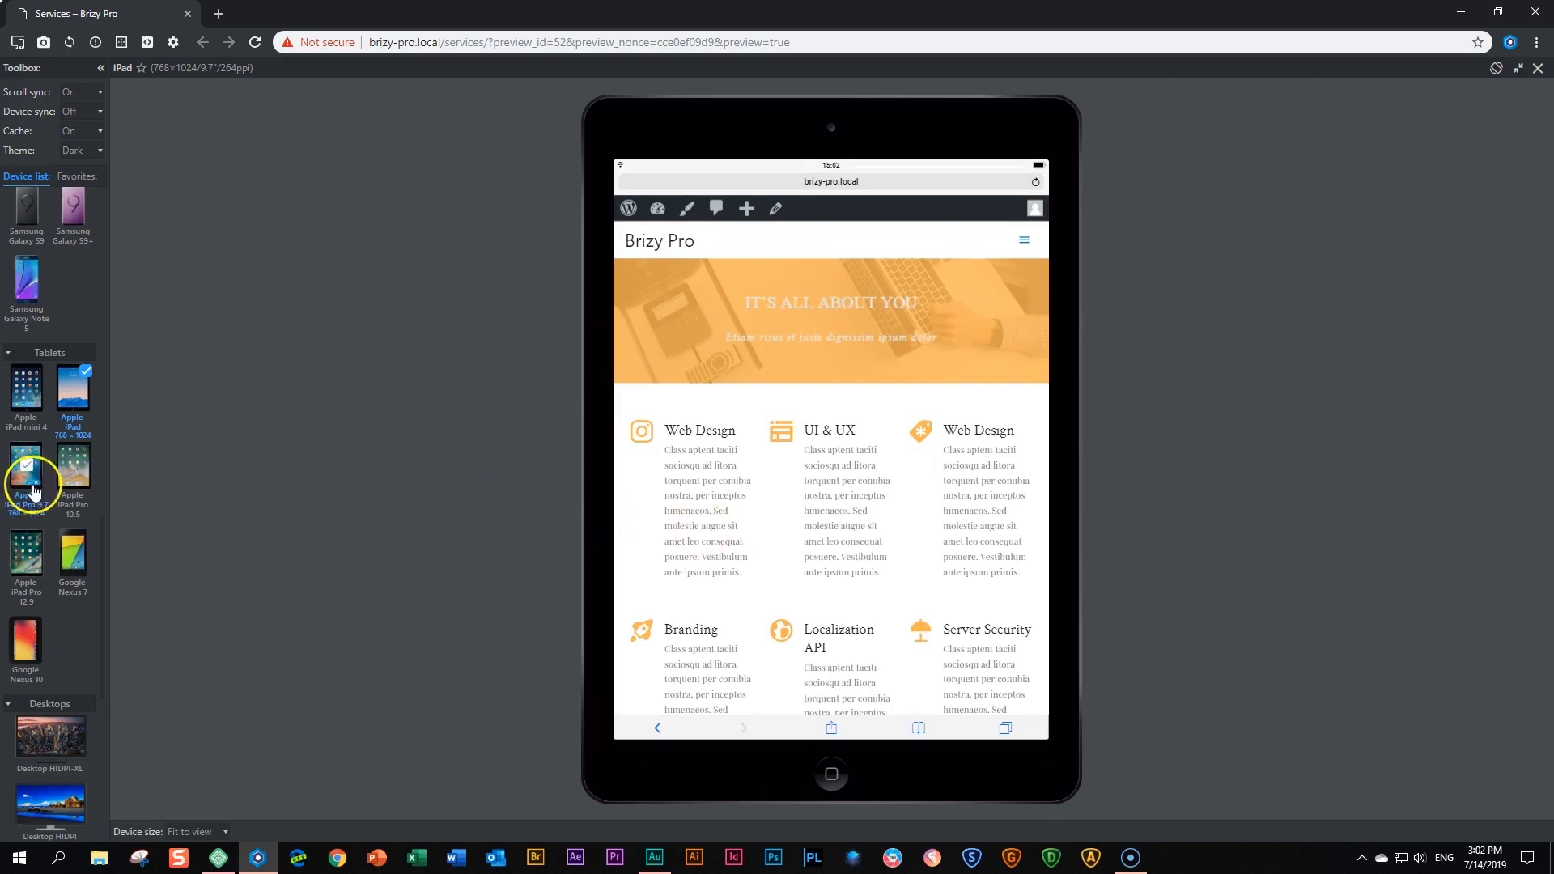
scroll(35, 477, "up", 8)
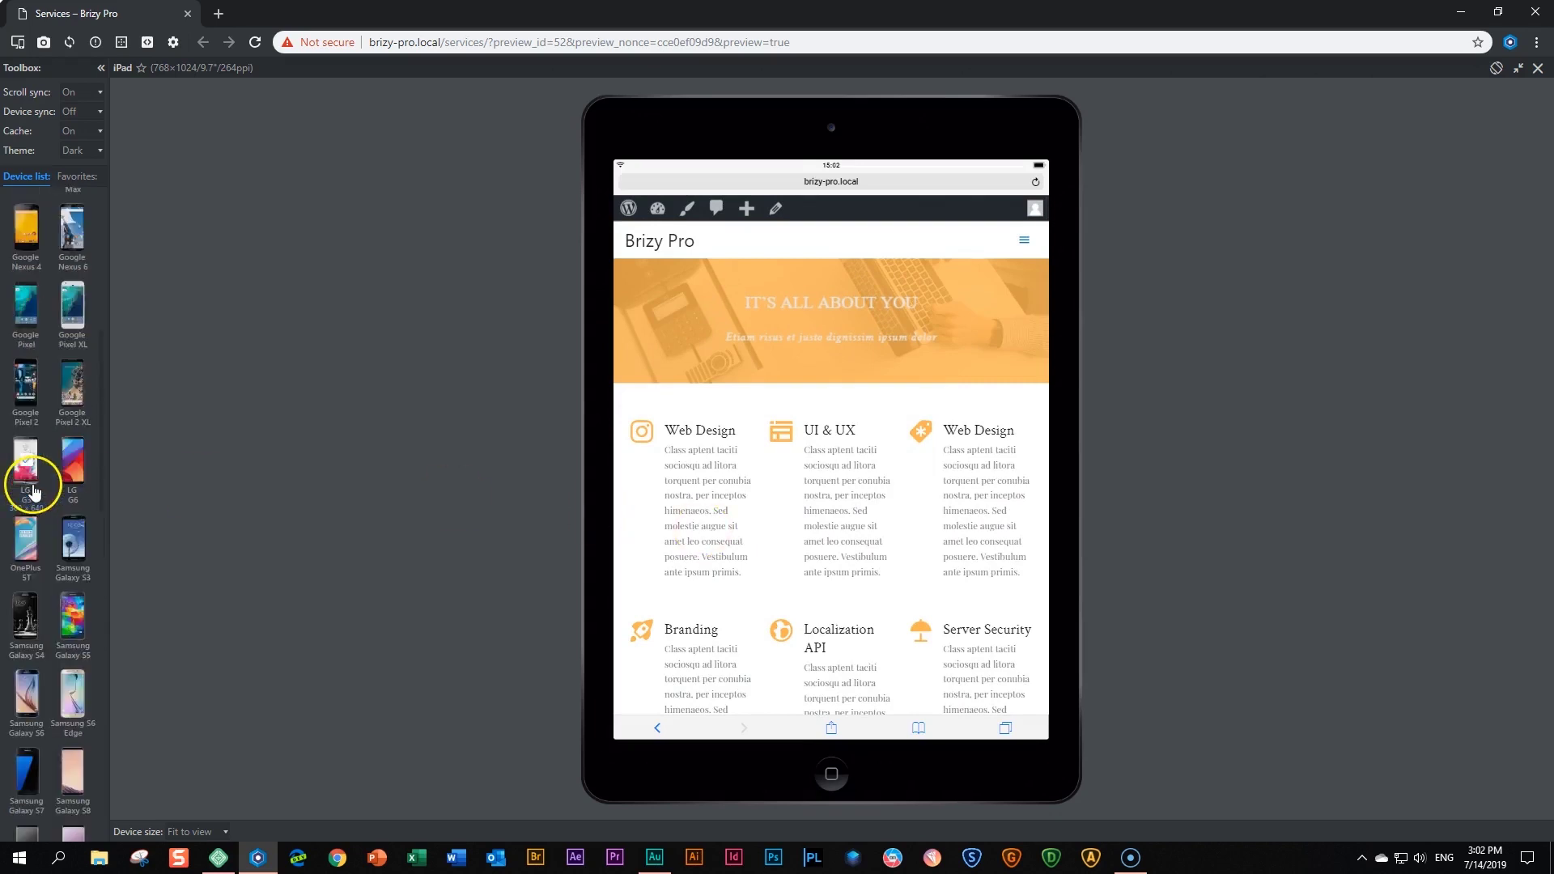
Switch the preview to a Google Pixel XL and scroll through the stacked services
left_click(73, 305)
scroll(779, 466, "down", 1)
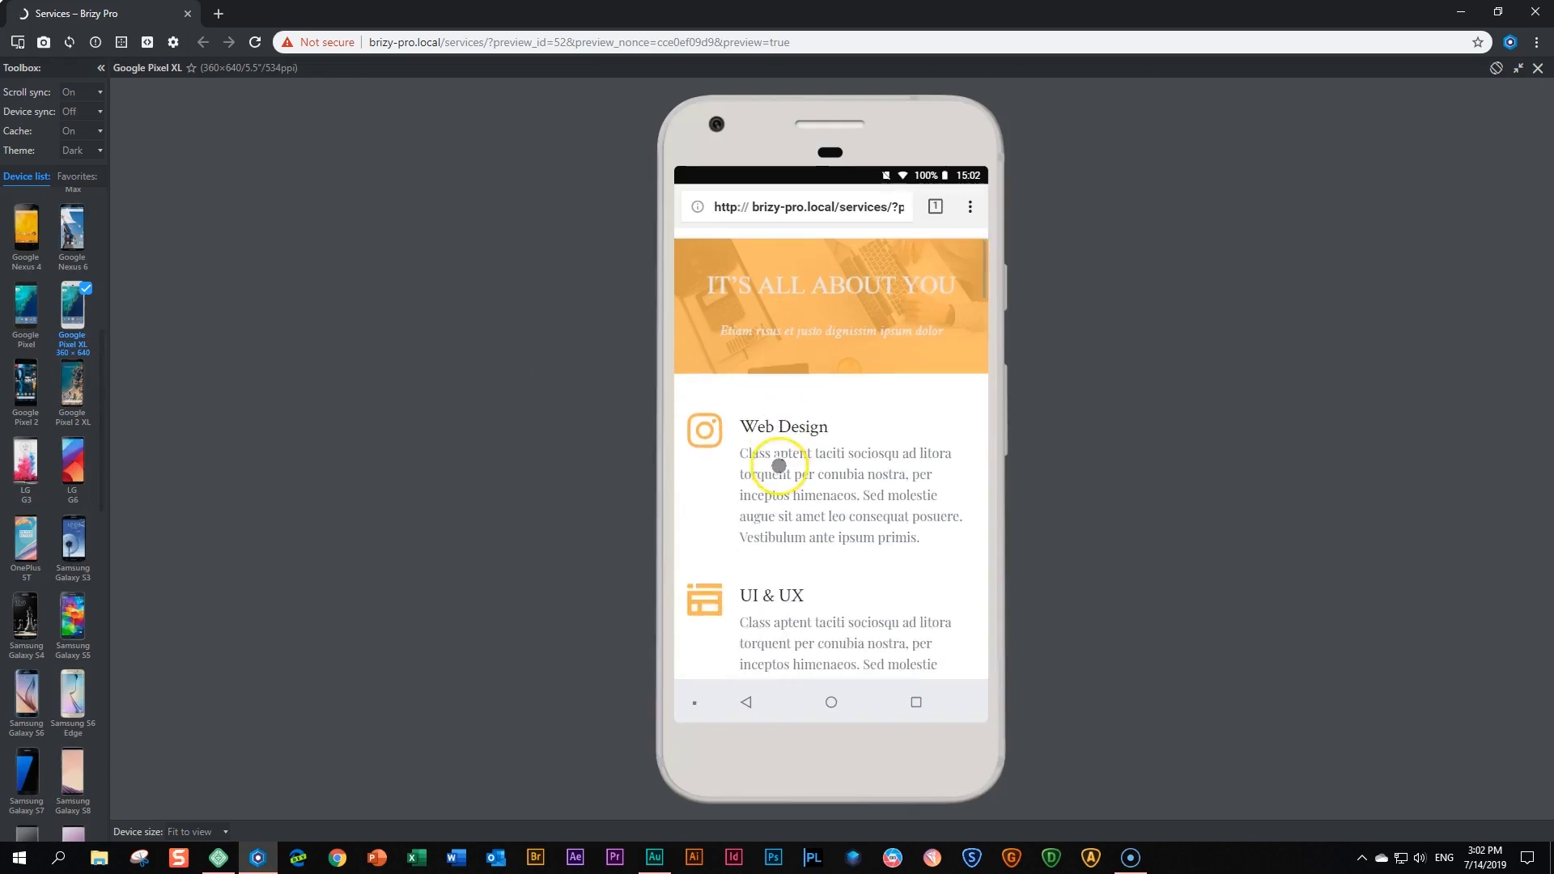
scroll(780, 465, "down", 1)
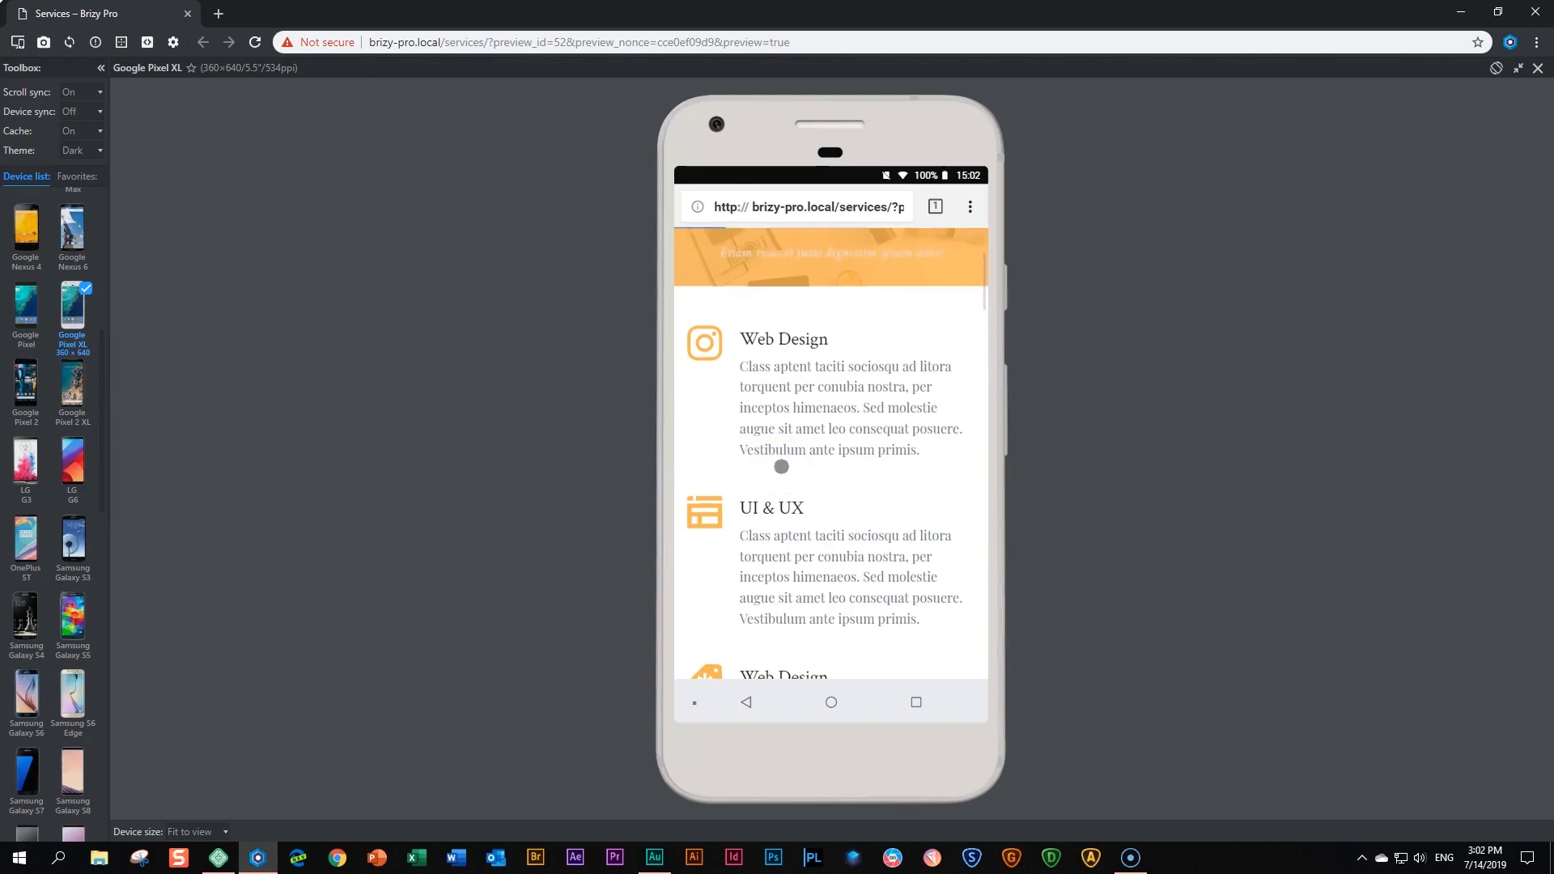
scroll(782, 466, "down", 1)
scroll(784, 467, "down", 4)
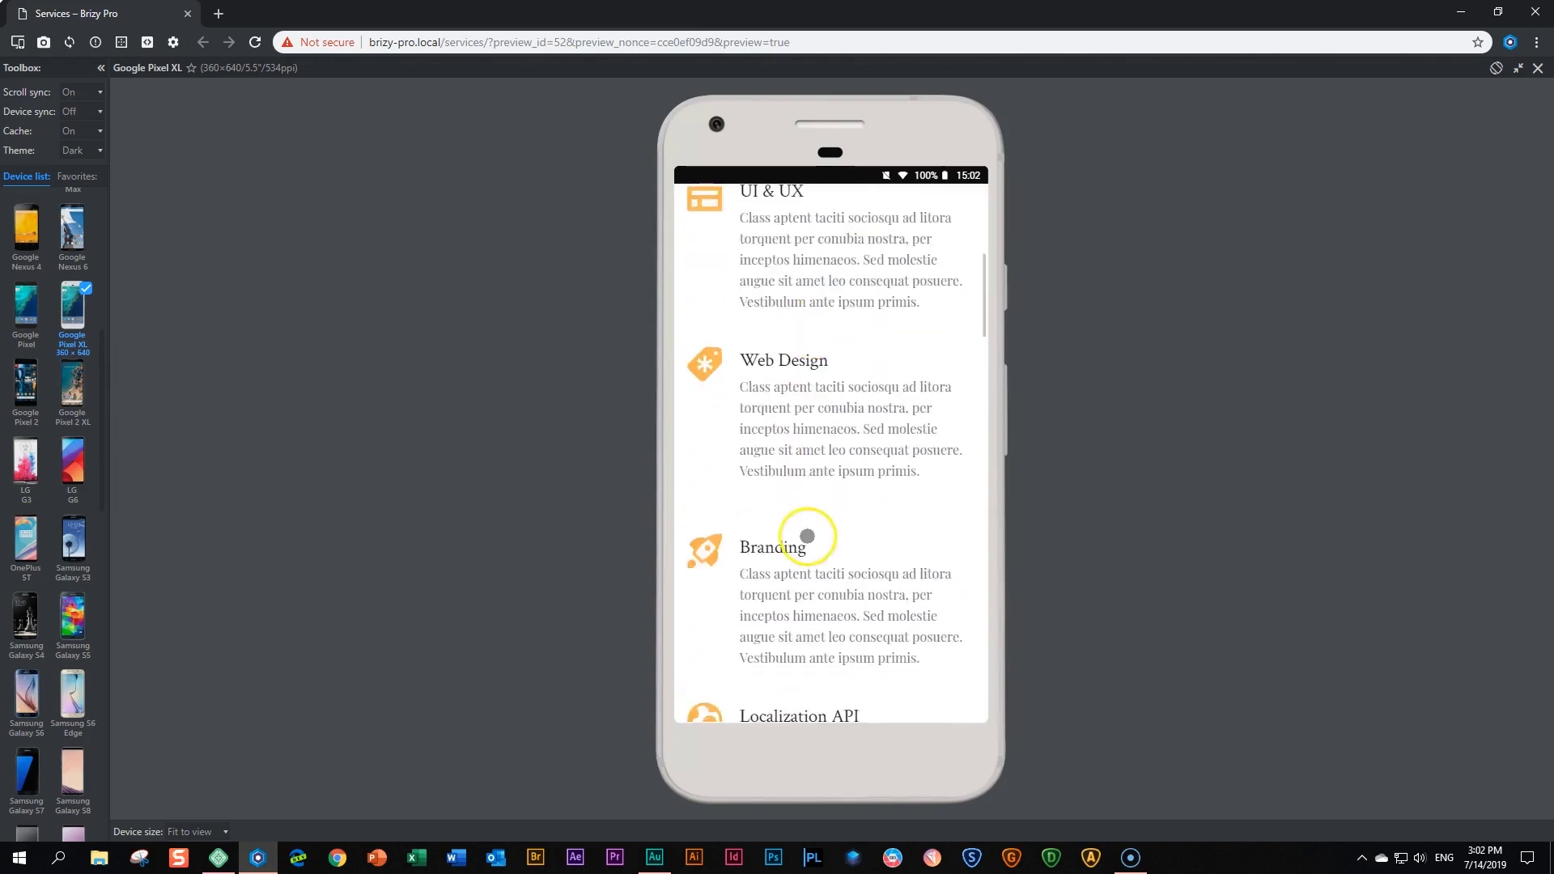
scroll(822, 510, "down", 4)
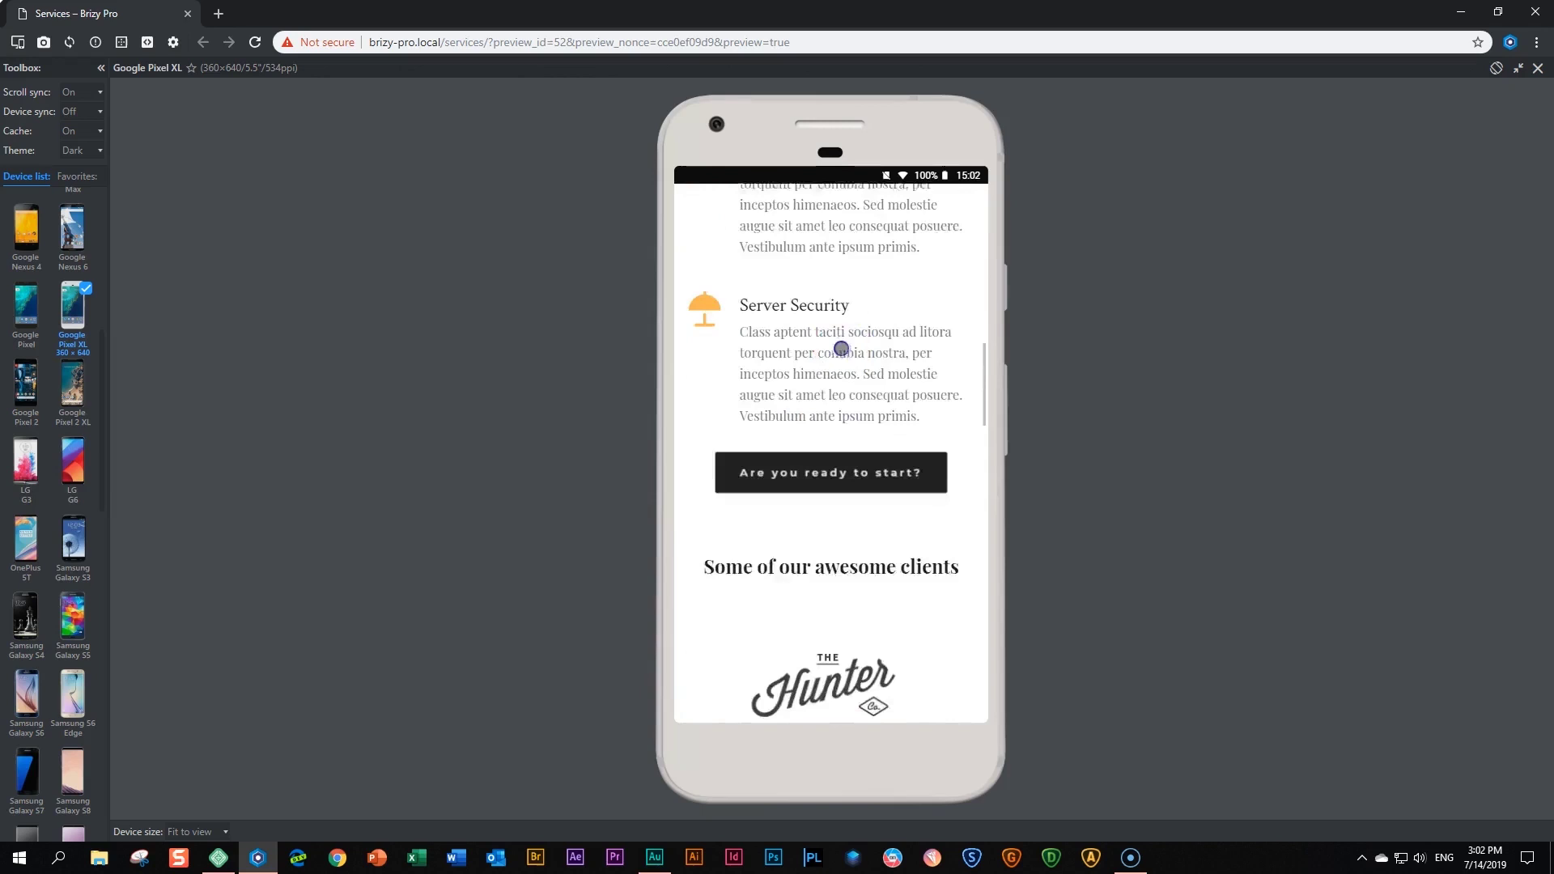
scroll(836, 447, "up", 4)
scroll(834, 379, "up", 7)
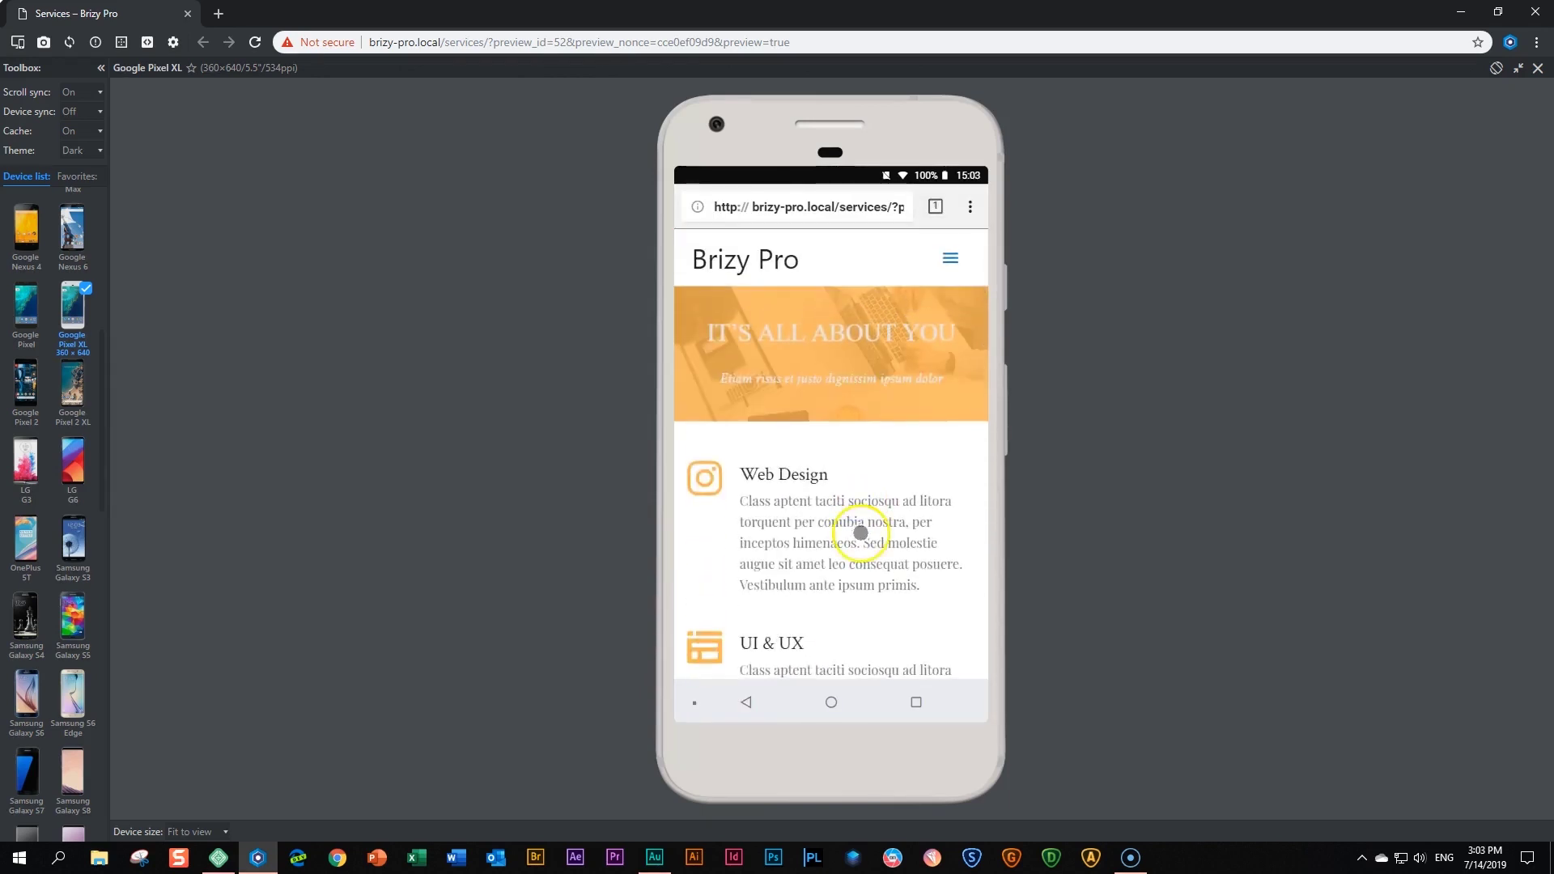
Swipe past Server Security down to the Revolts and Miss Daisy client logos
left_click_drag(860, 532, 895, 270)
left_click_drag(895, 527, 827, 275)
left_click_drag(808, 576, 817, 311)
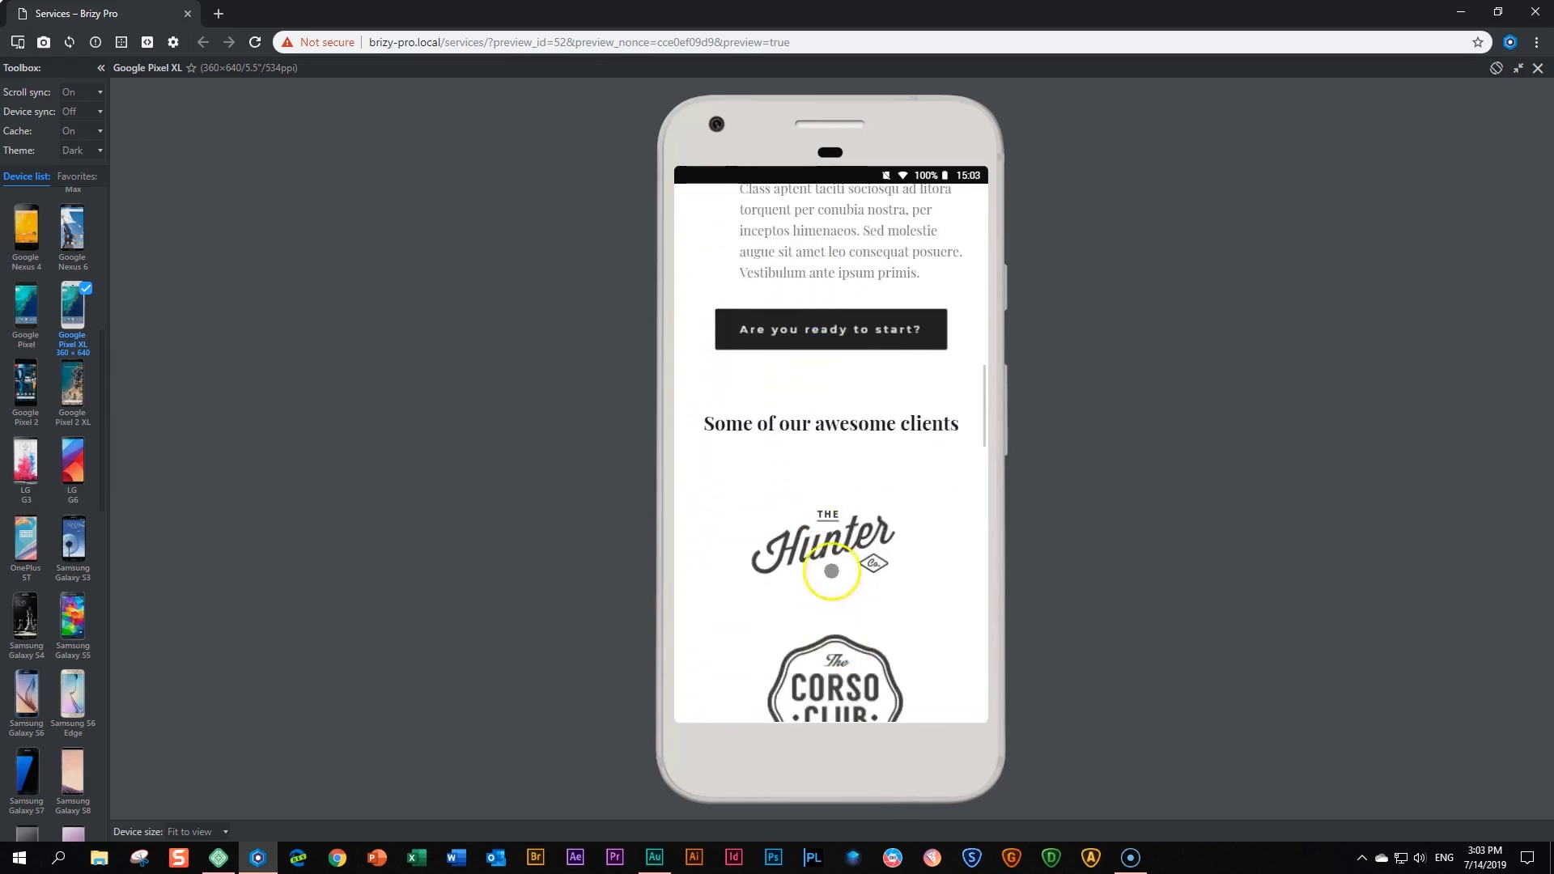
left_click_drag(825, 573, 839, 422)
left_click_drag(809, 671, 809, 485)
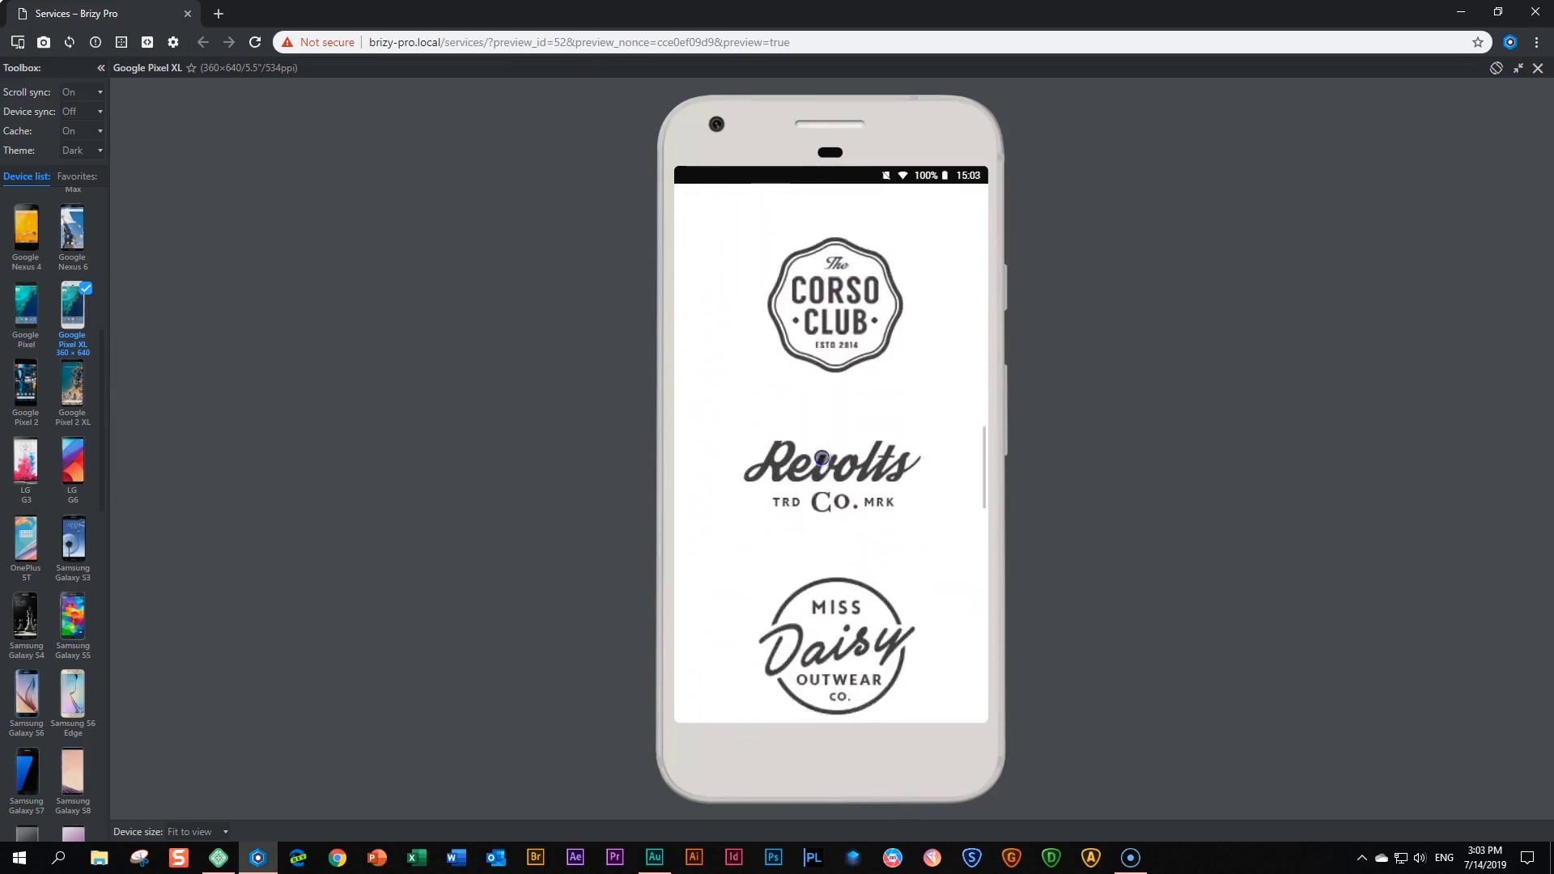
left_click_drag(835, 599, 859, 365)
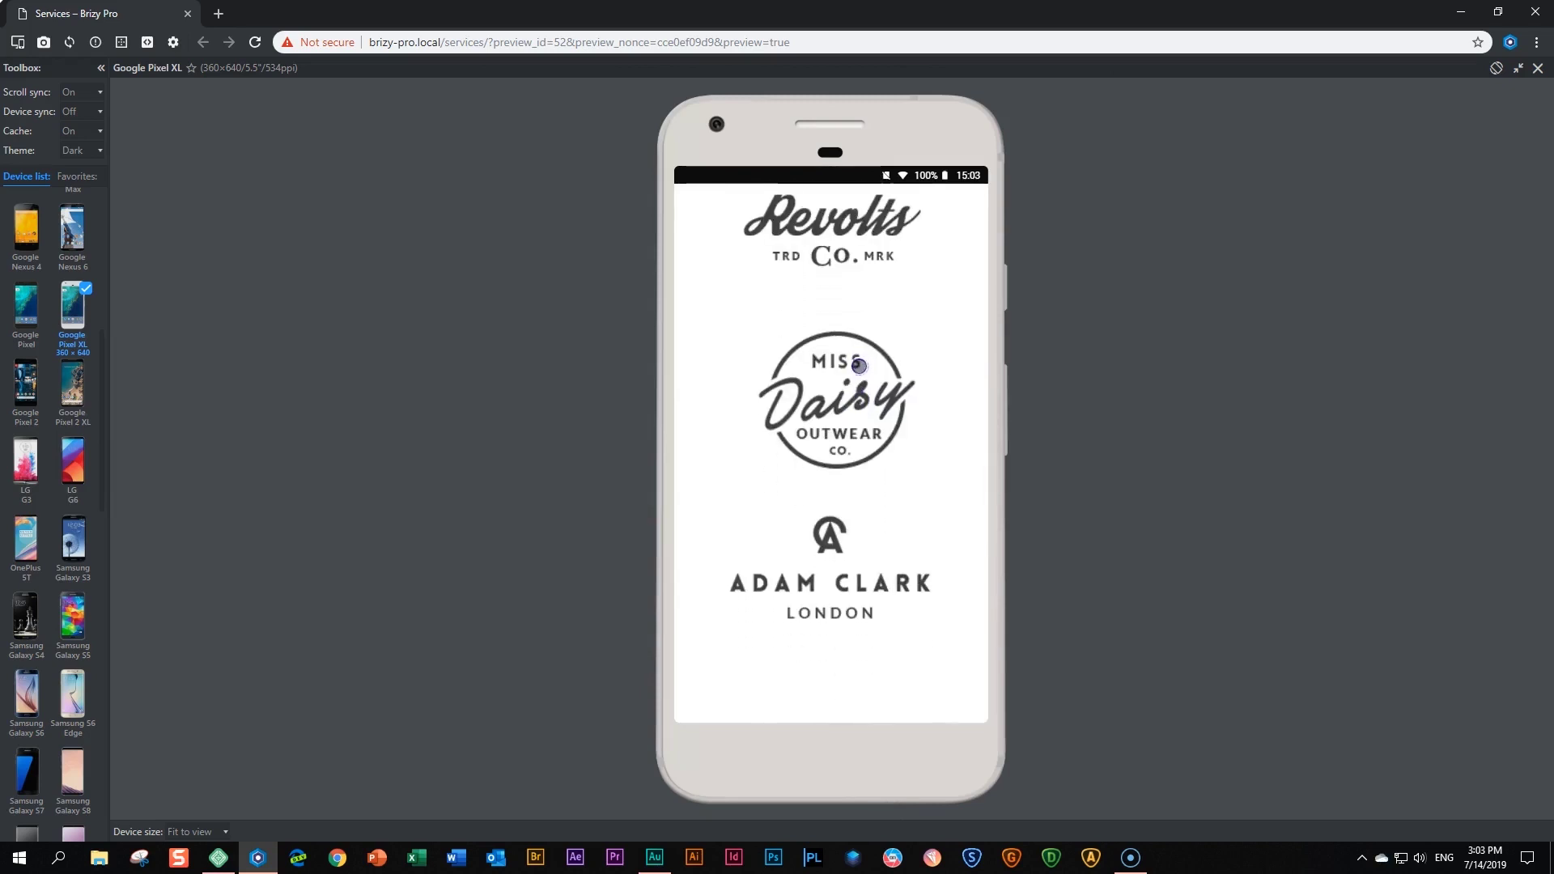
Swipe on to the Adam Clark logo and the text below, then back up
scroll(859, 366, "up", 5)
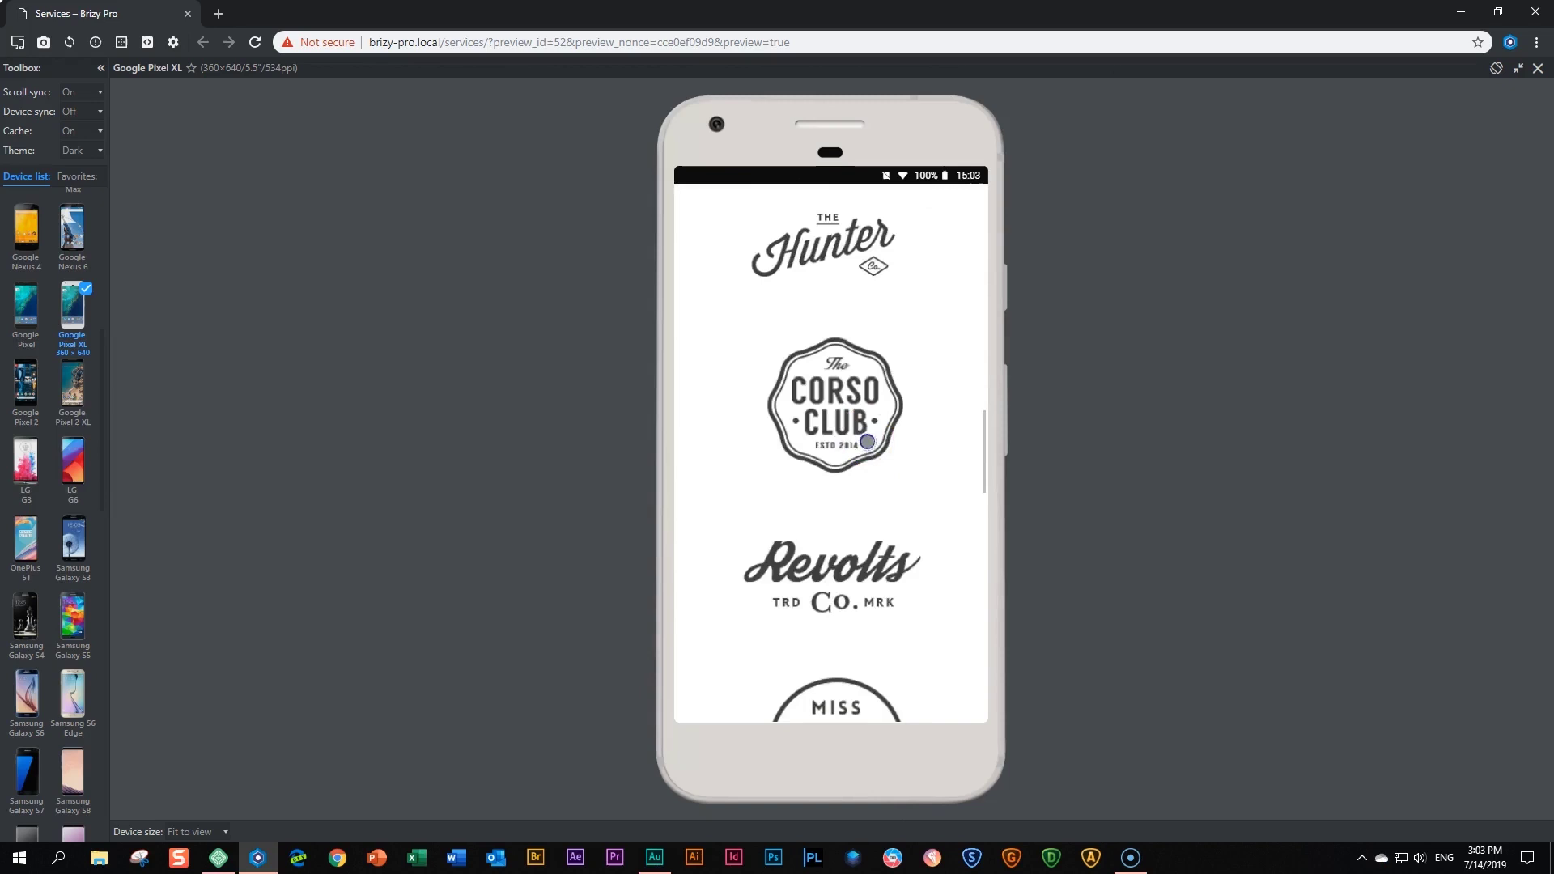
left_click_drag(858, 627, 858, 323)
left_click_drag(842, 520, 846, 358)
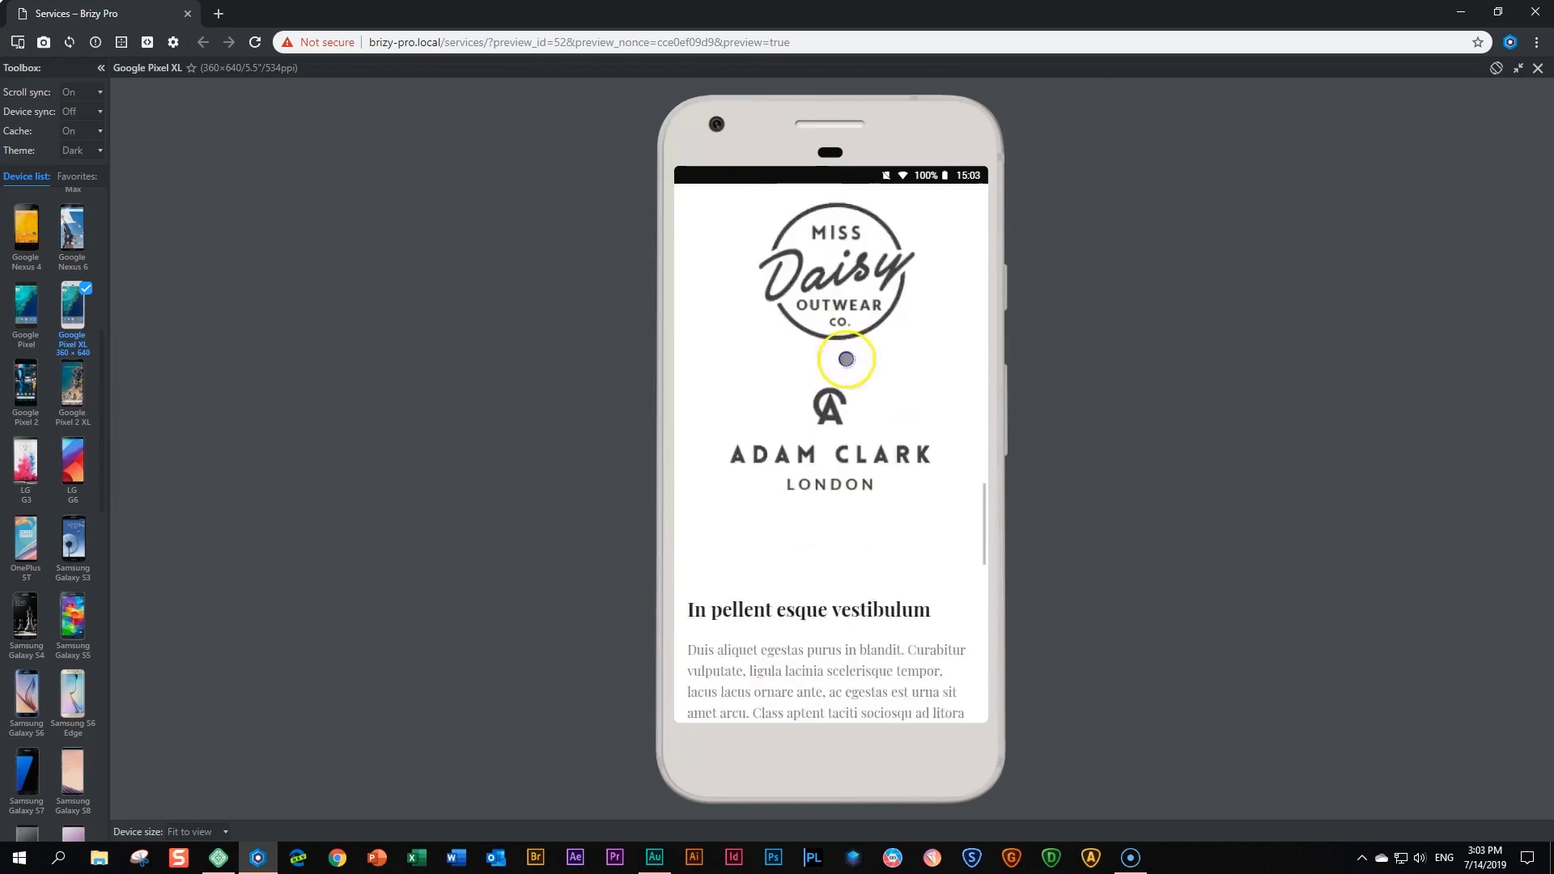
left_click_drag(861, 489, 909, 777)
scroll(886, 323, "down", 3)
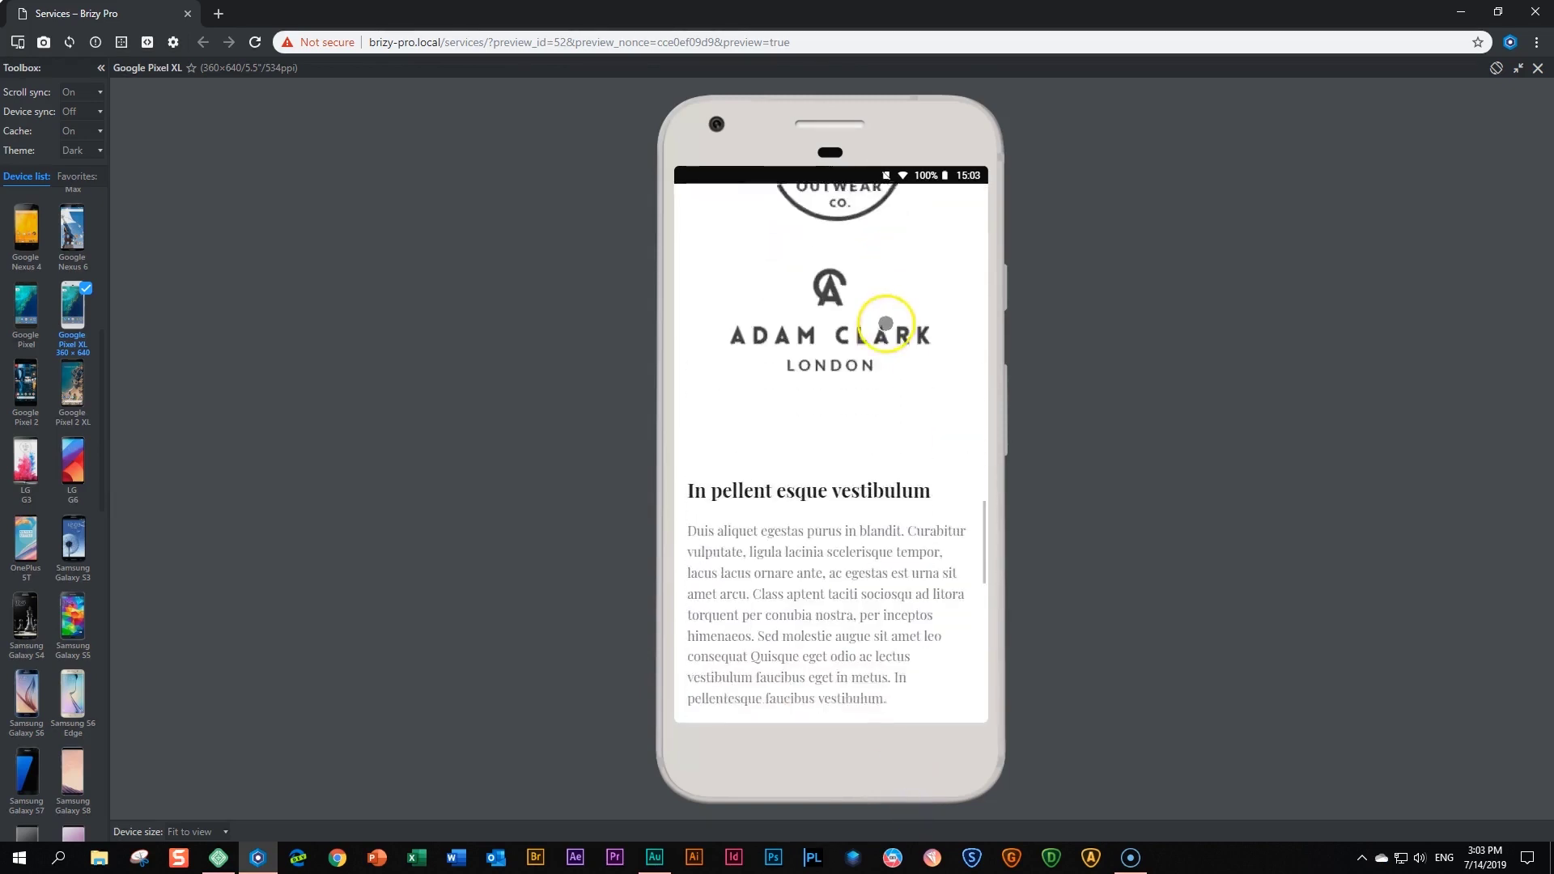
scroll(895, 416, "up", 10)
scroll(894, 417, "down", 15)
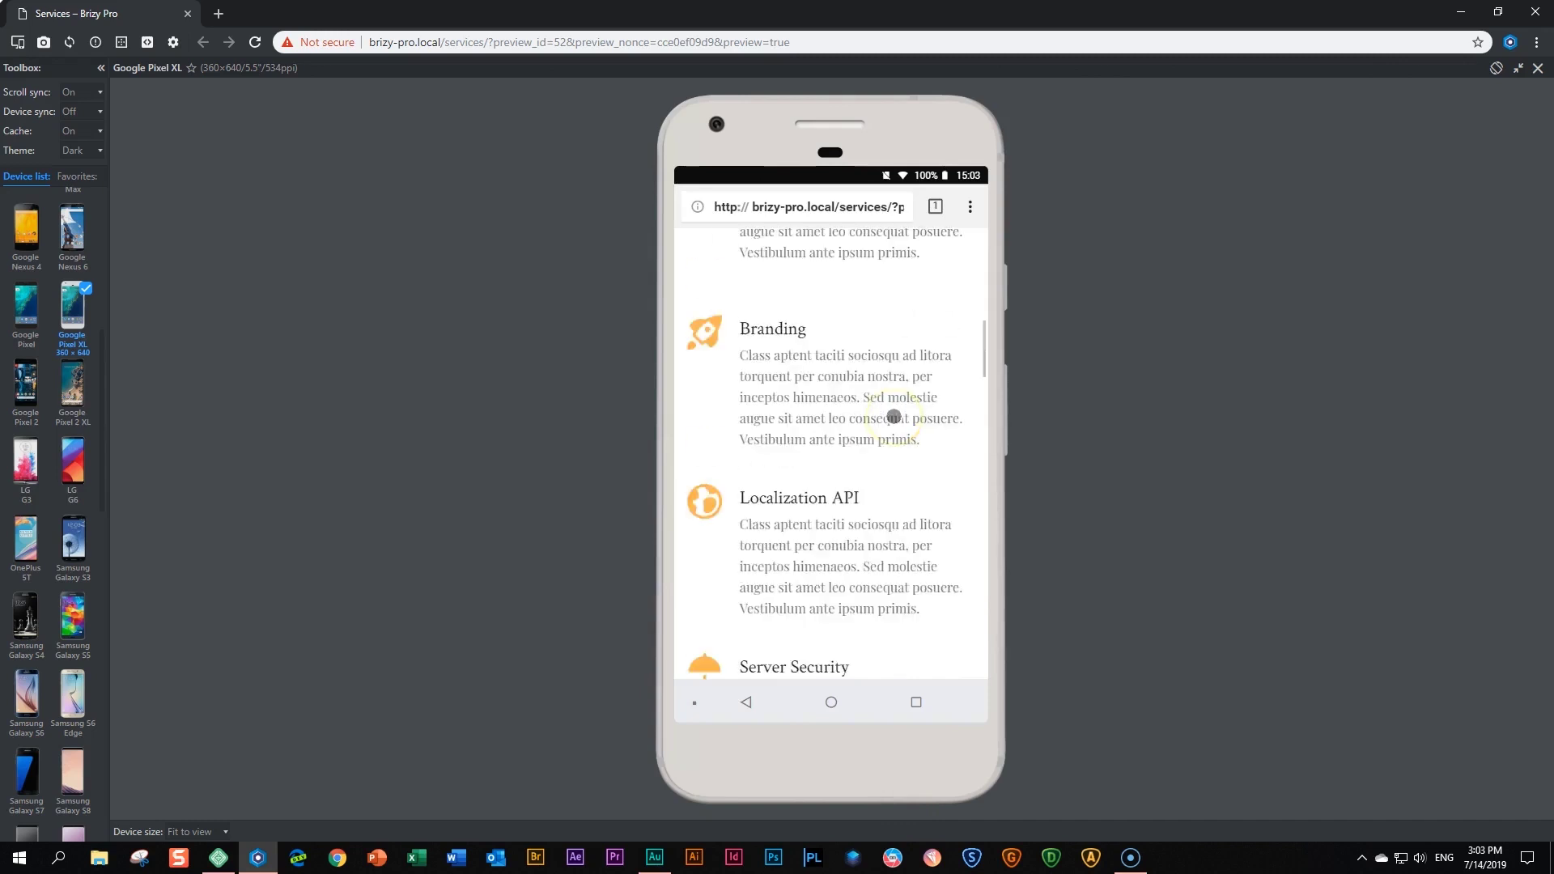
scroll(894, 417, "up", 15)
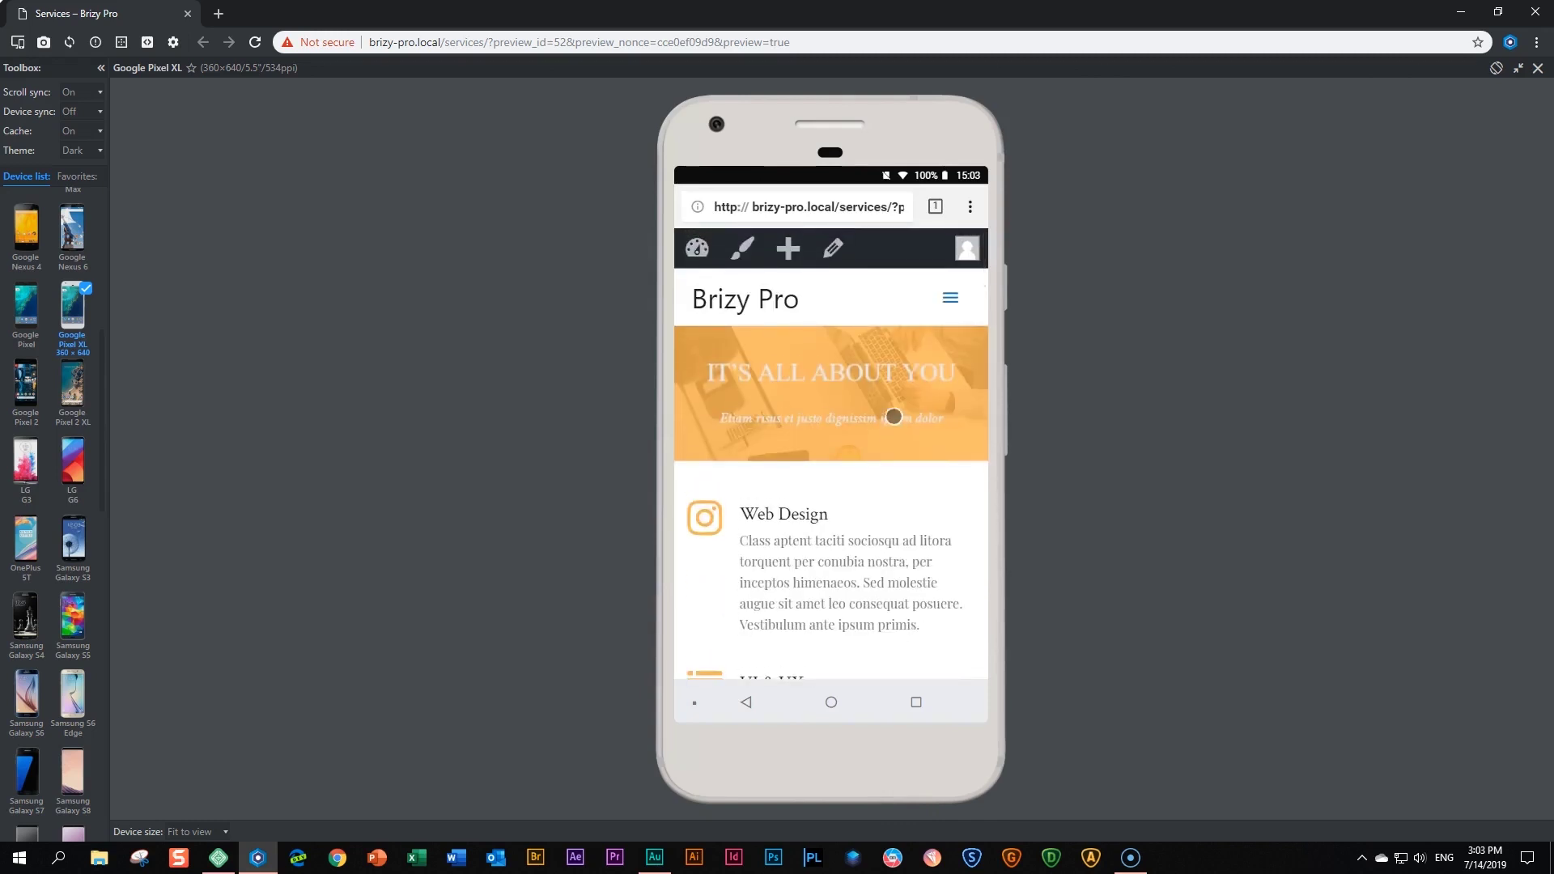
left_click(1535, 71)
mouse_move(99, 71)
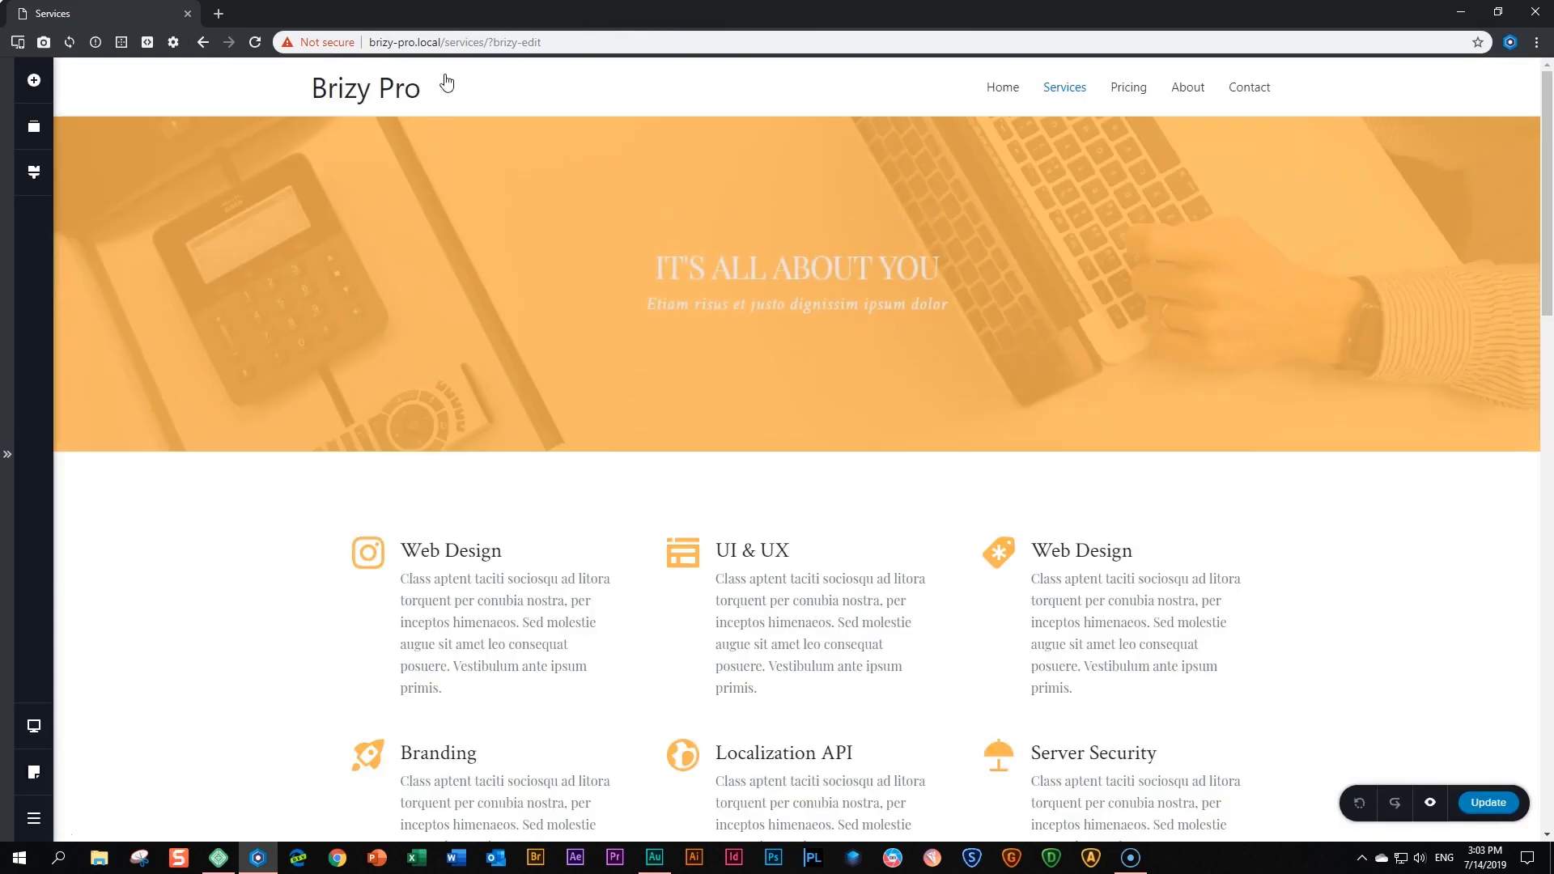
scroll(753, 485, "down", 3)
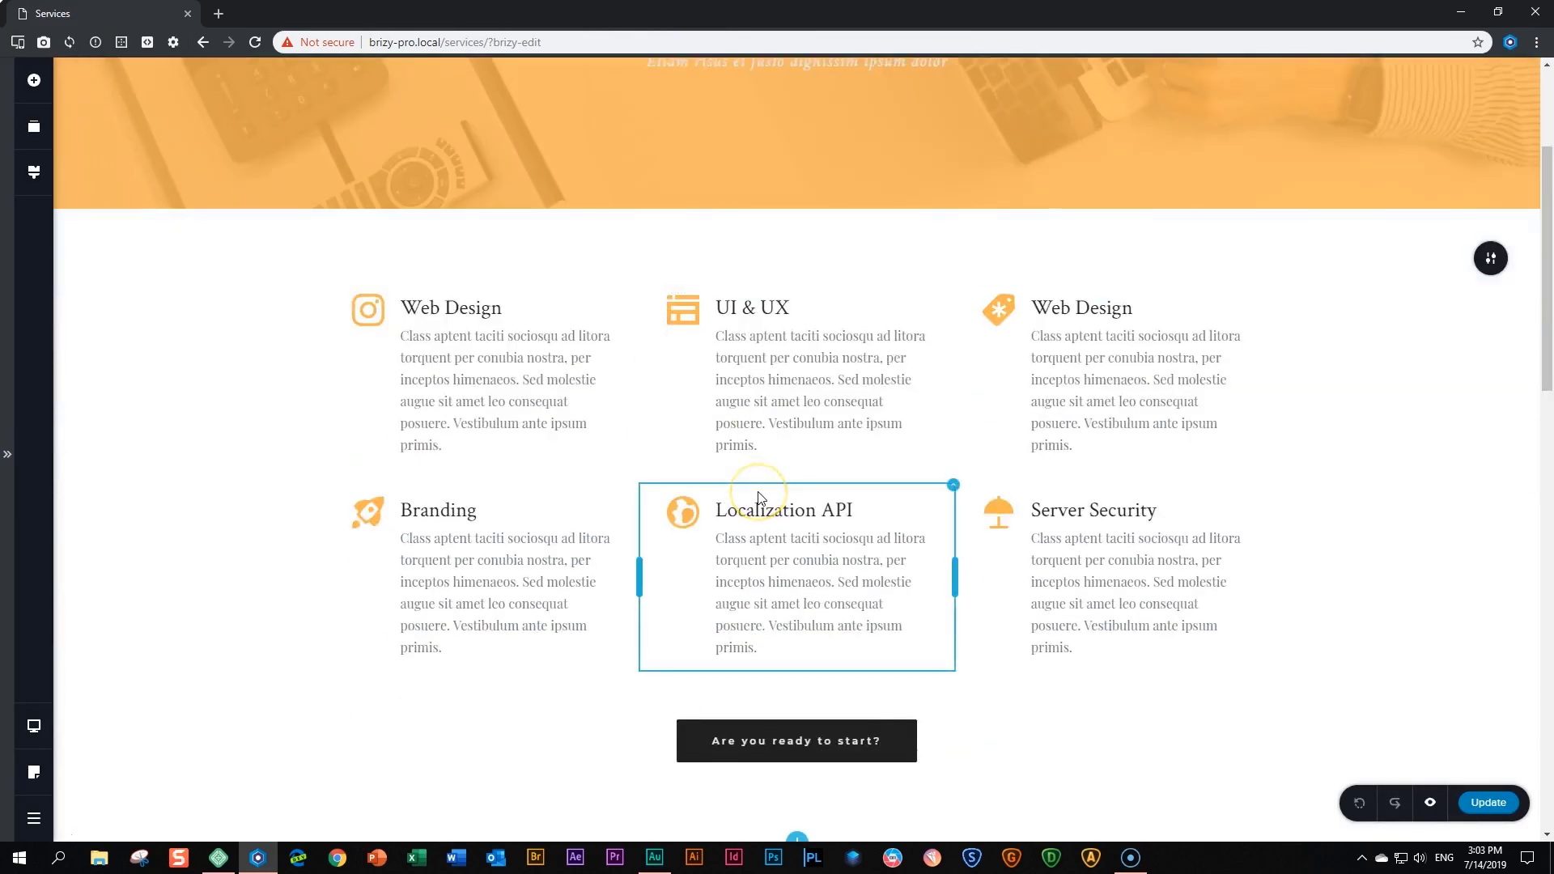
scroll(758, 497, "up", 3)
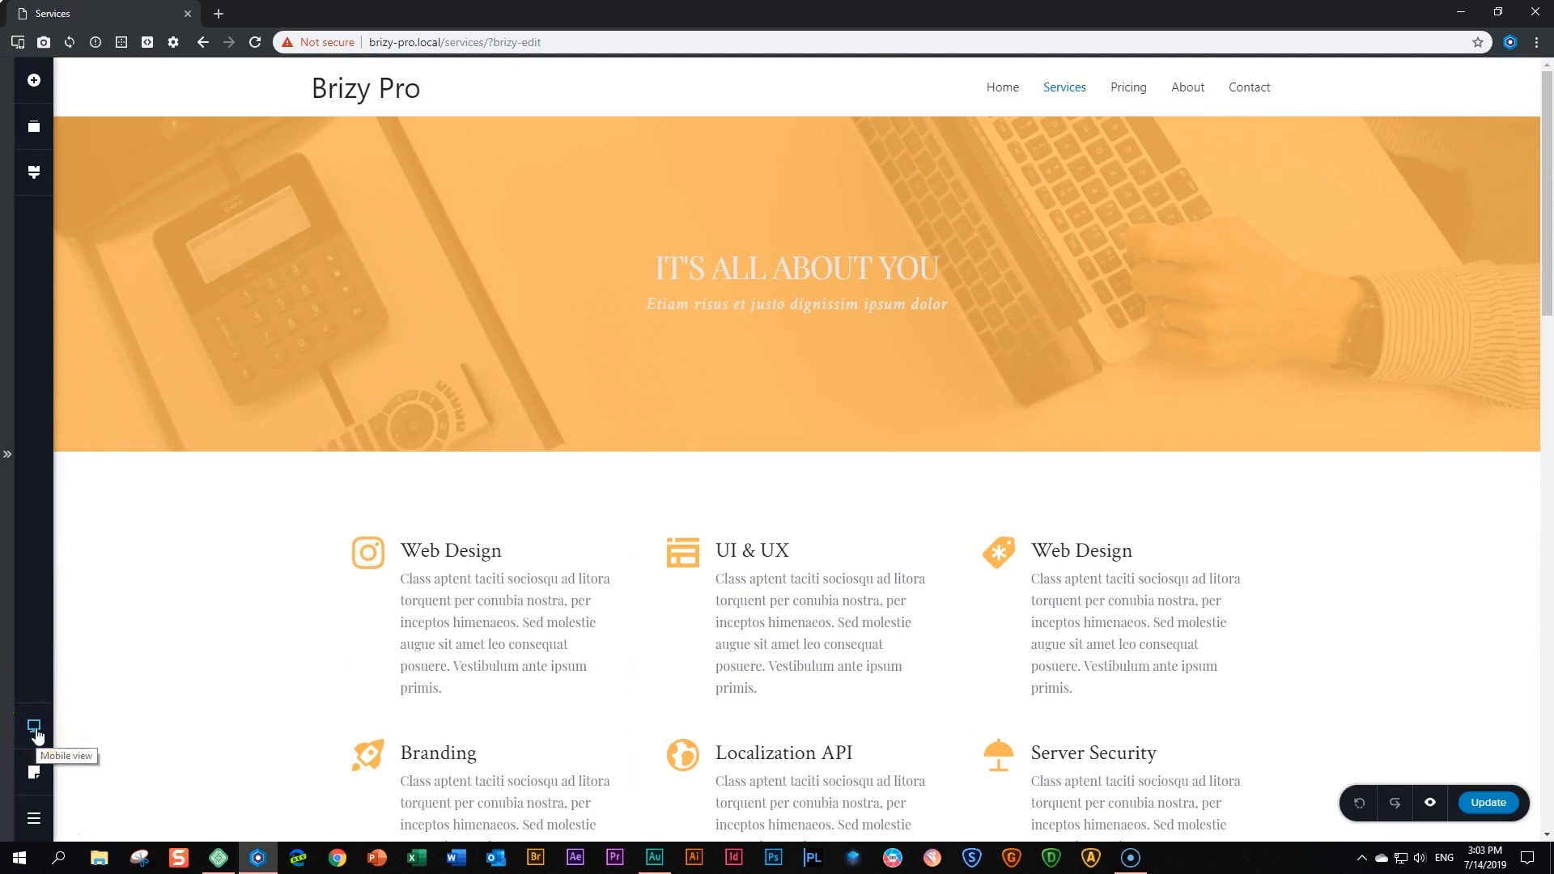
Switch the editor to the tablet layout and select the Branding column to show its toolbar
mouse_move(35, 734)
left_click(99, 710)
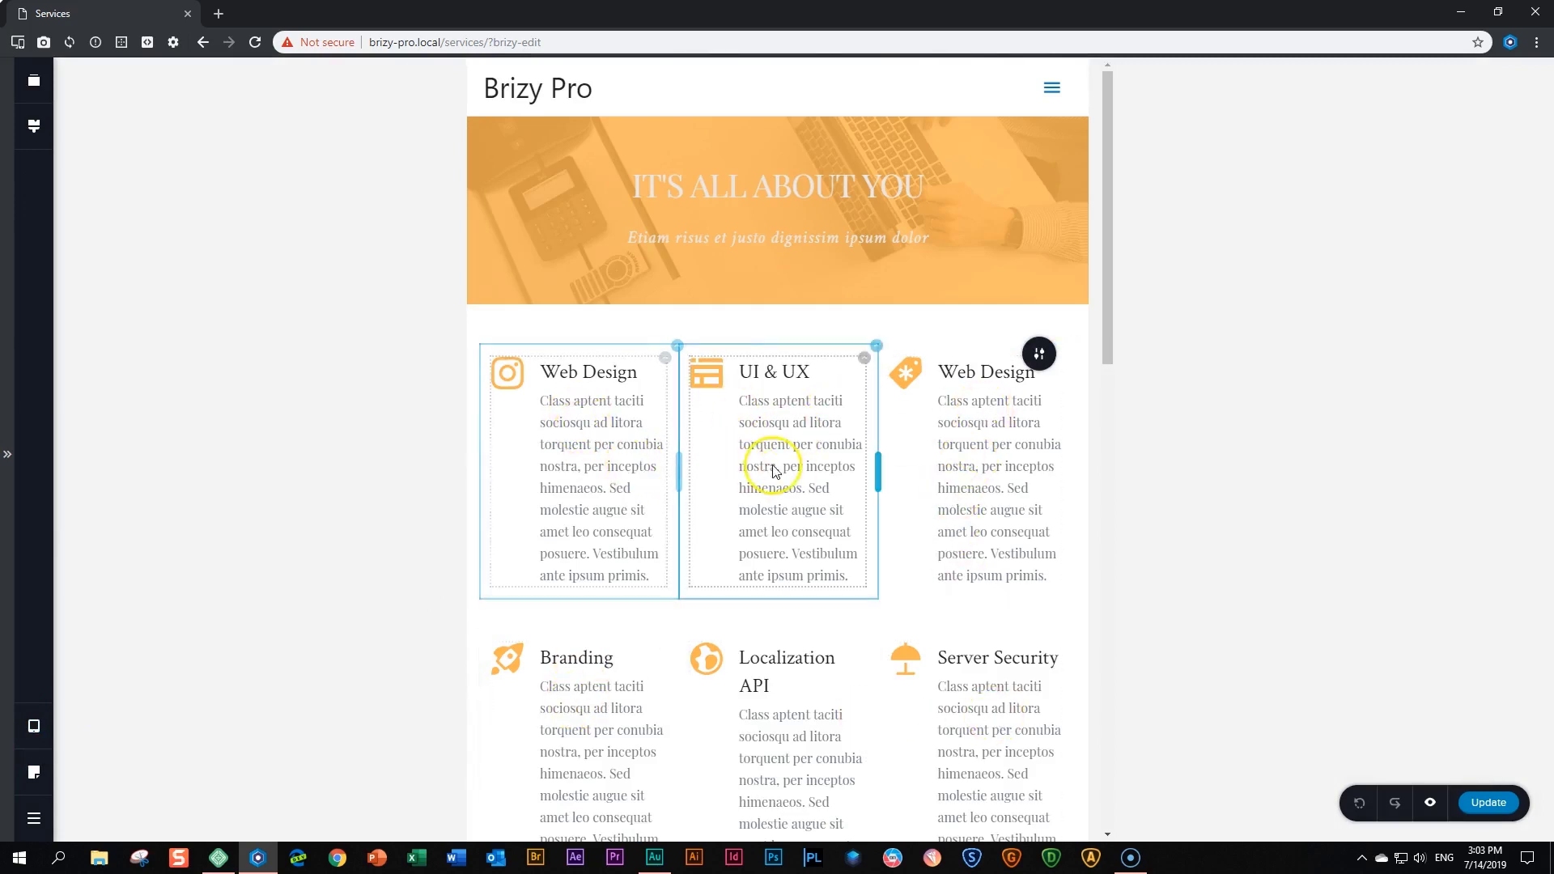
scroll(662, 712, "down", 2)
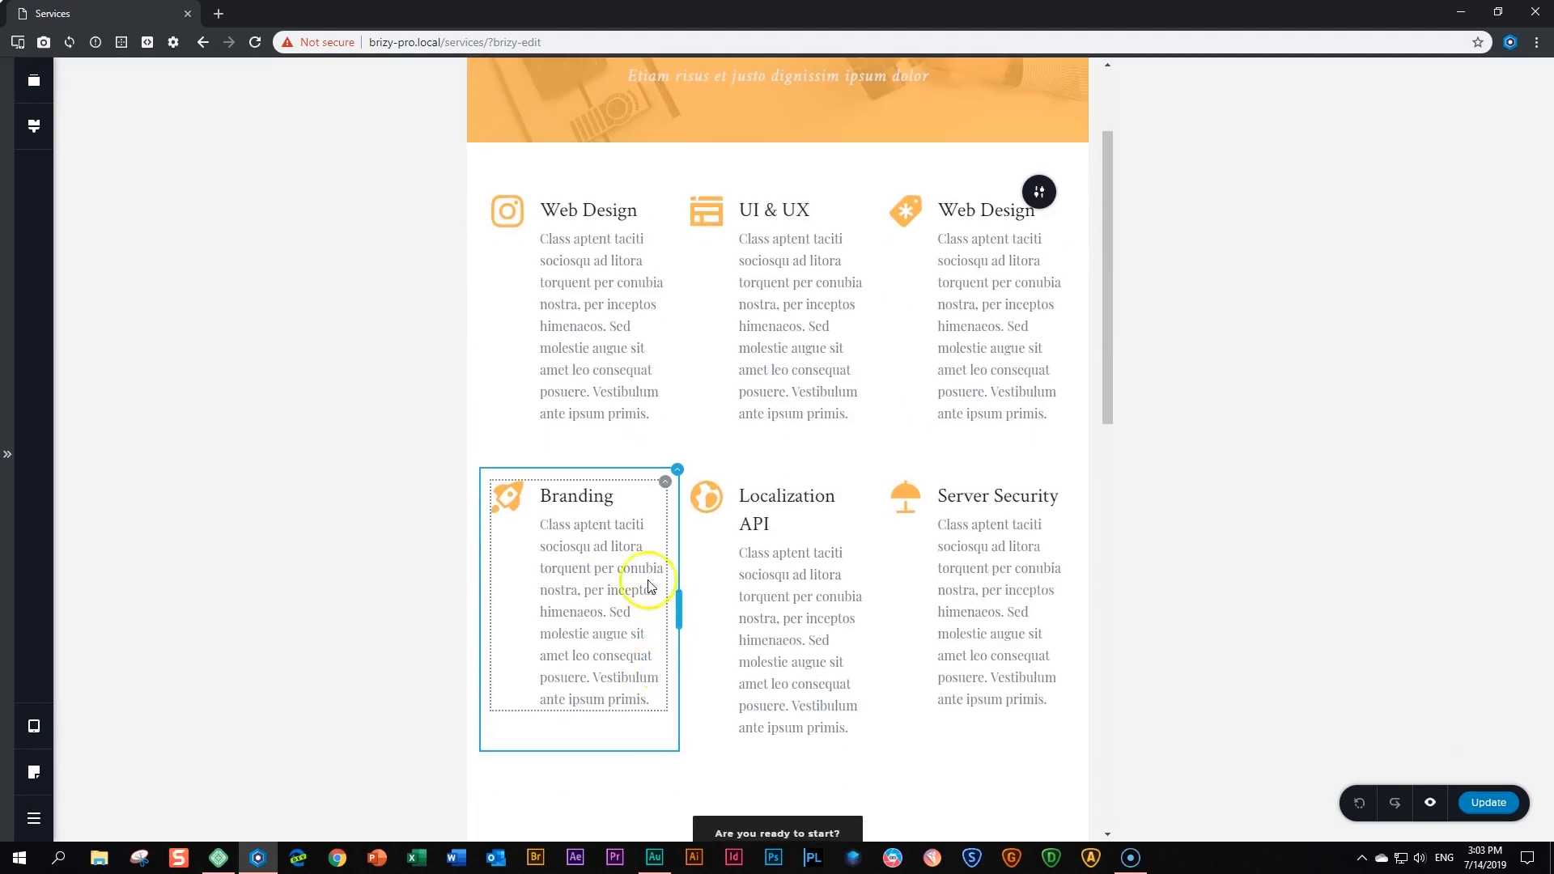
left_click(678, 474)
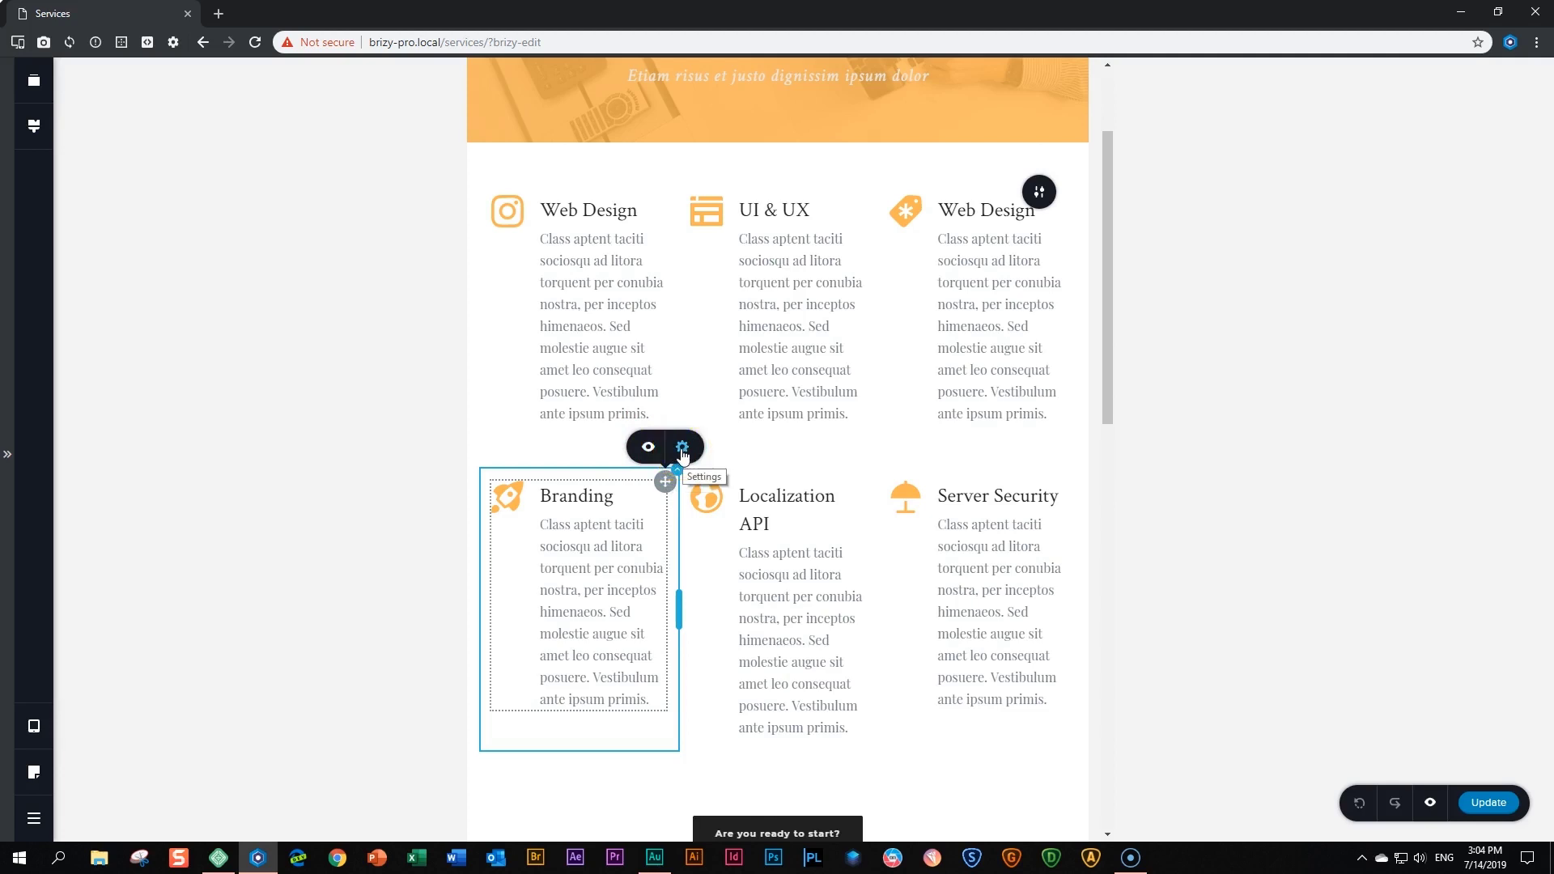
Hide the Branding column on tablet
left_click(650, 450)
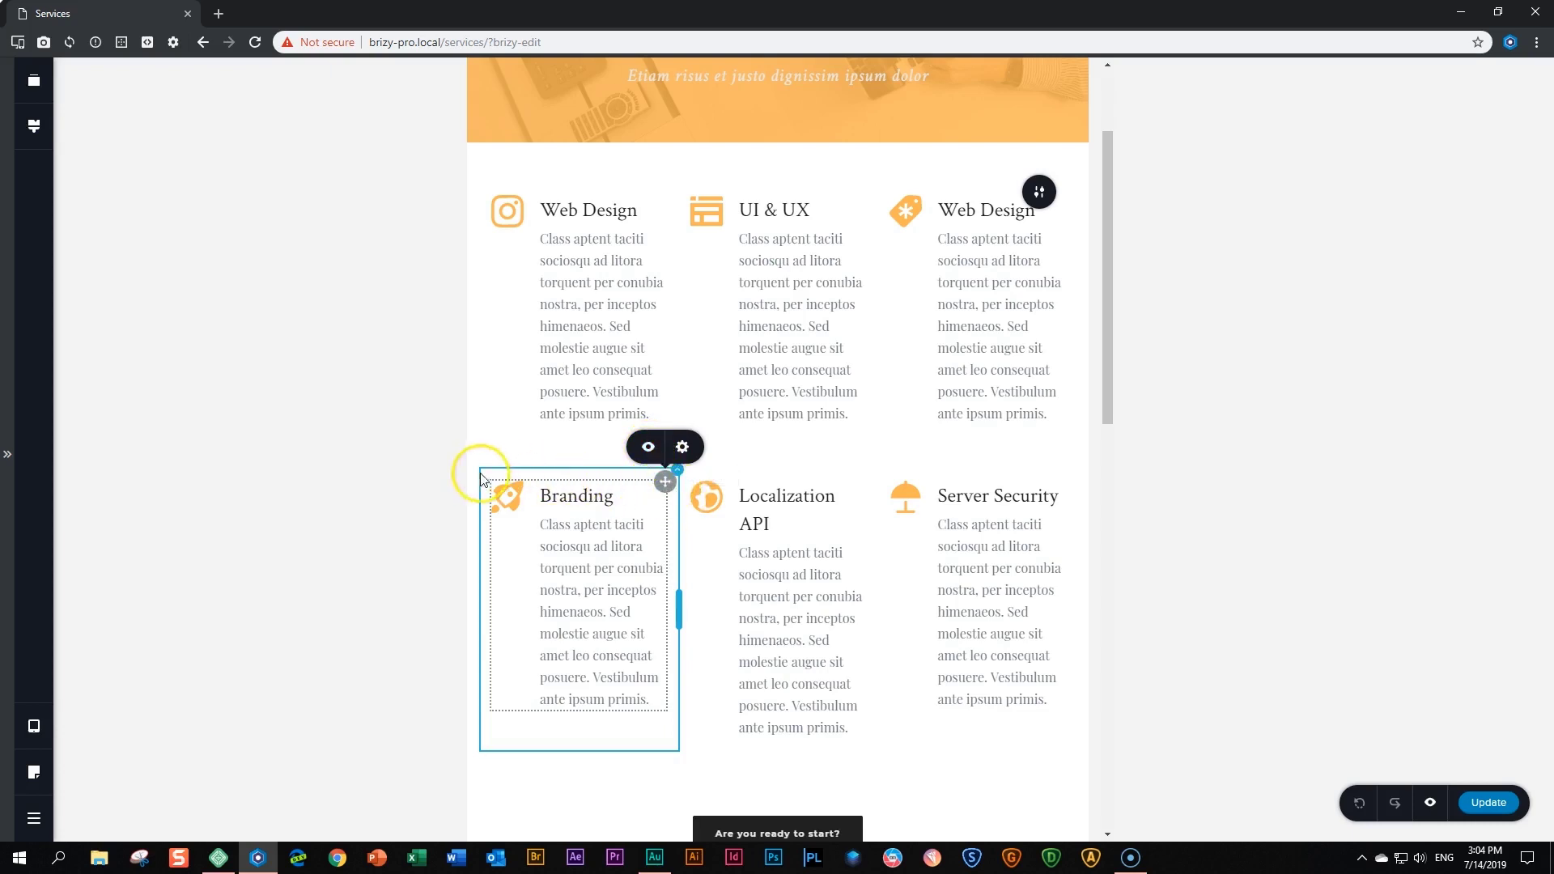
left_click(499, 696)
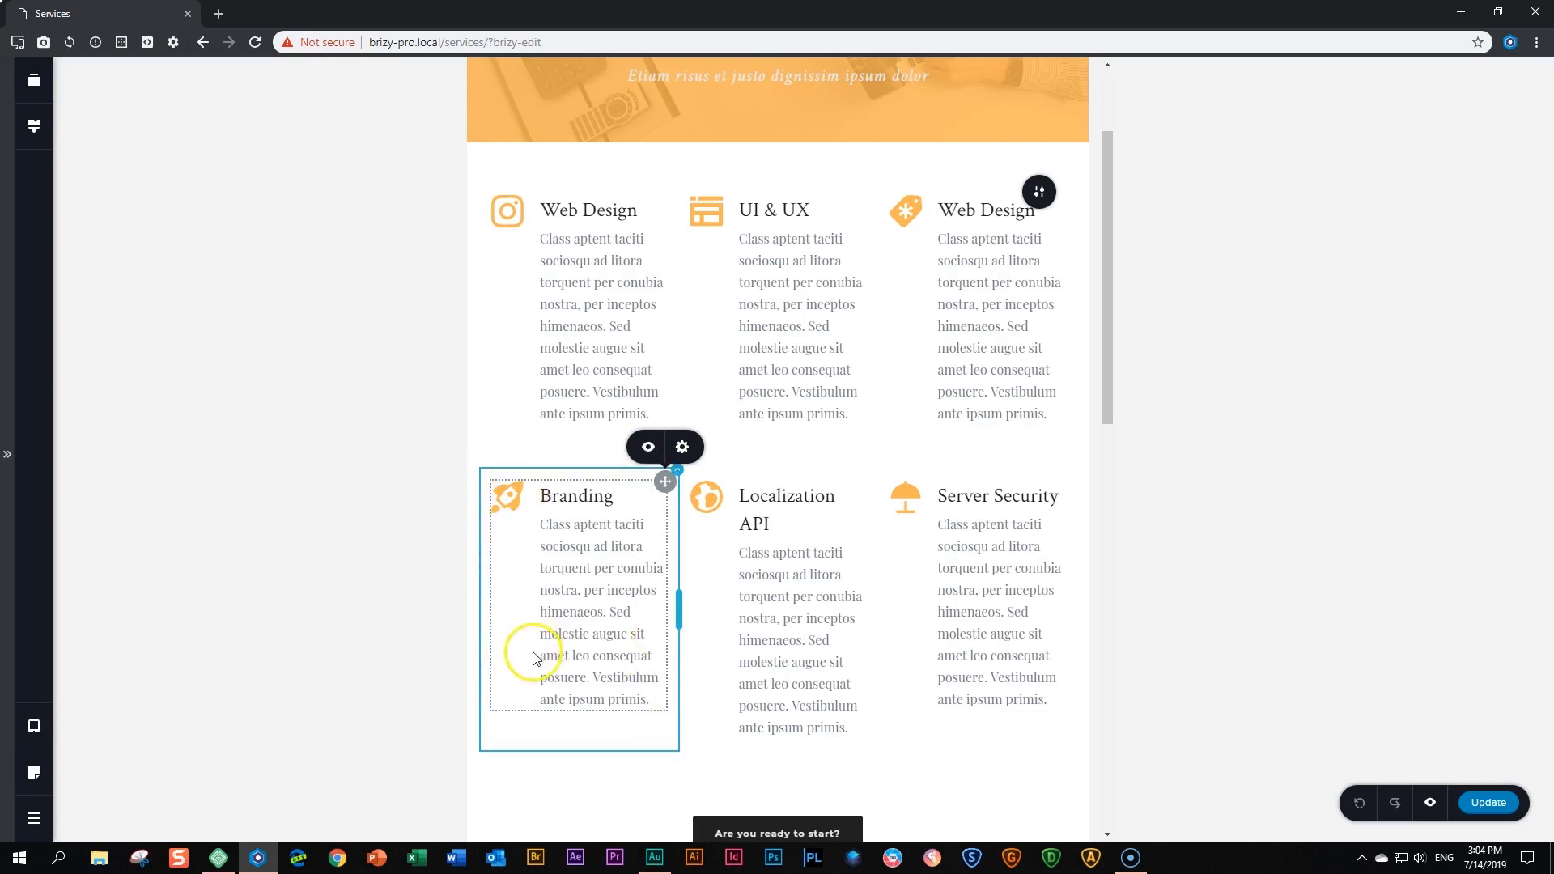
left_click(631, 440)
left_click(648, 447)
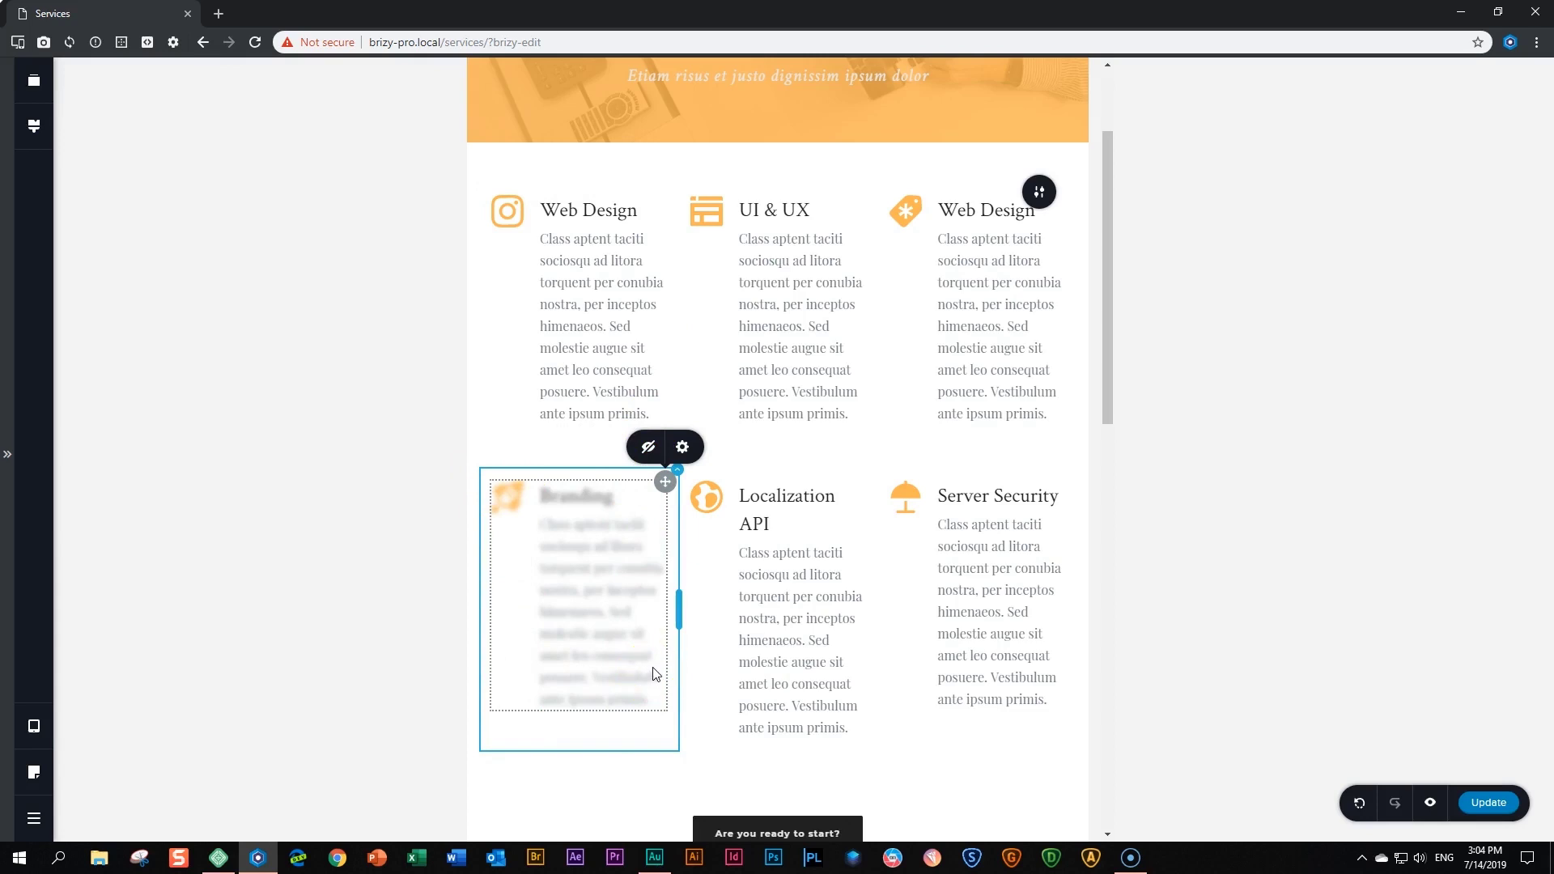
Hide the Localization API and Server Security columns on tablet
mouse_move(867, 475)
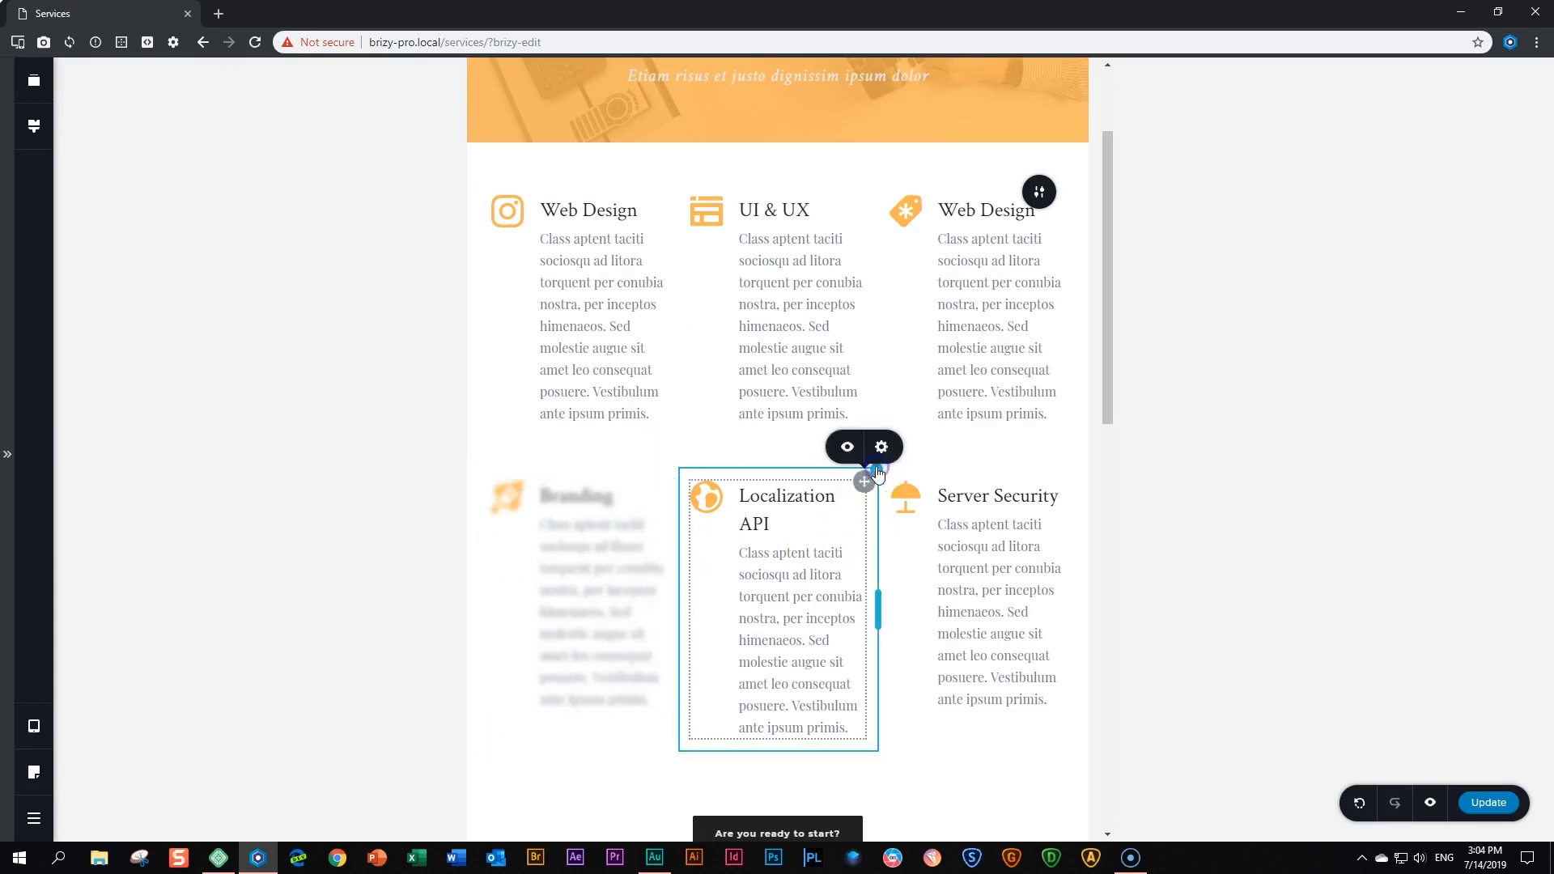
left_click(847, 451)
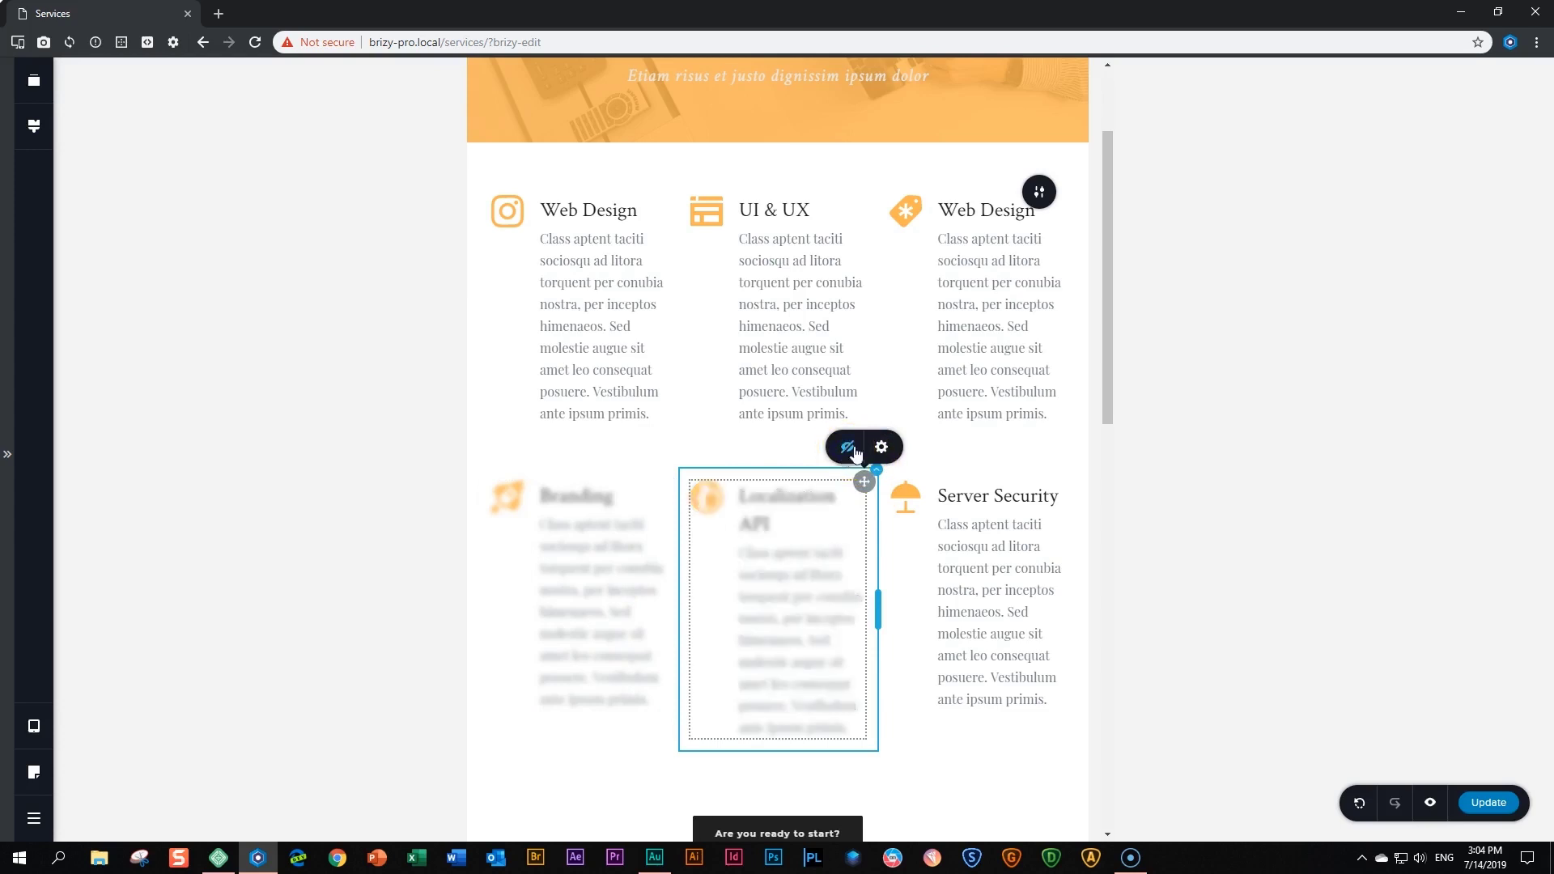
mouse_move(1074, 476)
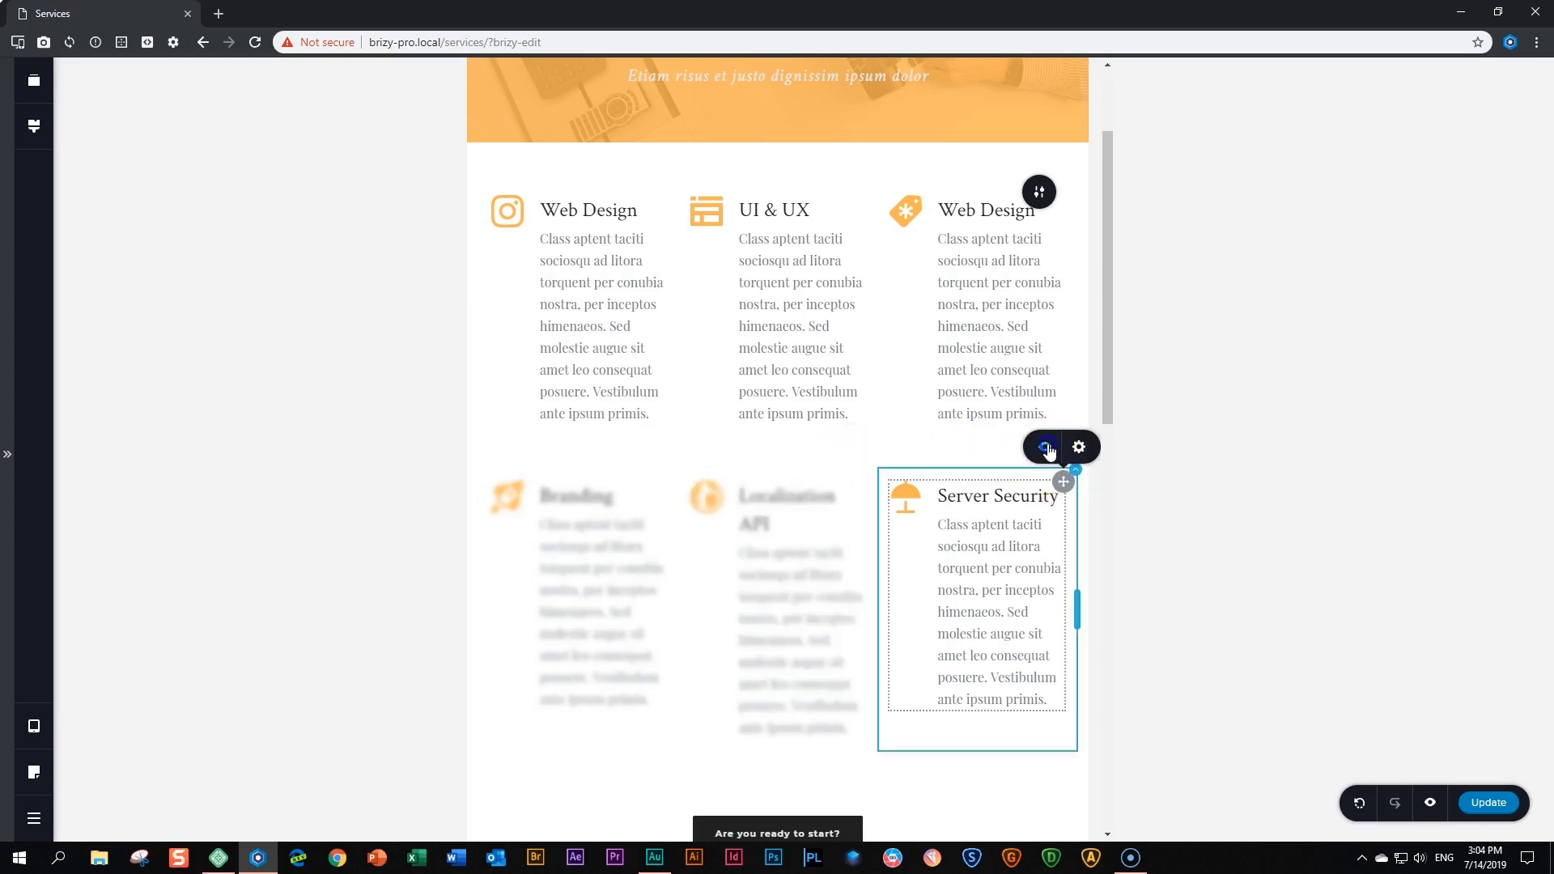
left_click(1046, 449)
scroll(726, 560, "down", 6)
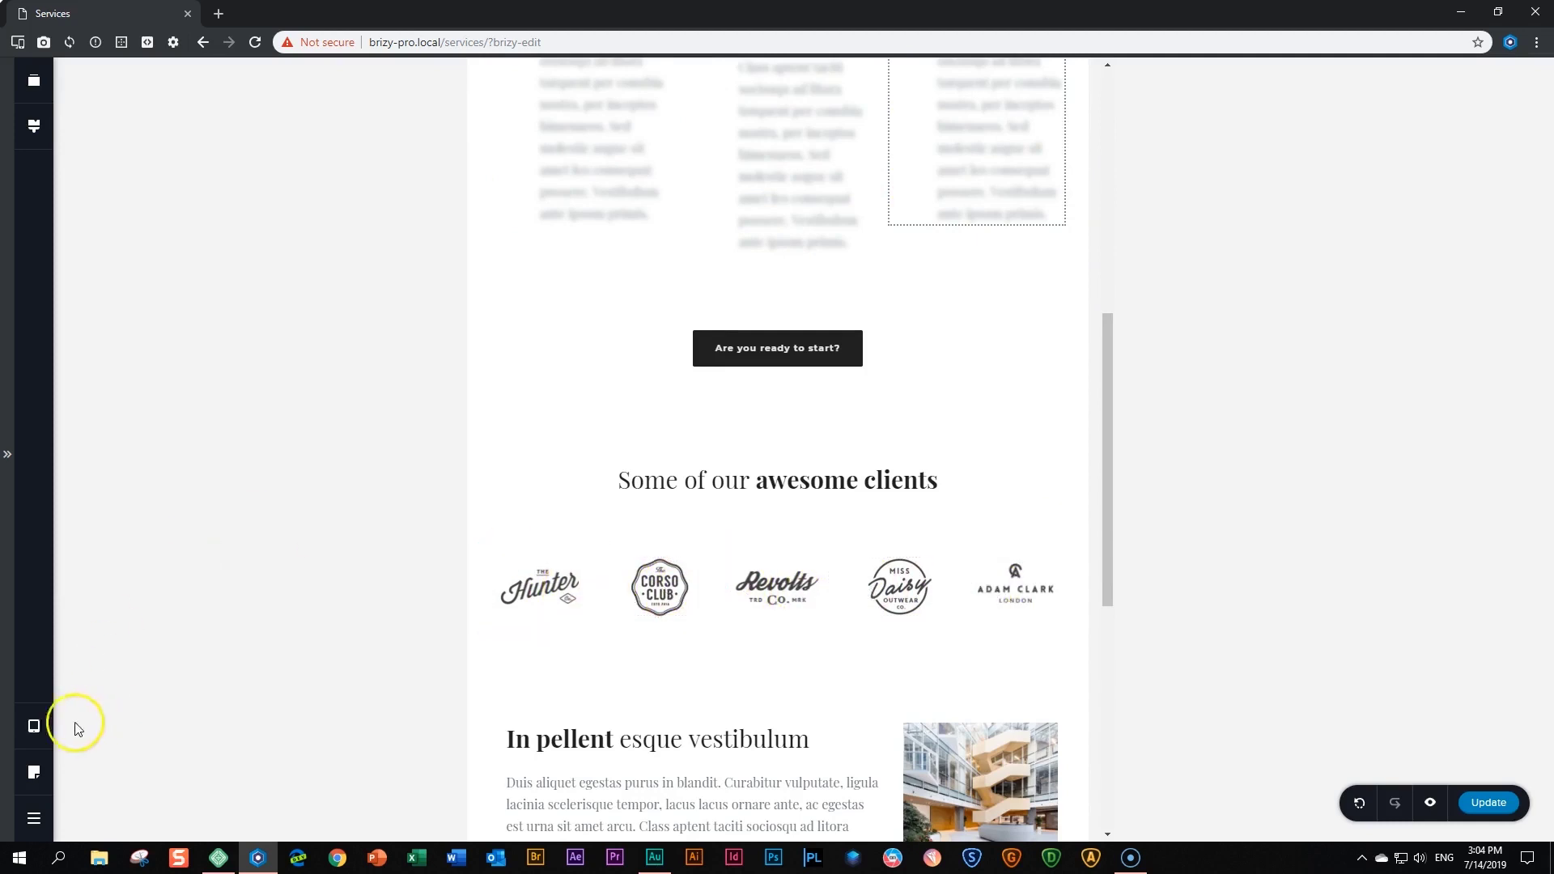
Switch the editor to the mobile layout
left_click(34, 724)
left_click(118, 748)
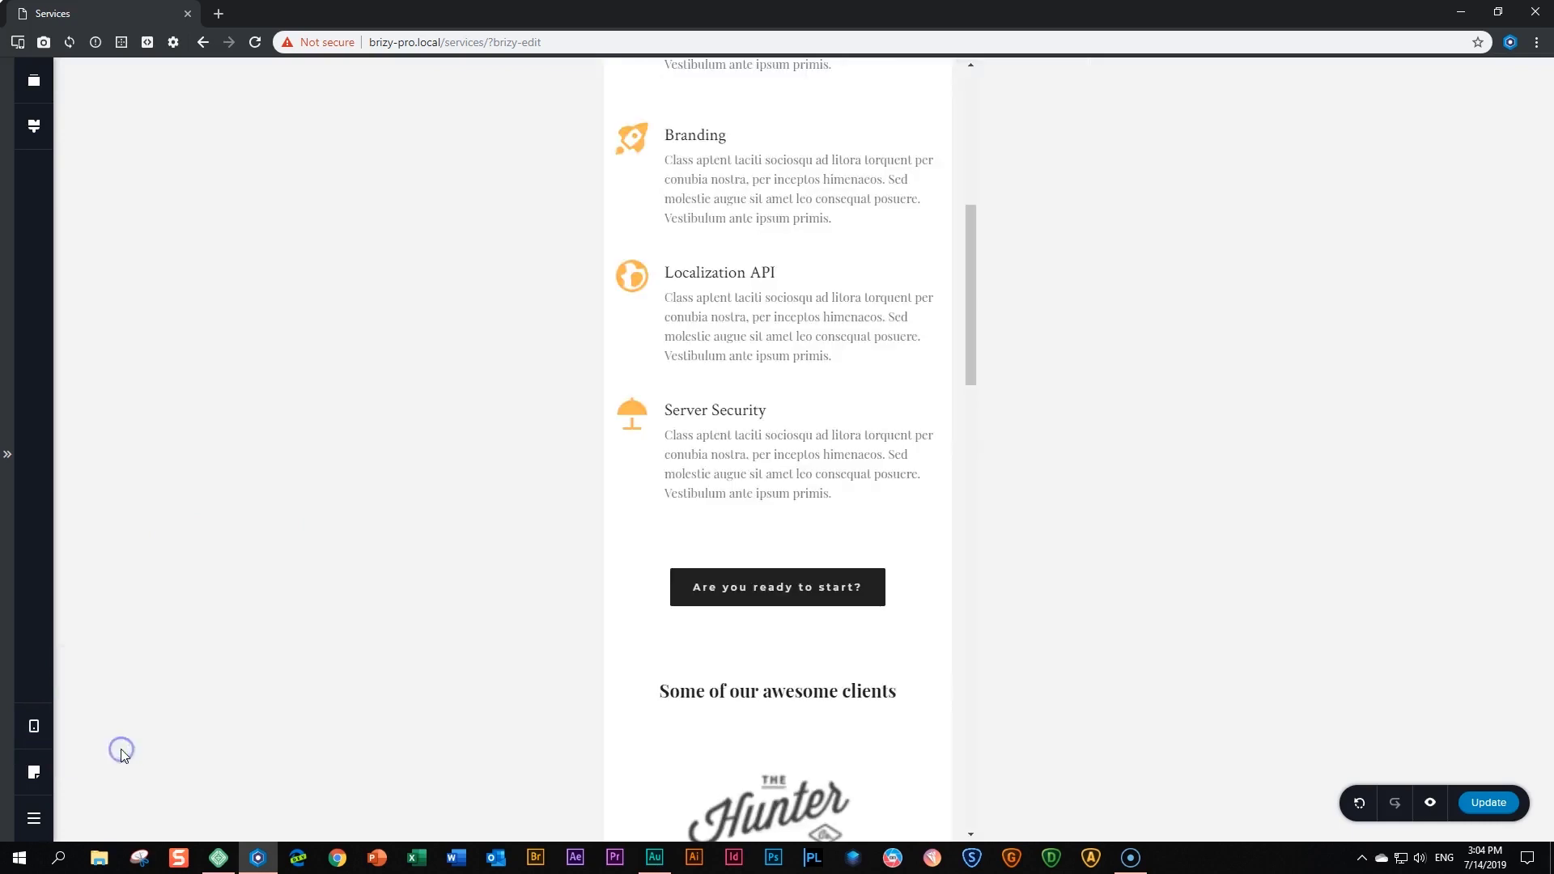
scroll(696, 606, "up", 2)
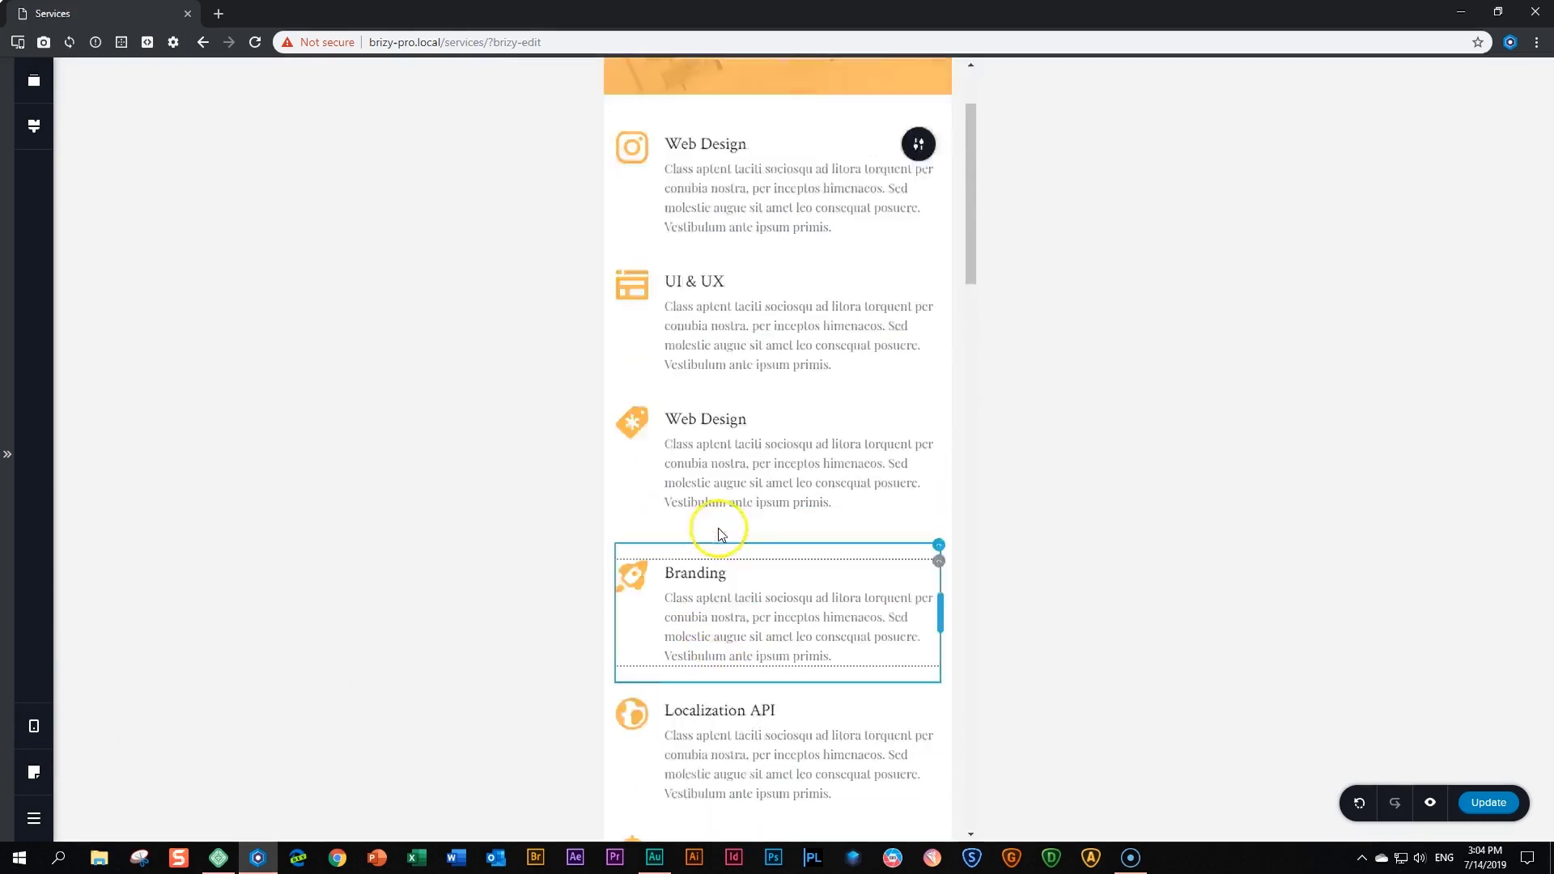
scroll(701, 526, "down", 4)
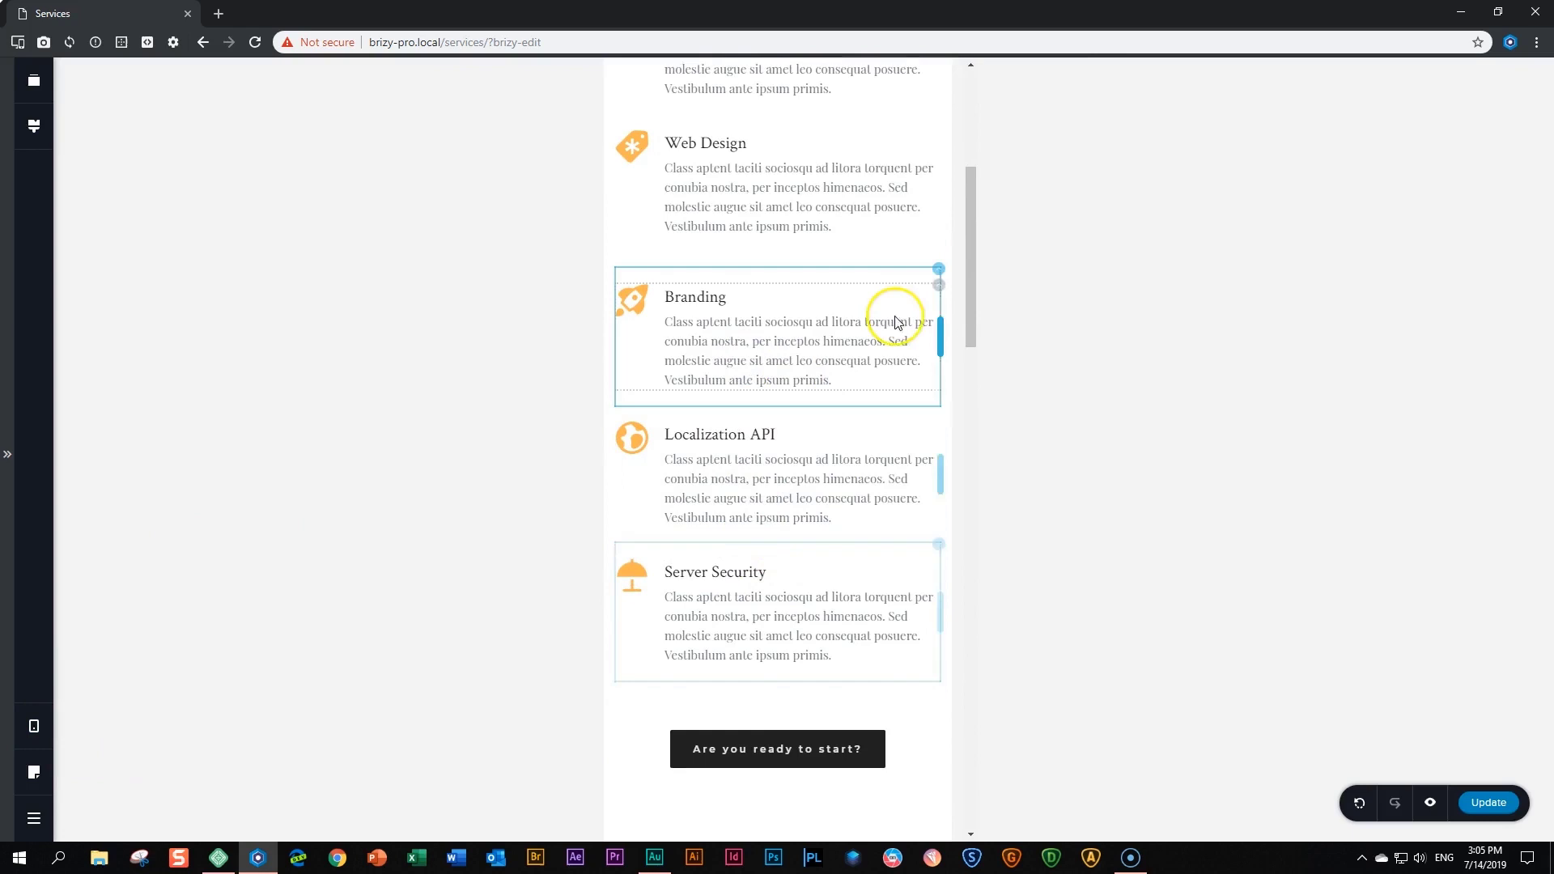
Hide the Branding, Localization API and Server Security rows on mobile
mouse_move(939, 271)
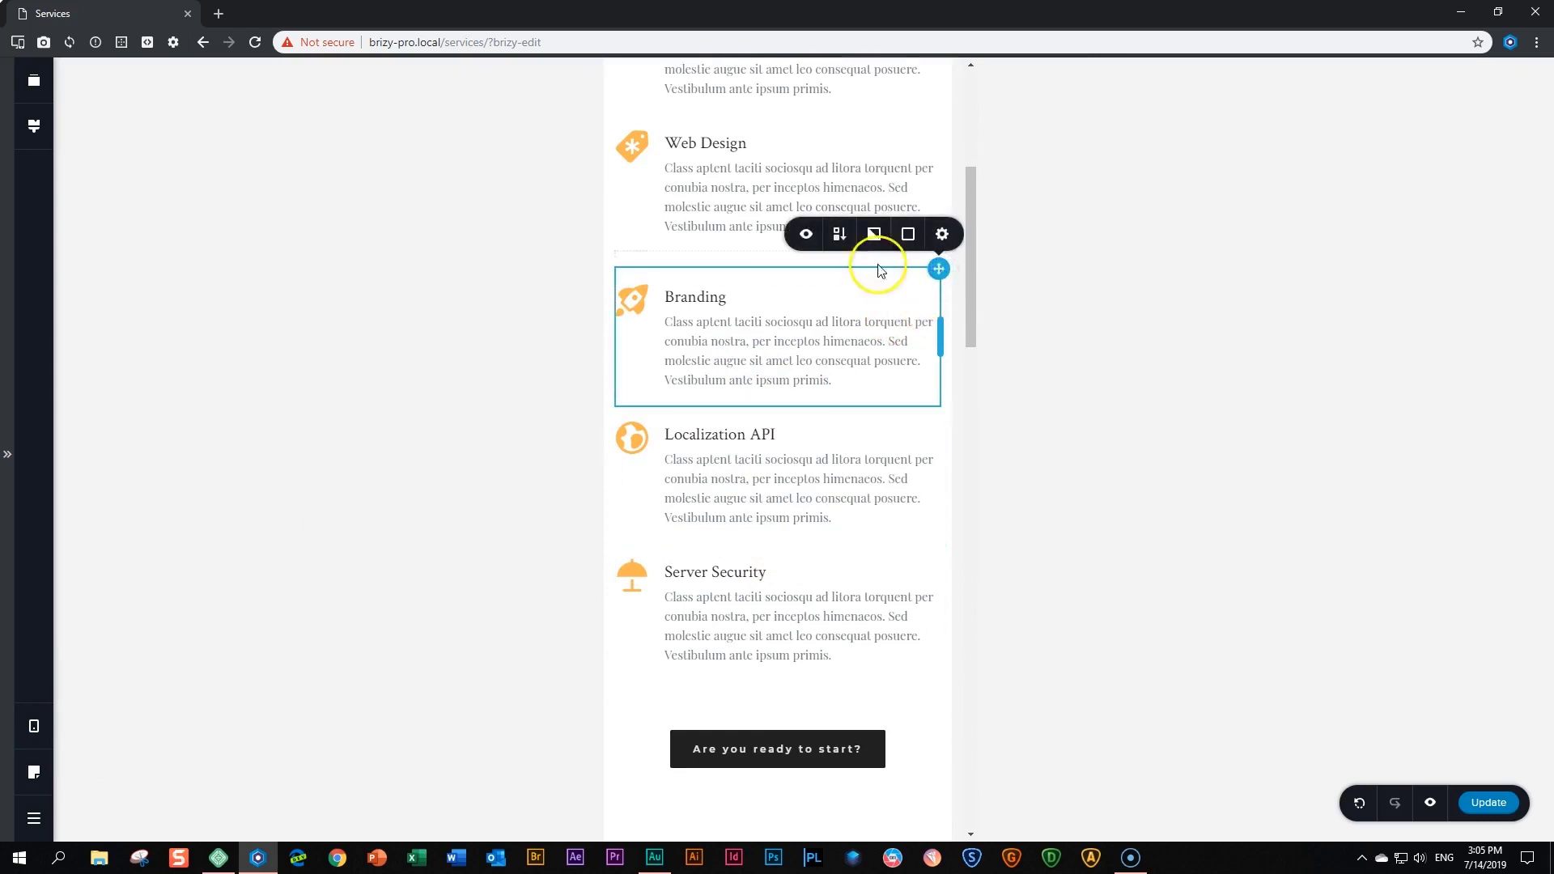
left_click(806, 234)
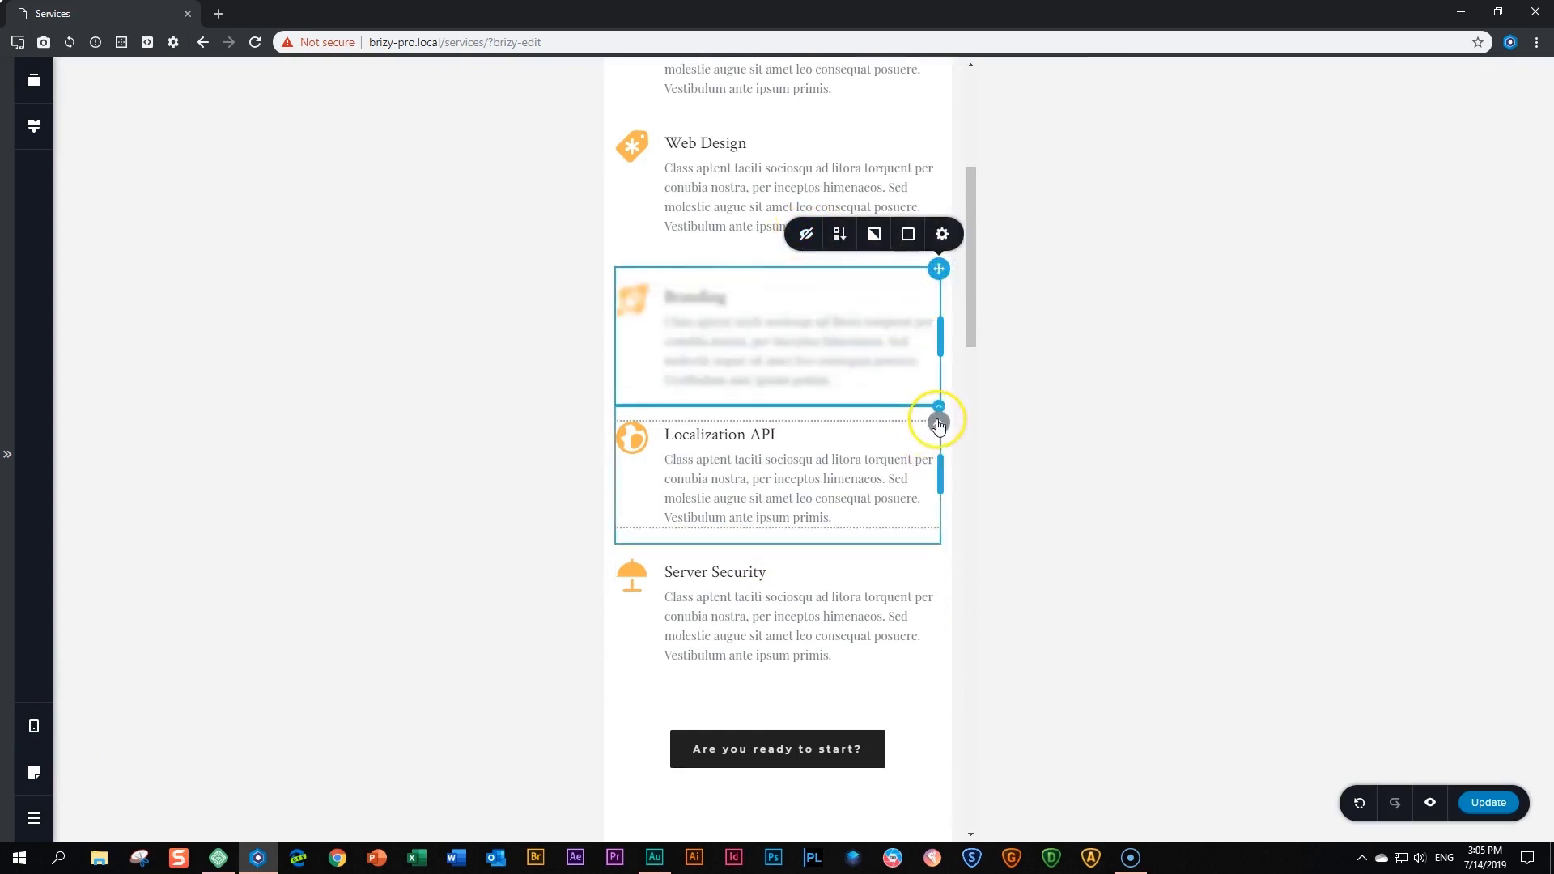
left_click(907, 393)
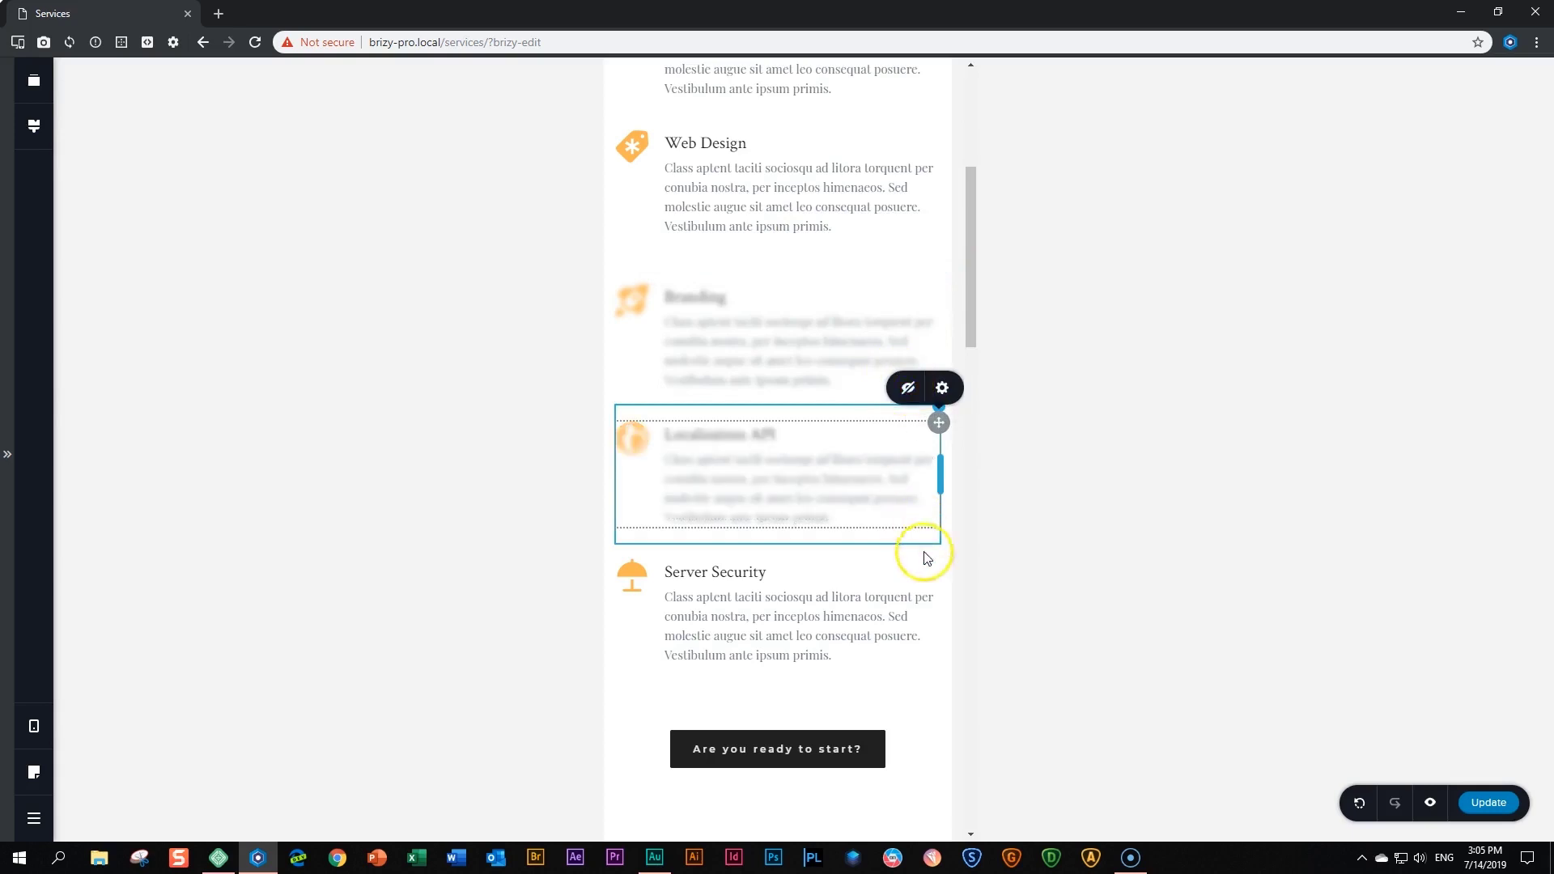
mouse_move(938, 544)
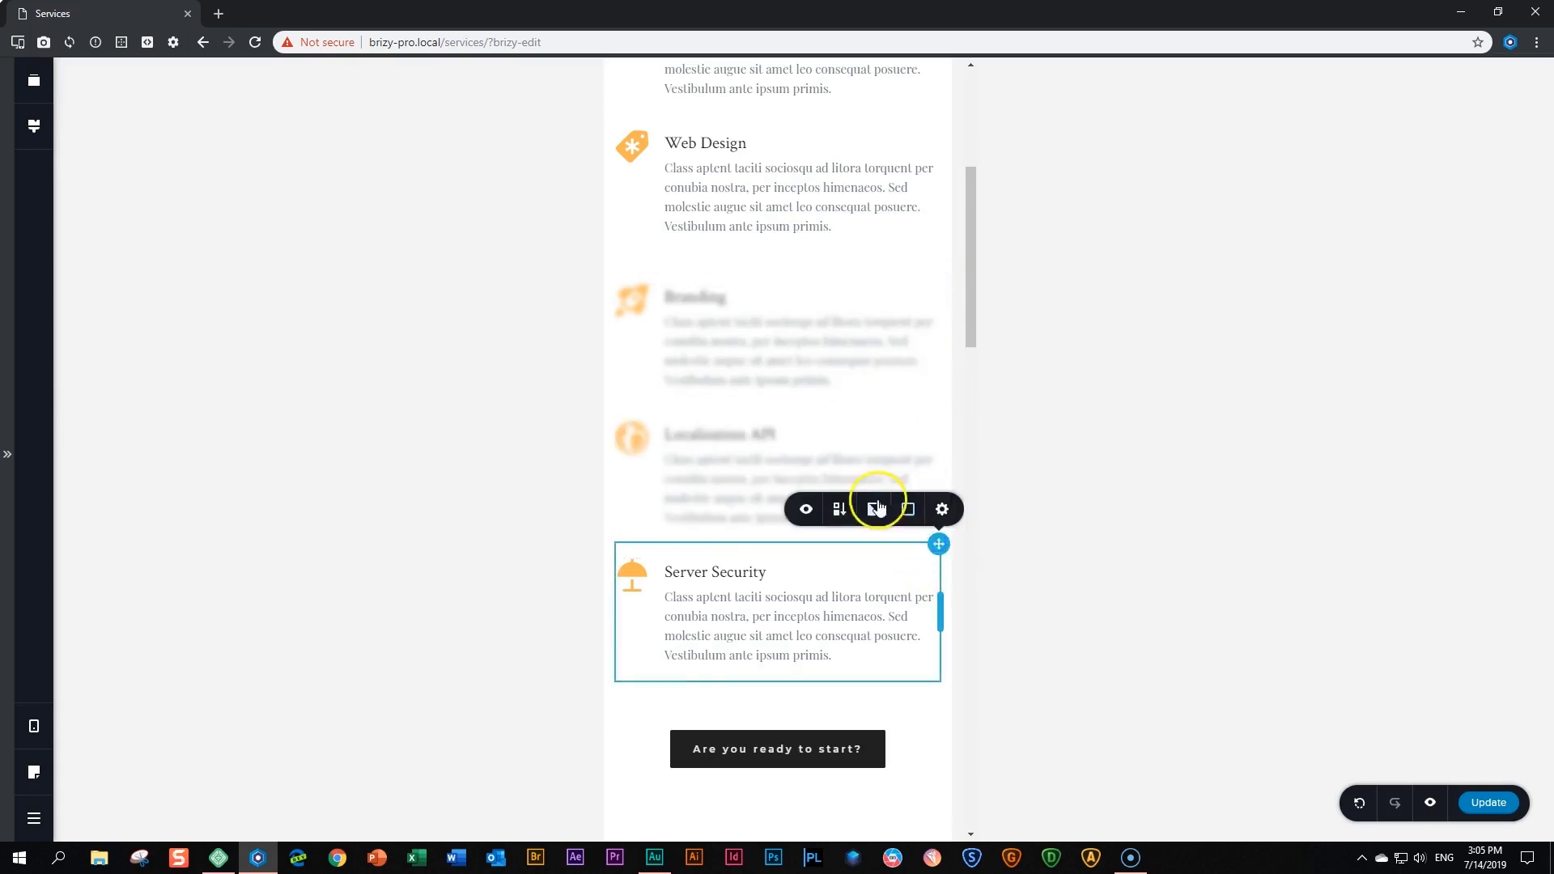
left_click(806, 509)
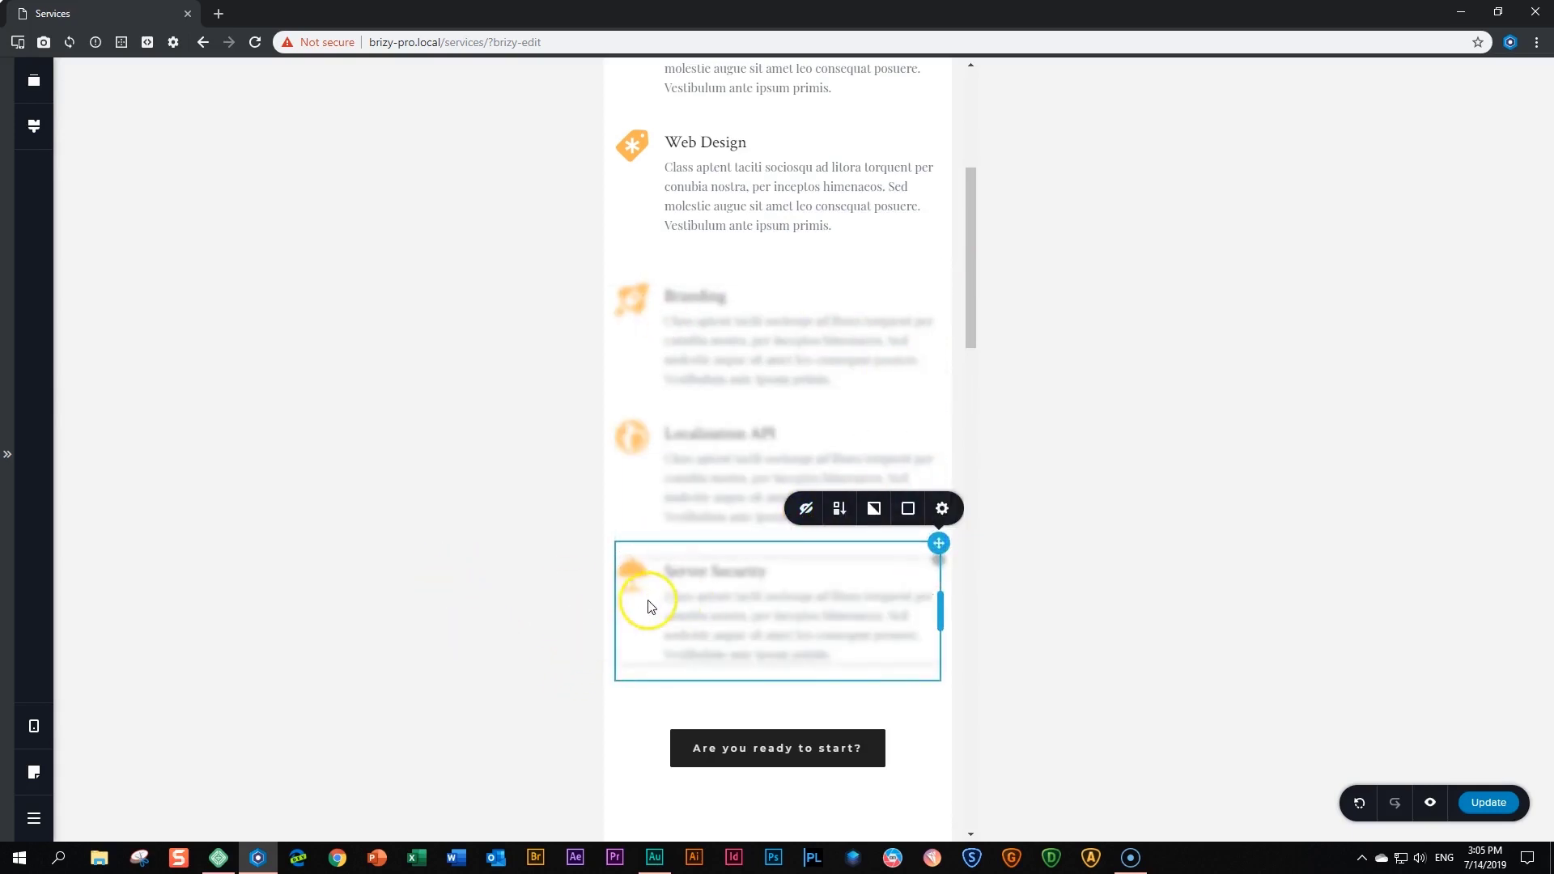
scroll(645, 599, "down", 9)
scroll(656, 607, "down", 3)
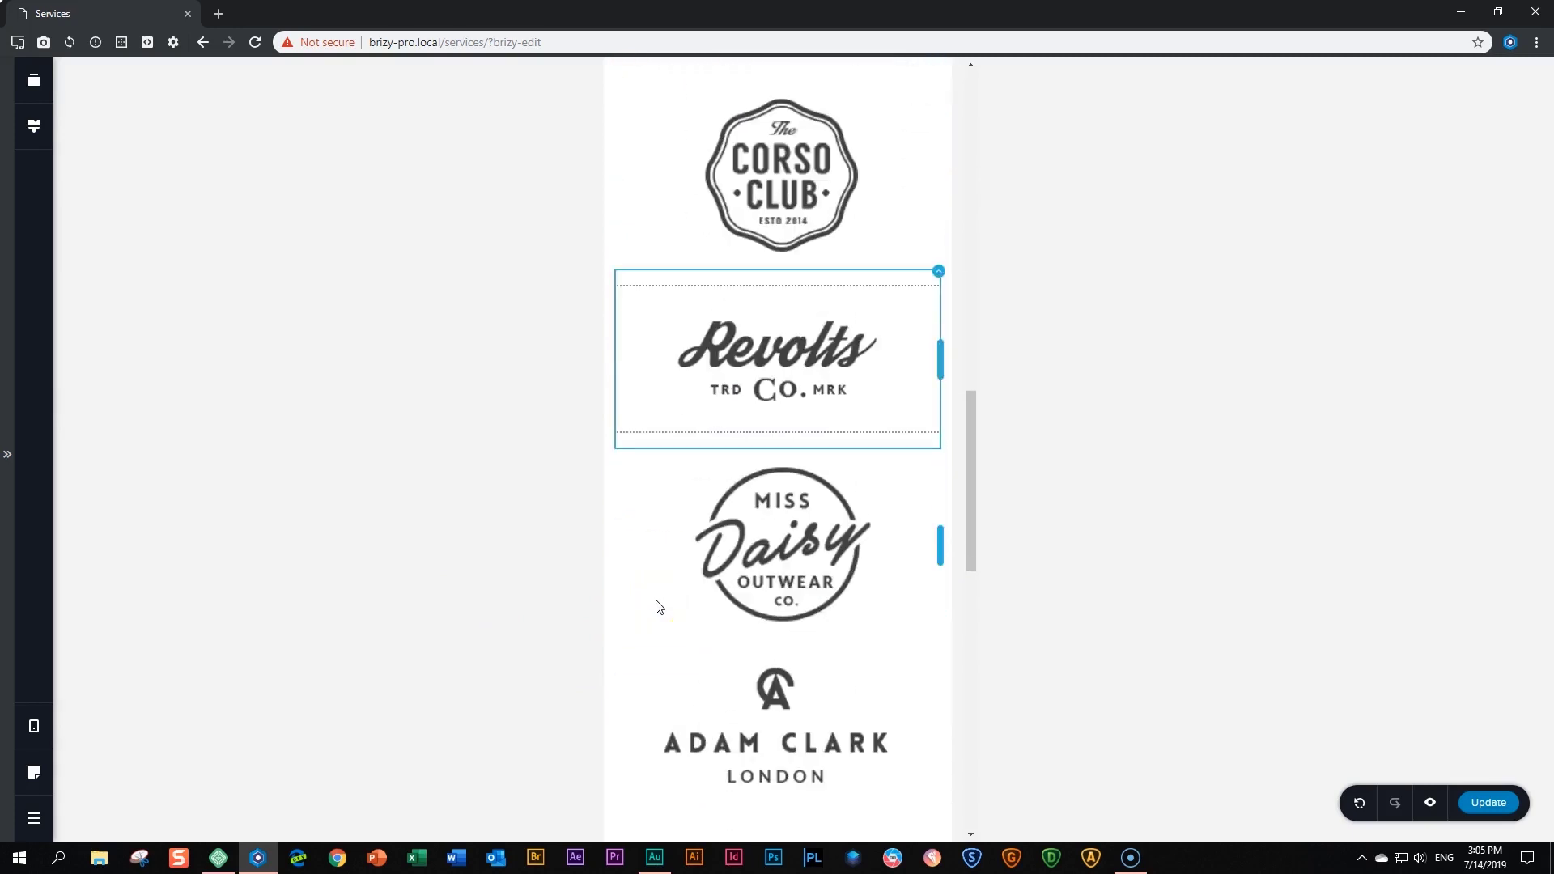
Disable the Miss Daisy and Adam Clark logo blocks on mobile
scroll(766, 422, "up", 6)
scroll(815, 520, "down", 5)
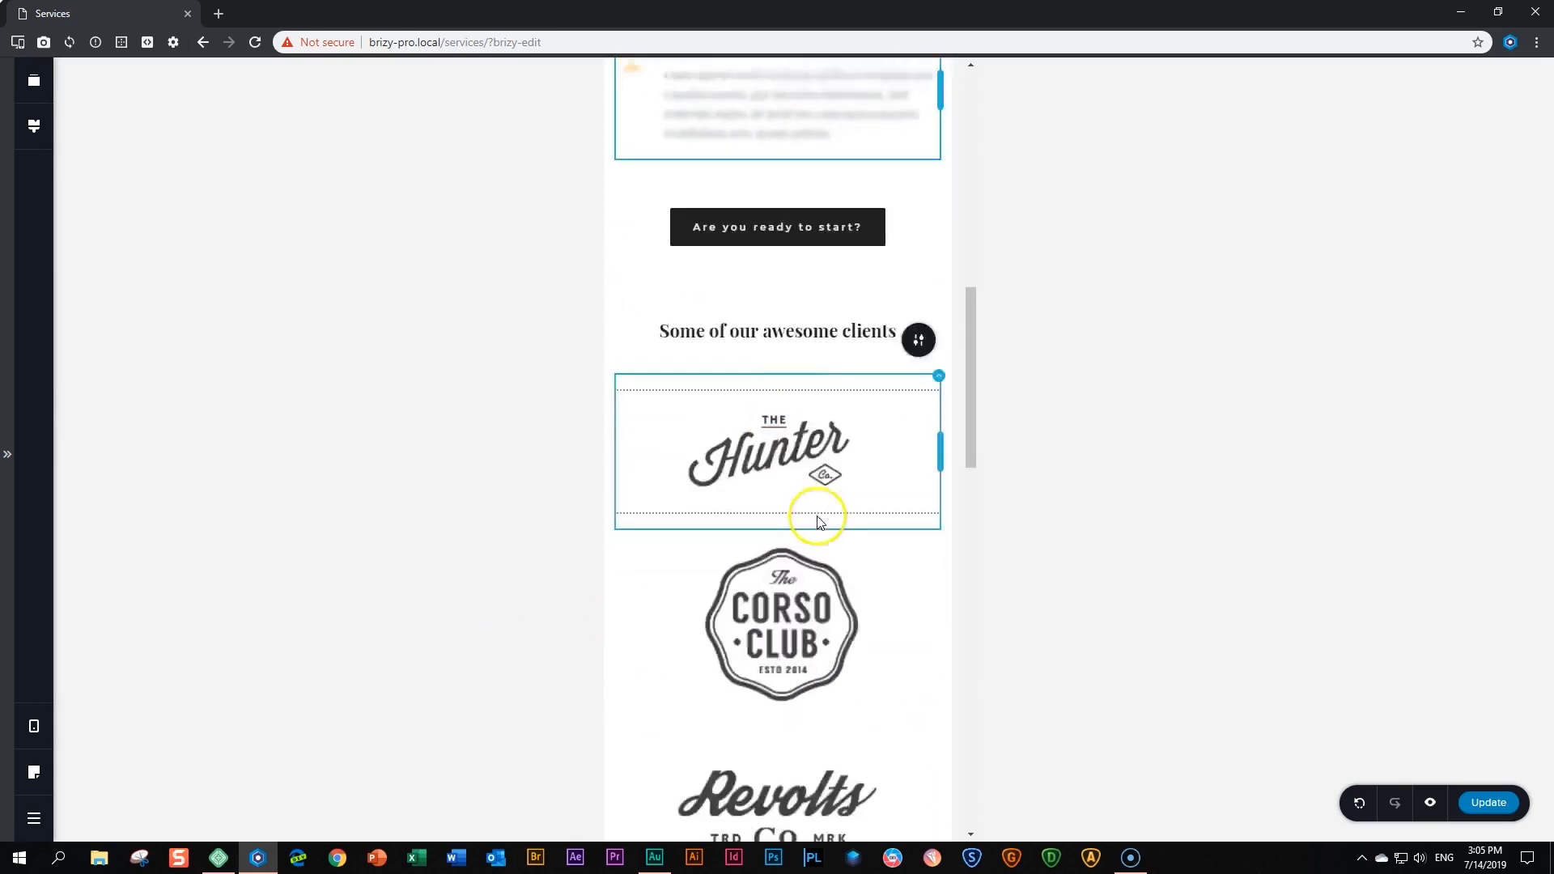
scroll(816, 522, "down", 3)
scroll(801, 469, "up", 3)
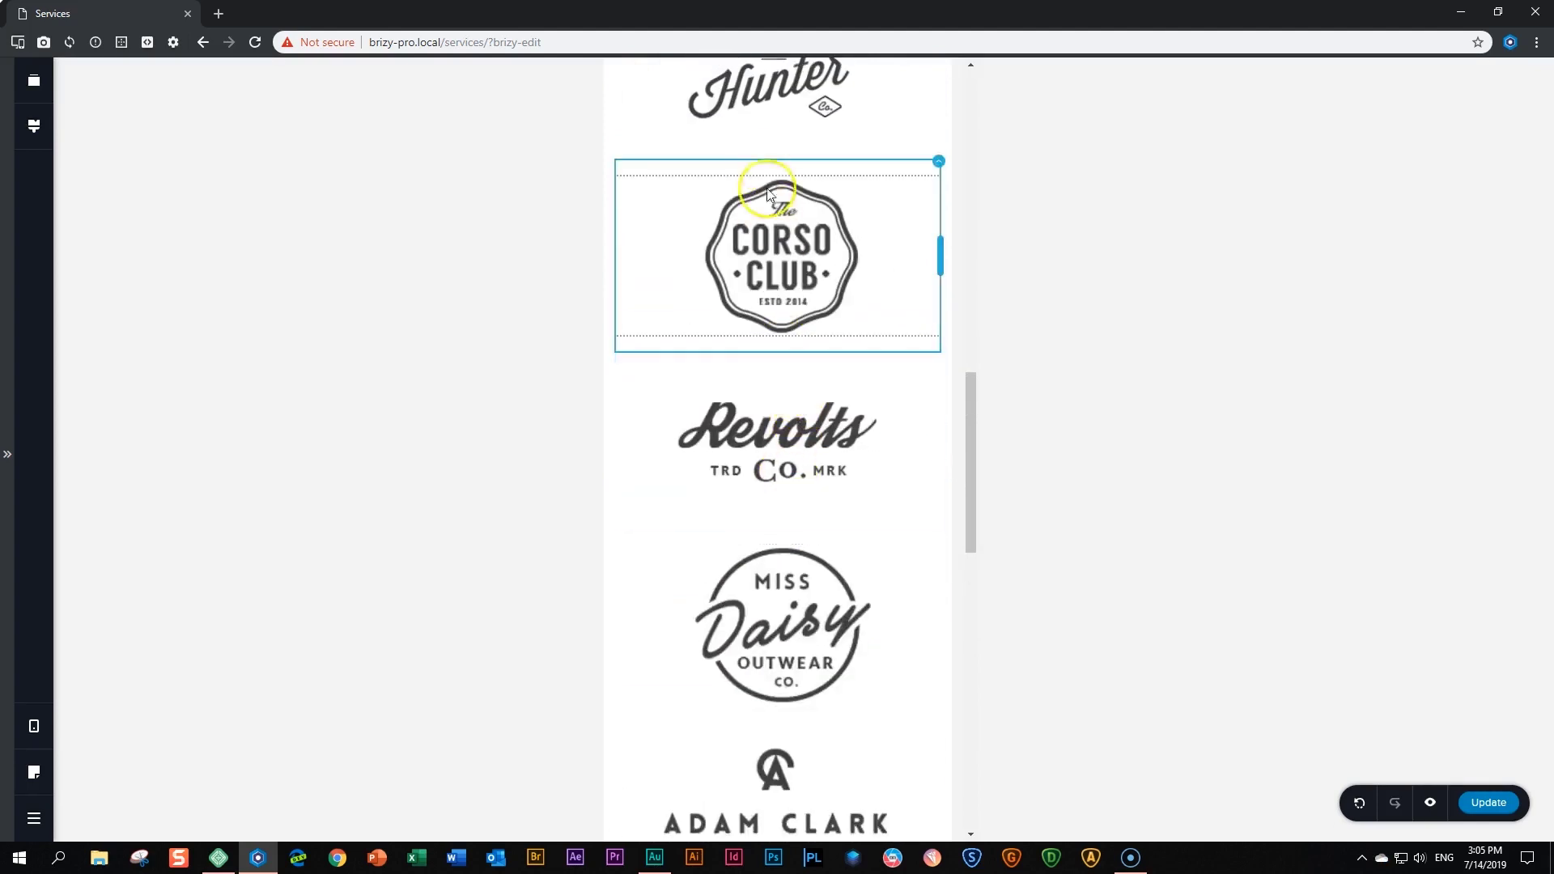
left_click(937, 528)
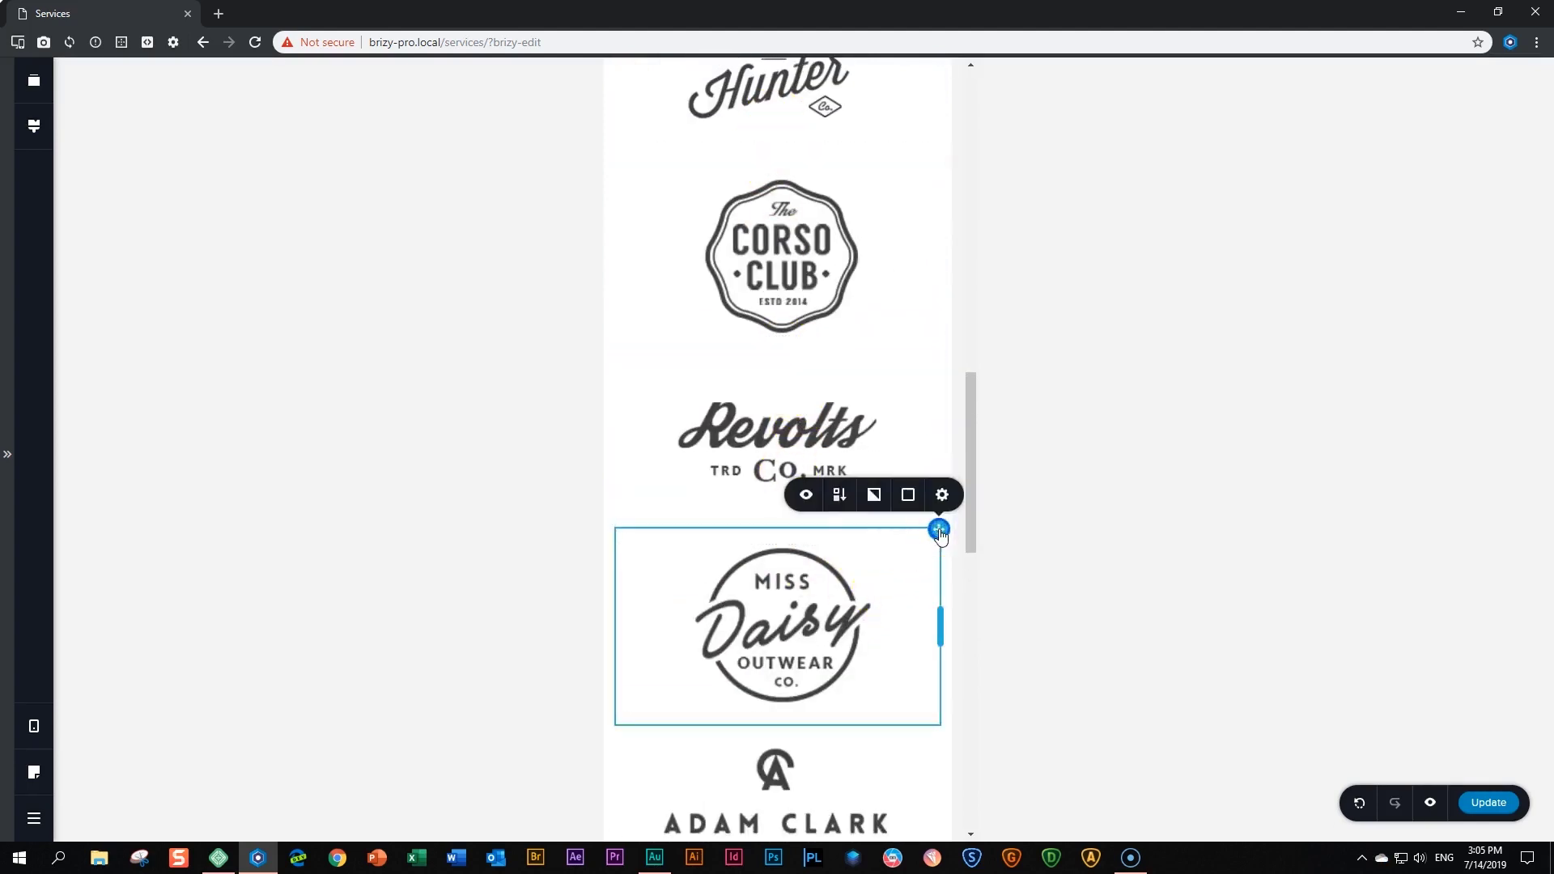
left_click(805, 496)
scroll(803, 502, "down", 3)
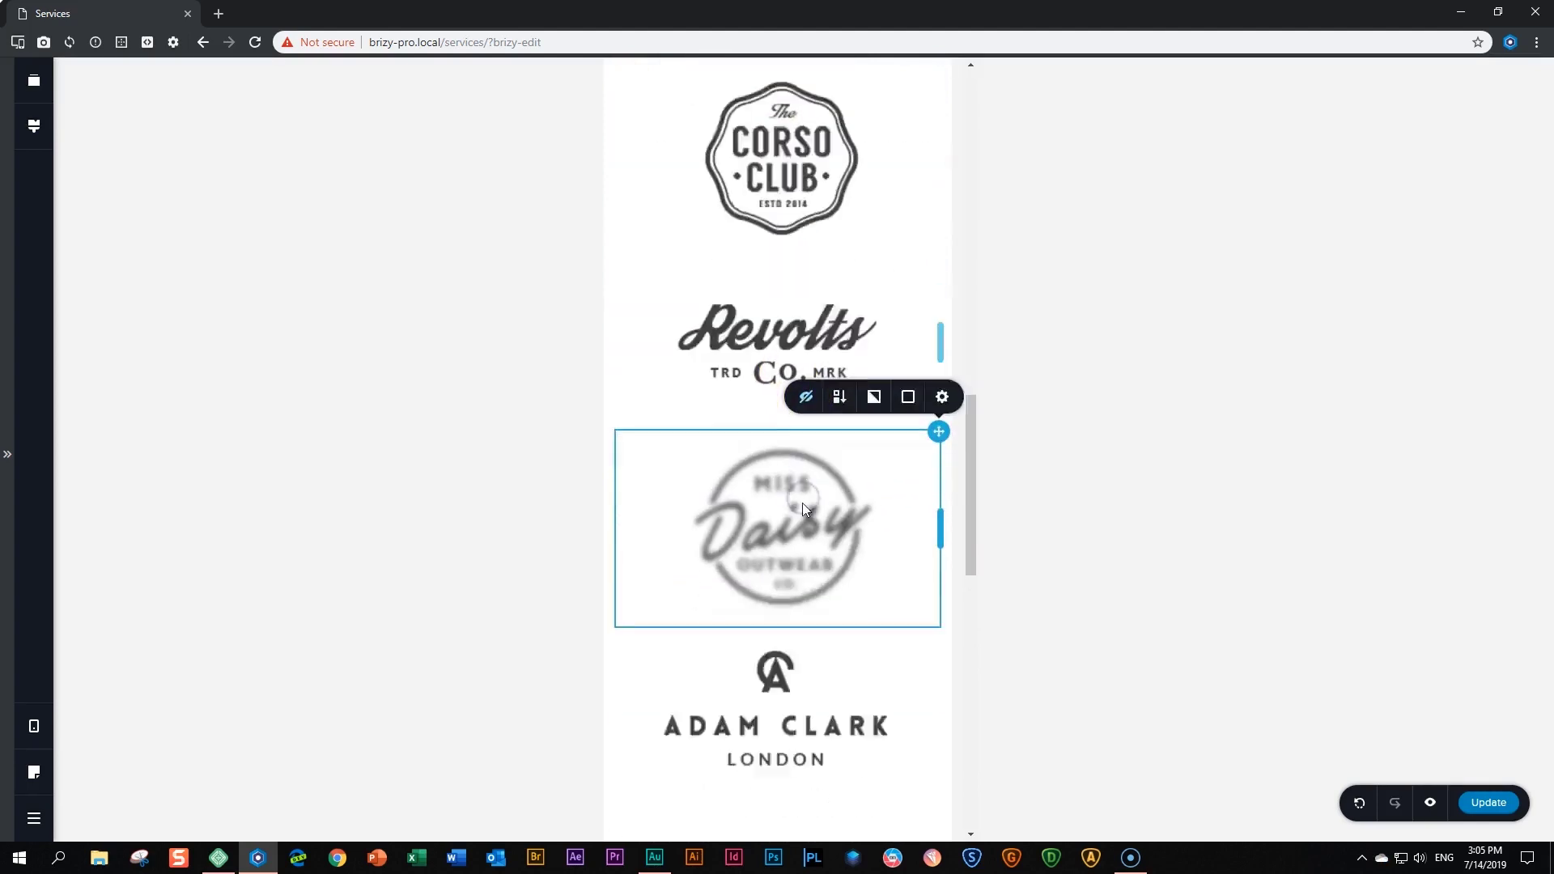
left_click(941, 491)
left_click(805, 447)
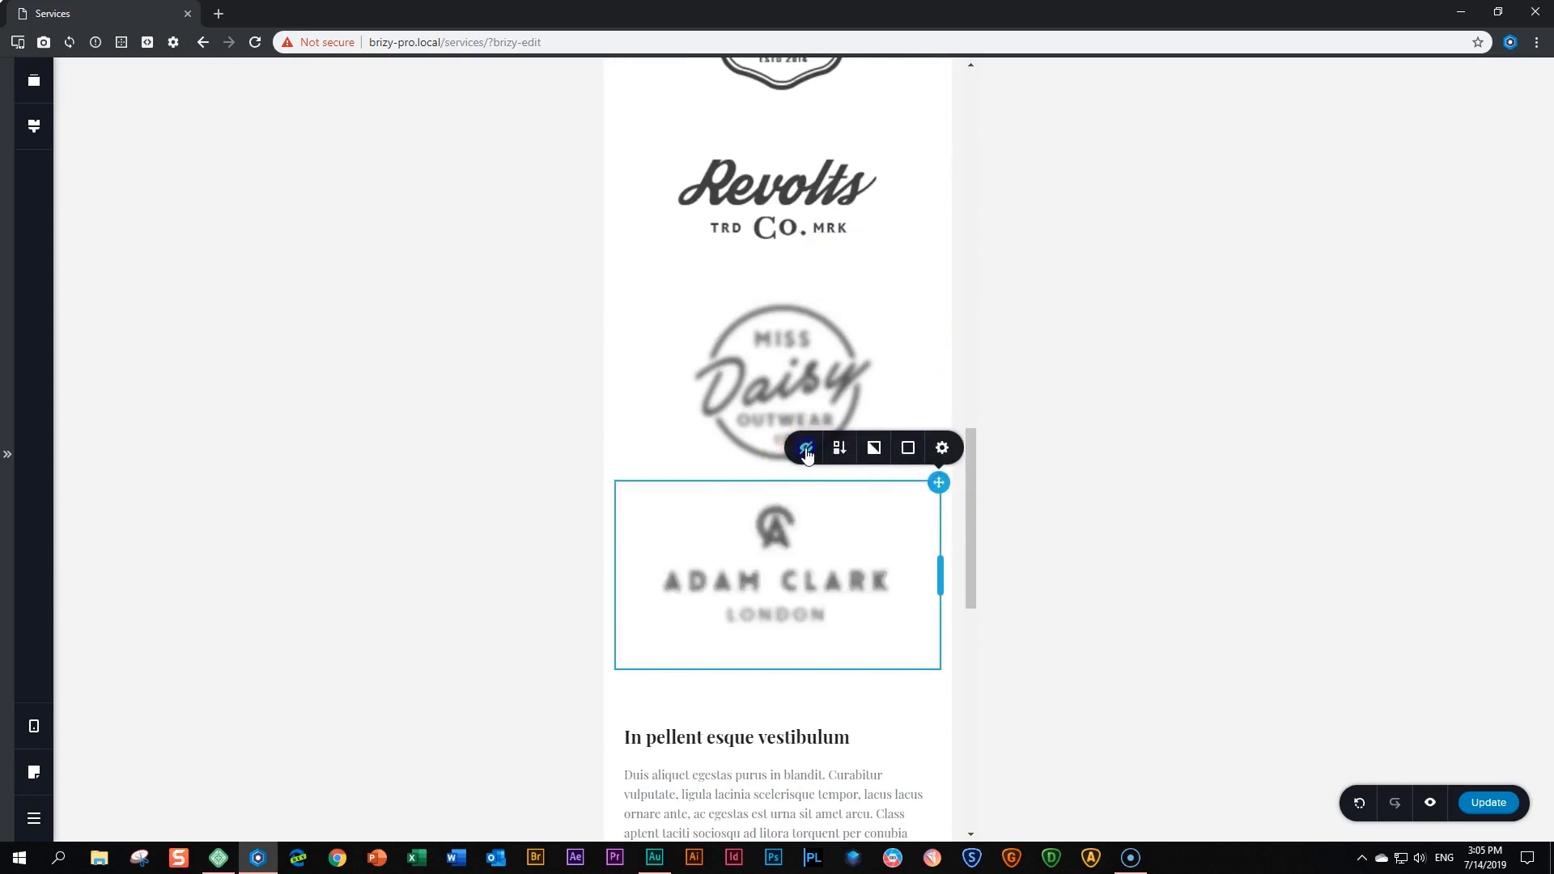
scroll(731, 601, "up", 3)
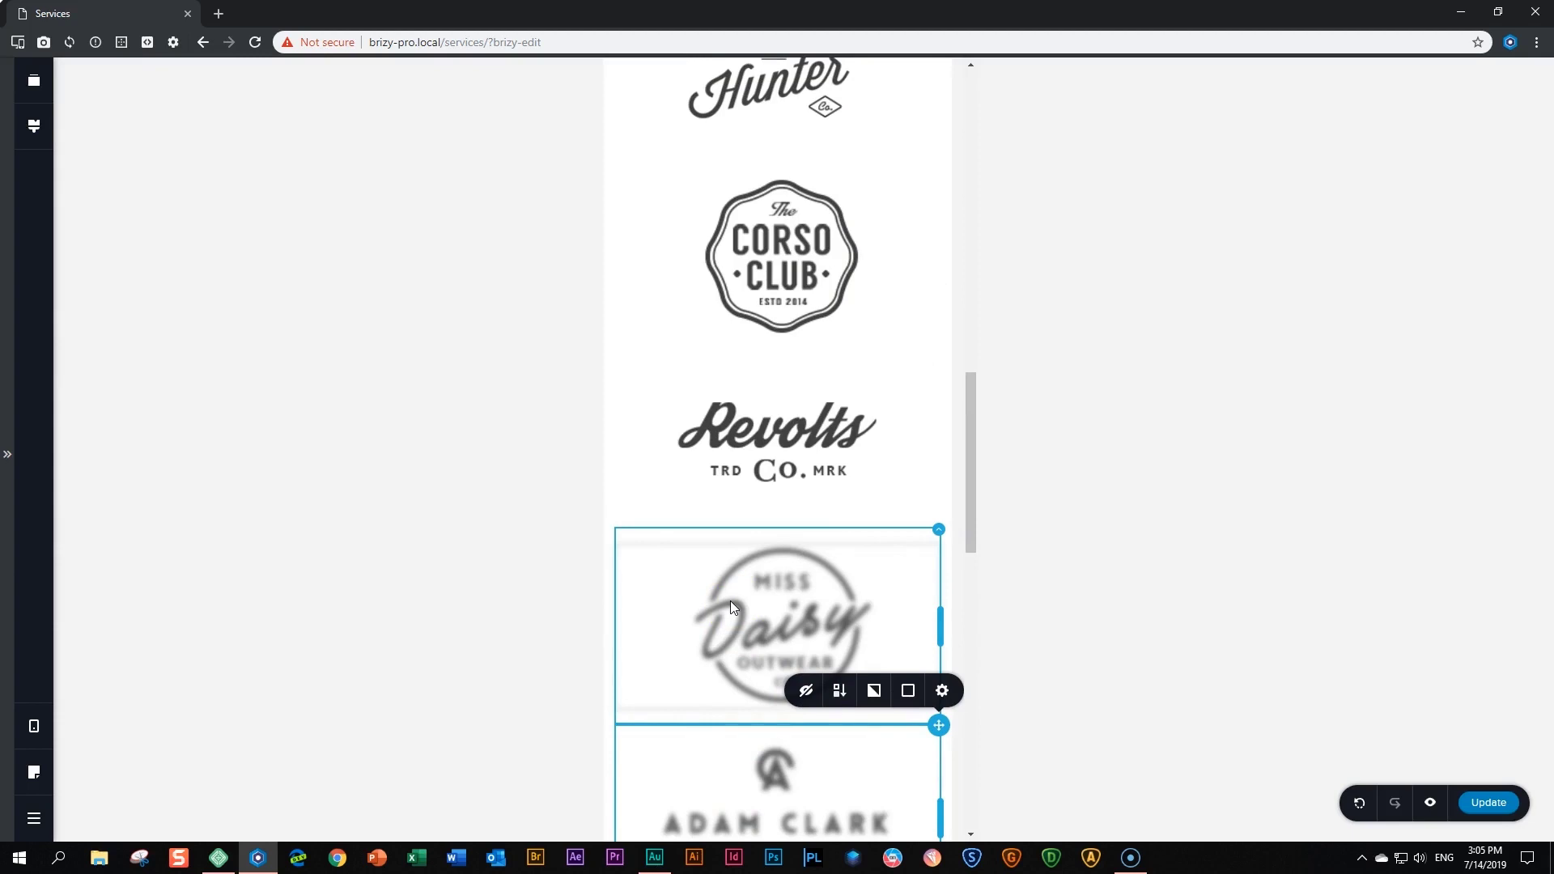
Check the hidden items in mobile view, then switch the editor to the tablet layout
scroll(730, 601, "up", 12)
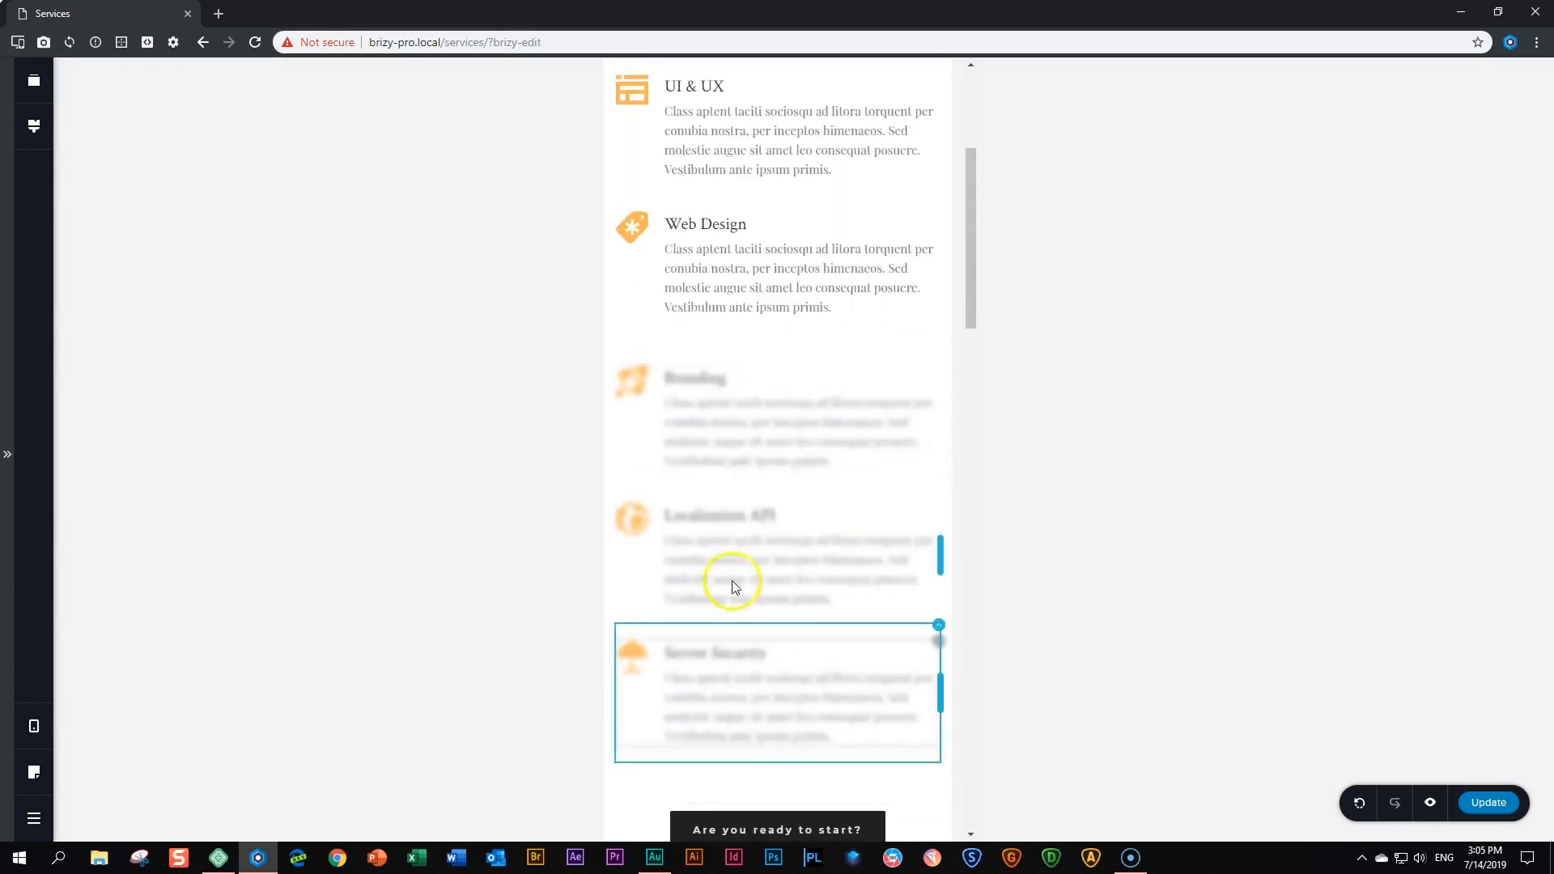
scroll(784, 653, "down", 6)
scroll(781, 670, "down", 8)
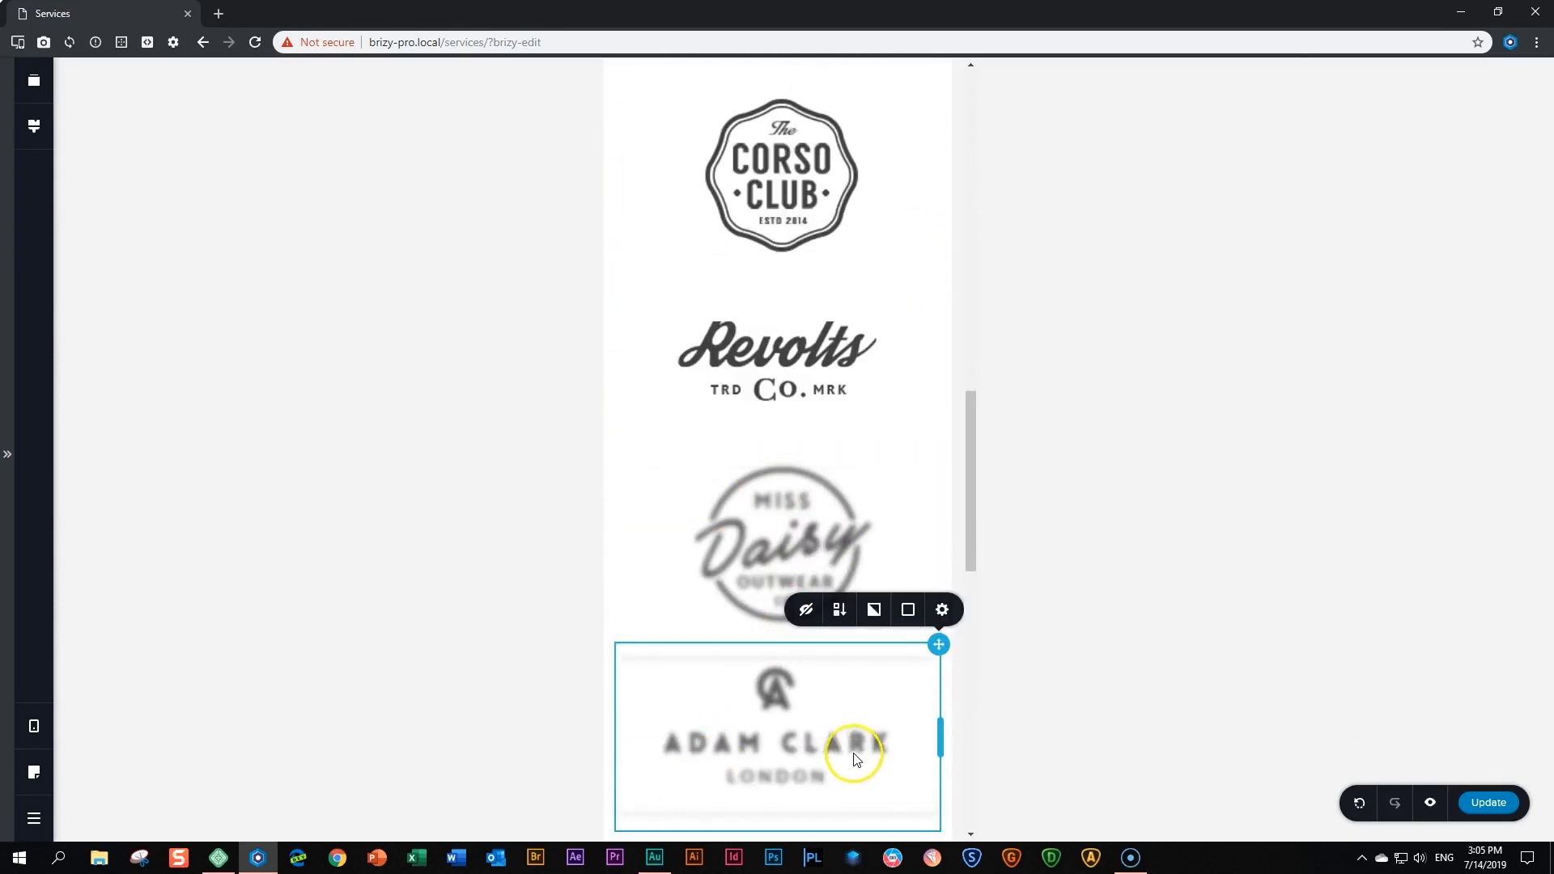
left_click(34, 726)
left_click(95, 707)
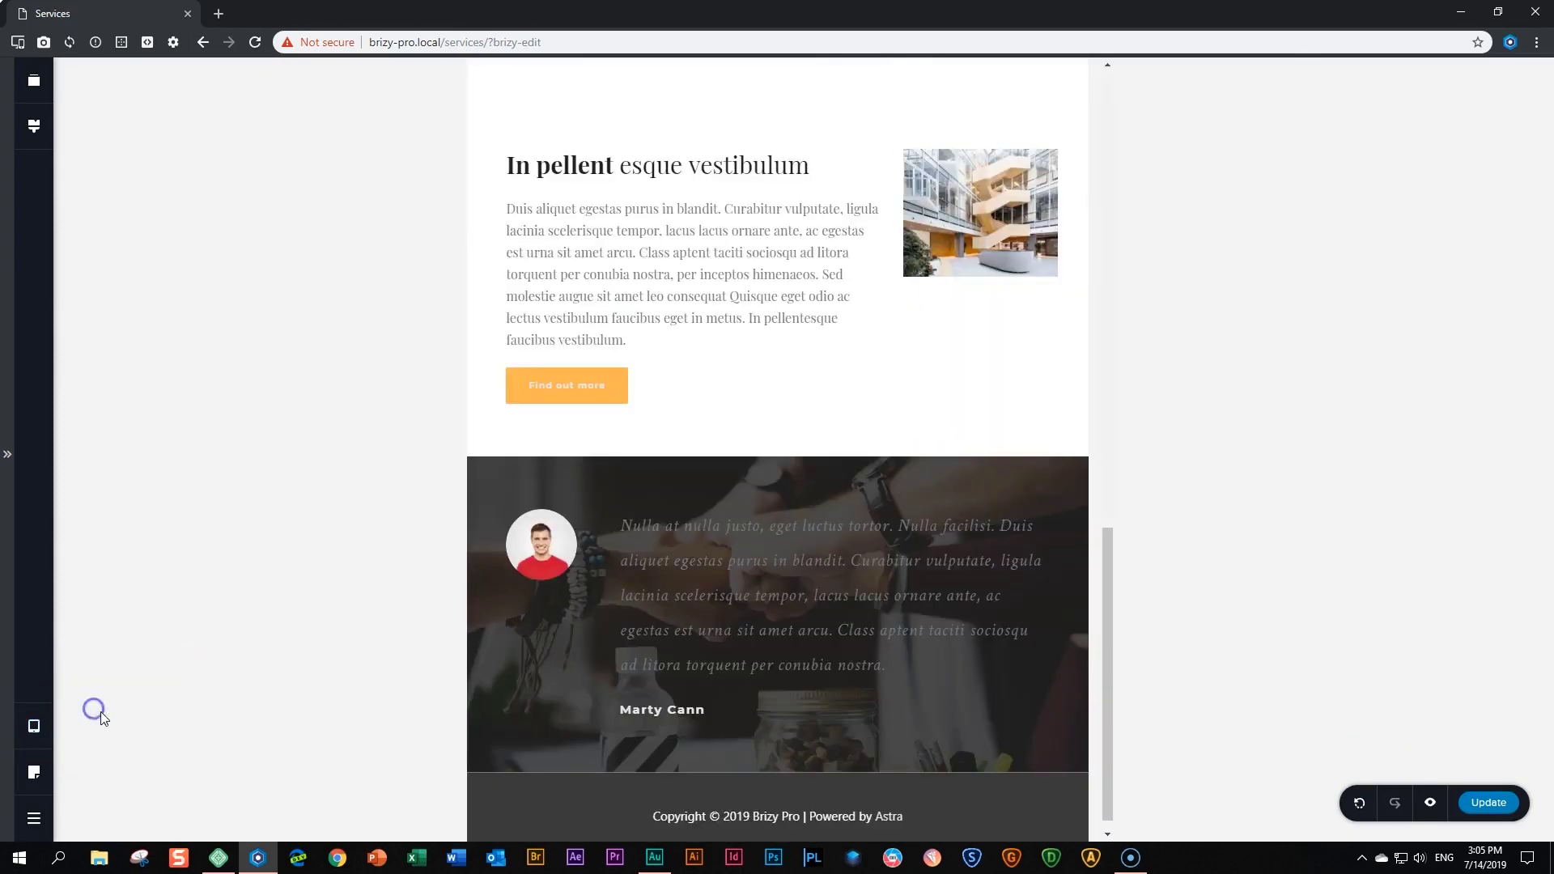
scroll(618, 658, "up", 11)
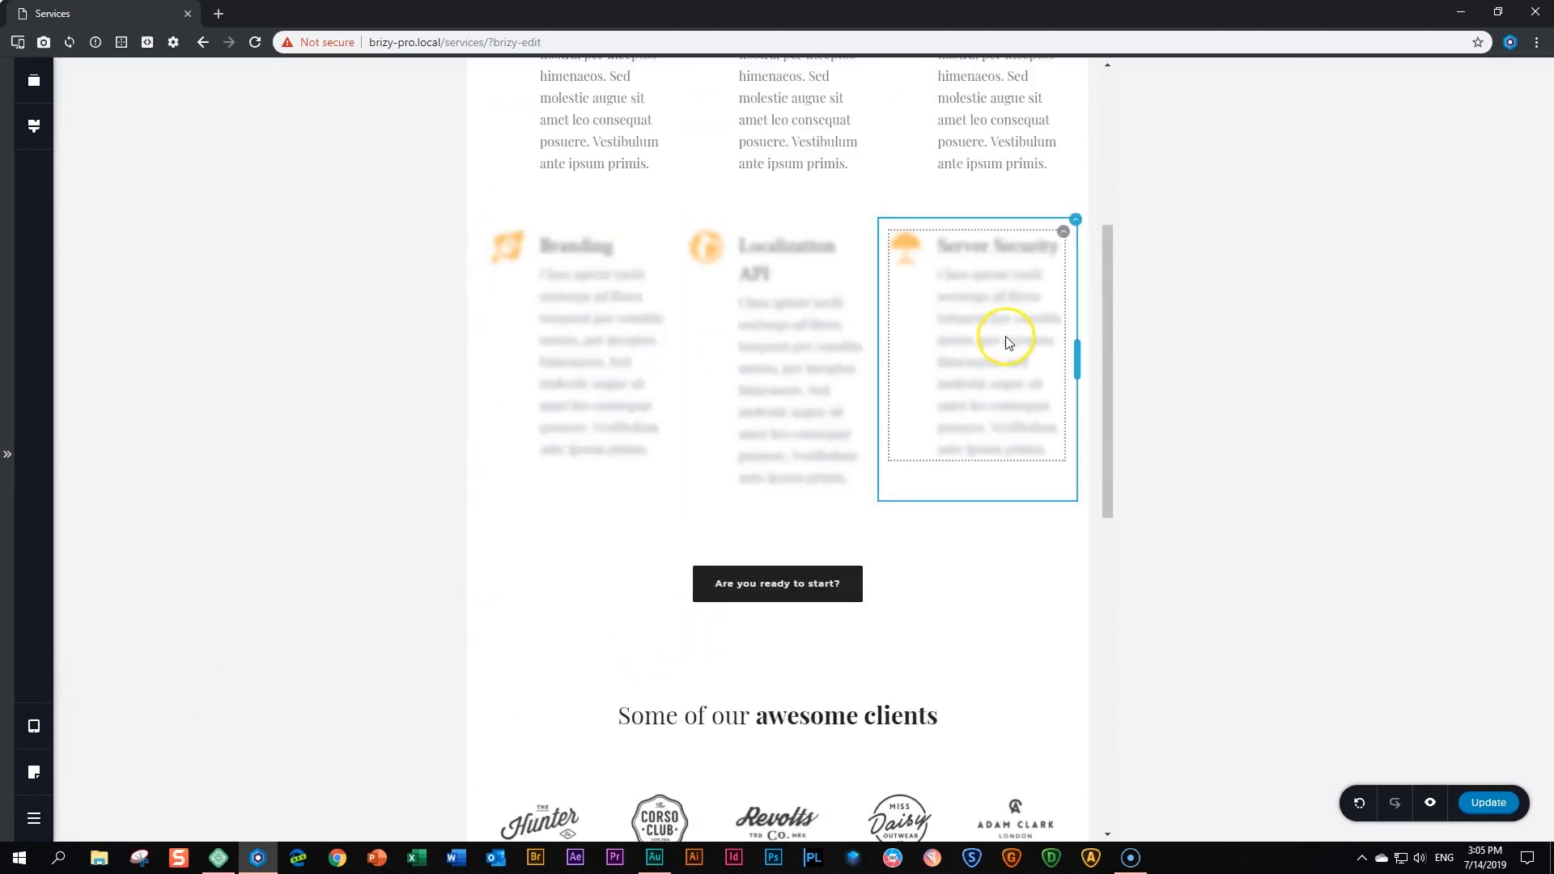
Switch back to the desktop layout and save the page with Update
left_click(33, 726)
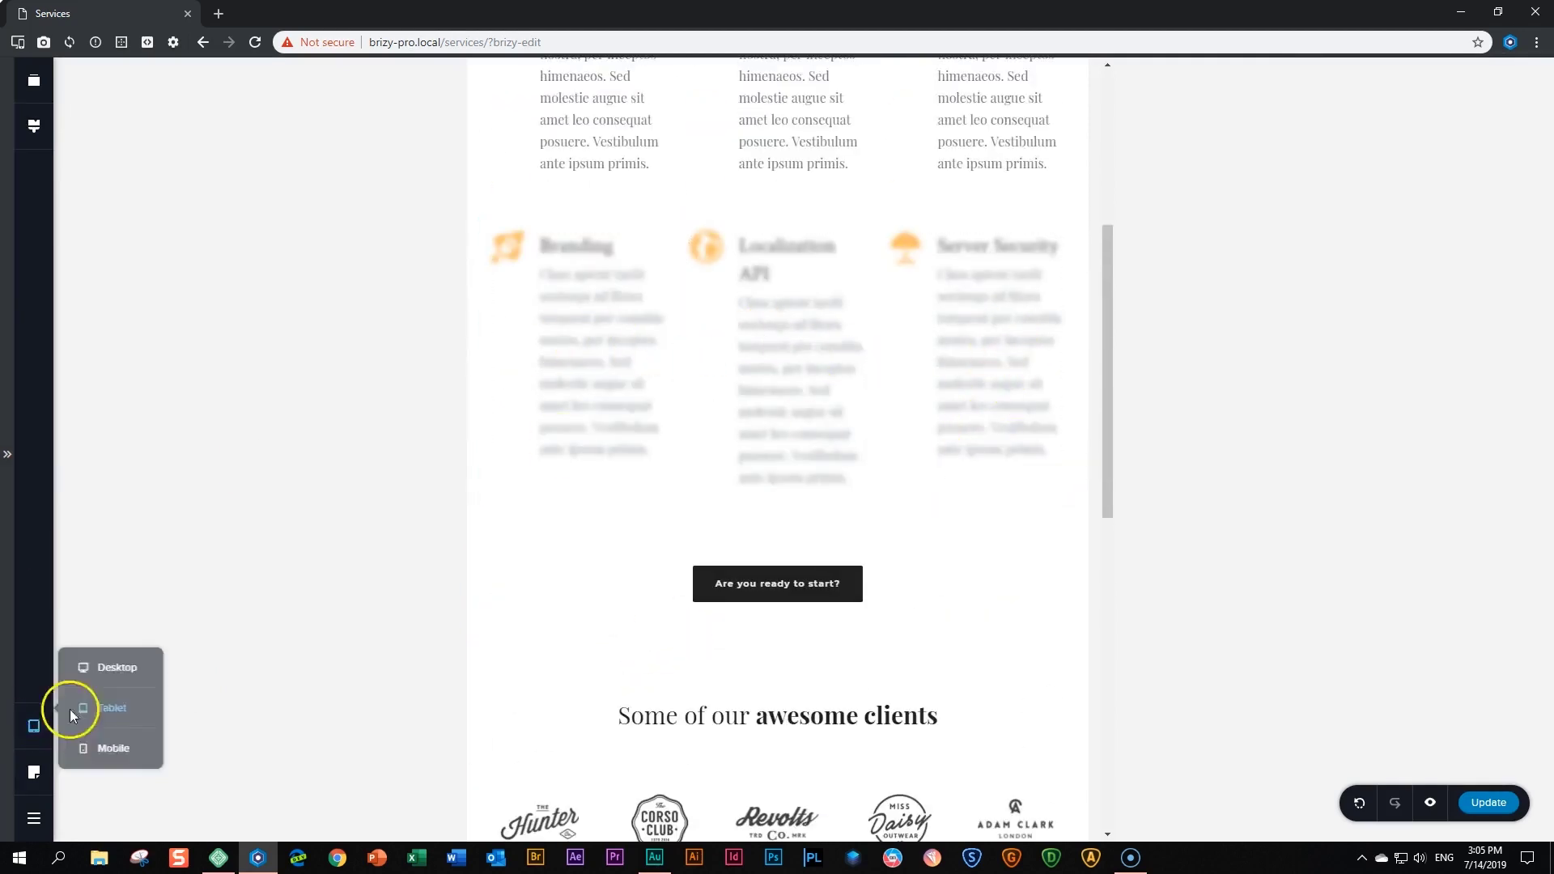
left_click(102, 669)
left_click(1483, 819)
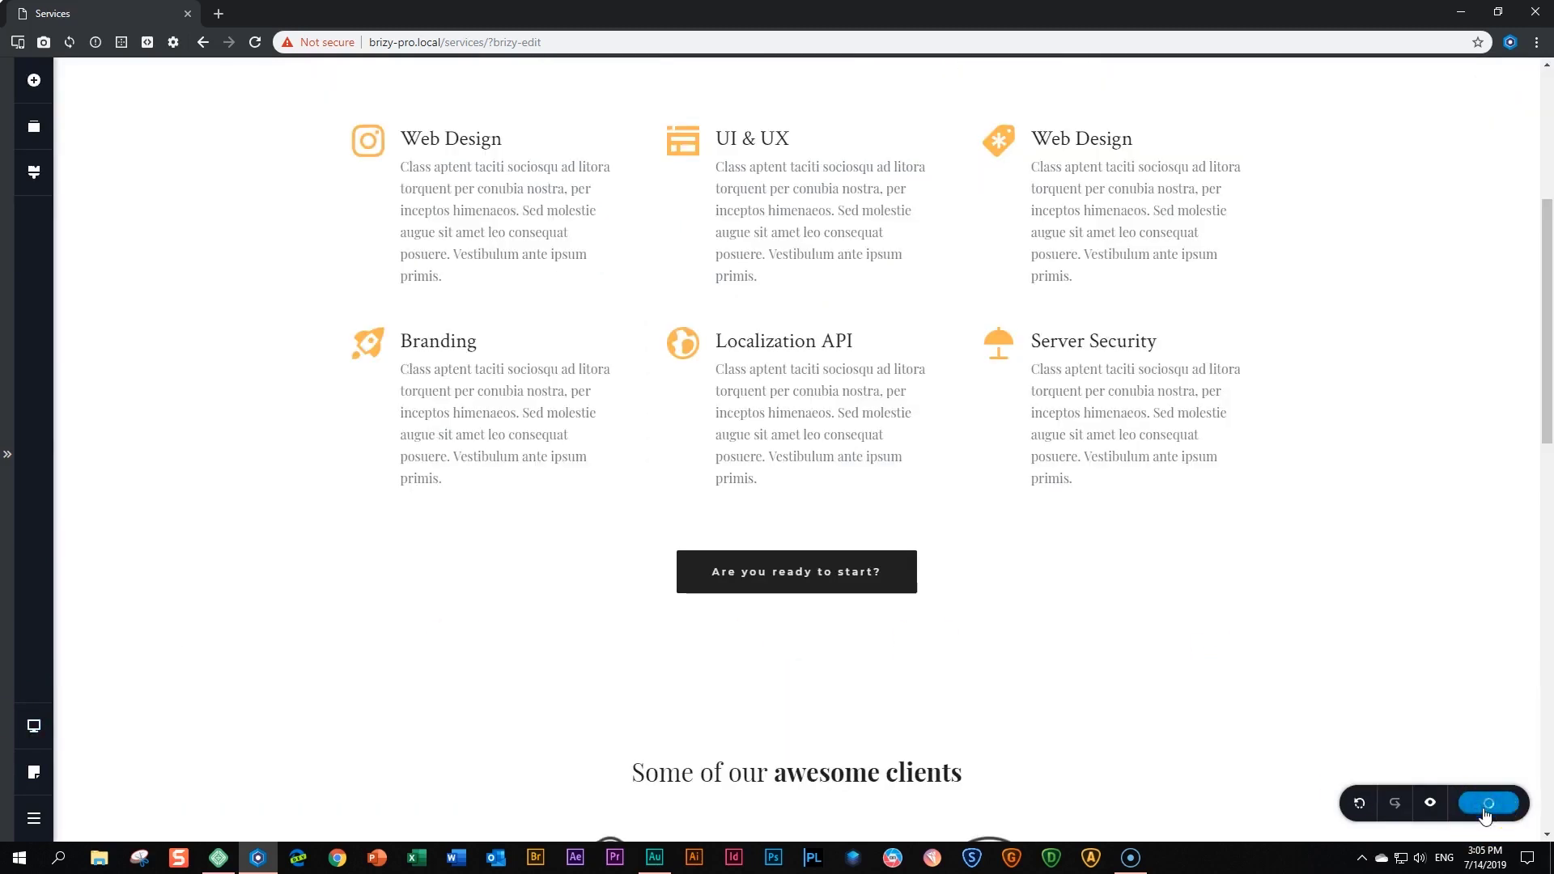
left_click(318, 515)
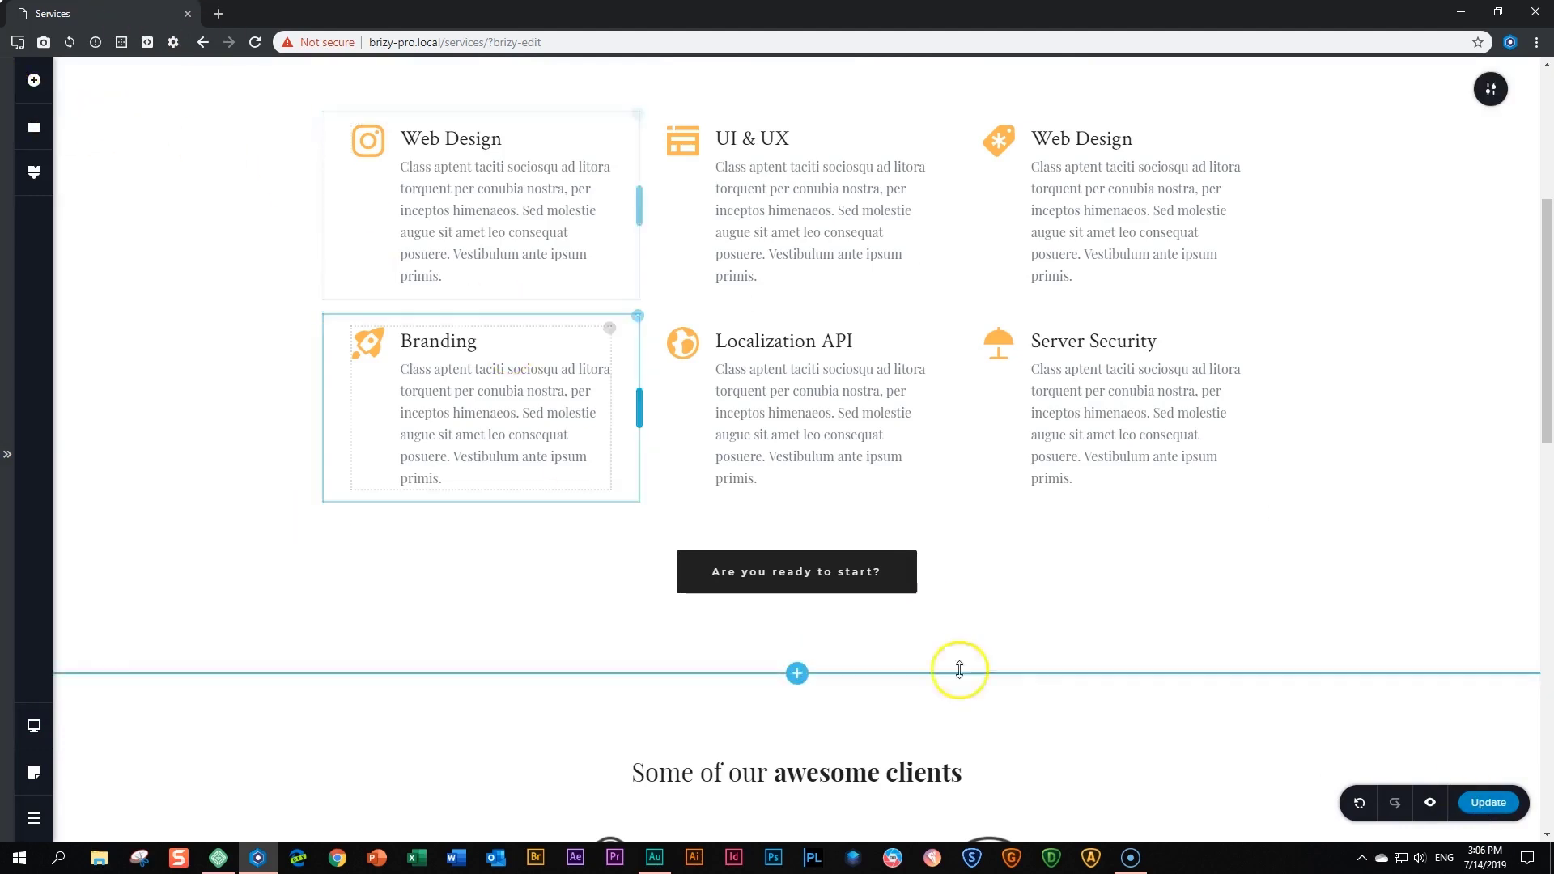
Open the live preview and show it on a simulated iMac Retina 27" at 2560×1440
left_click(1431, 804)
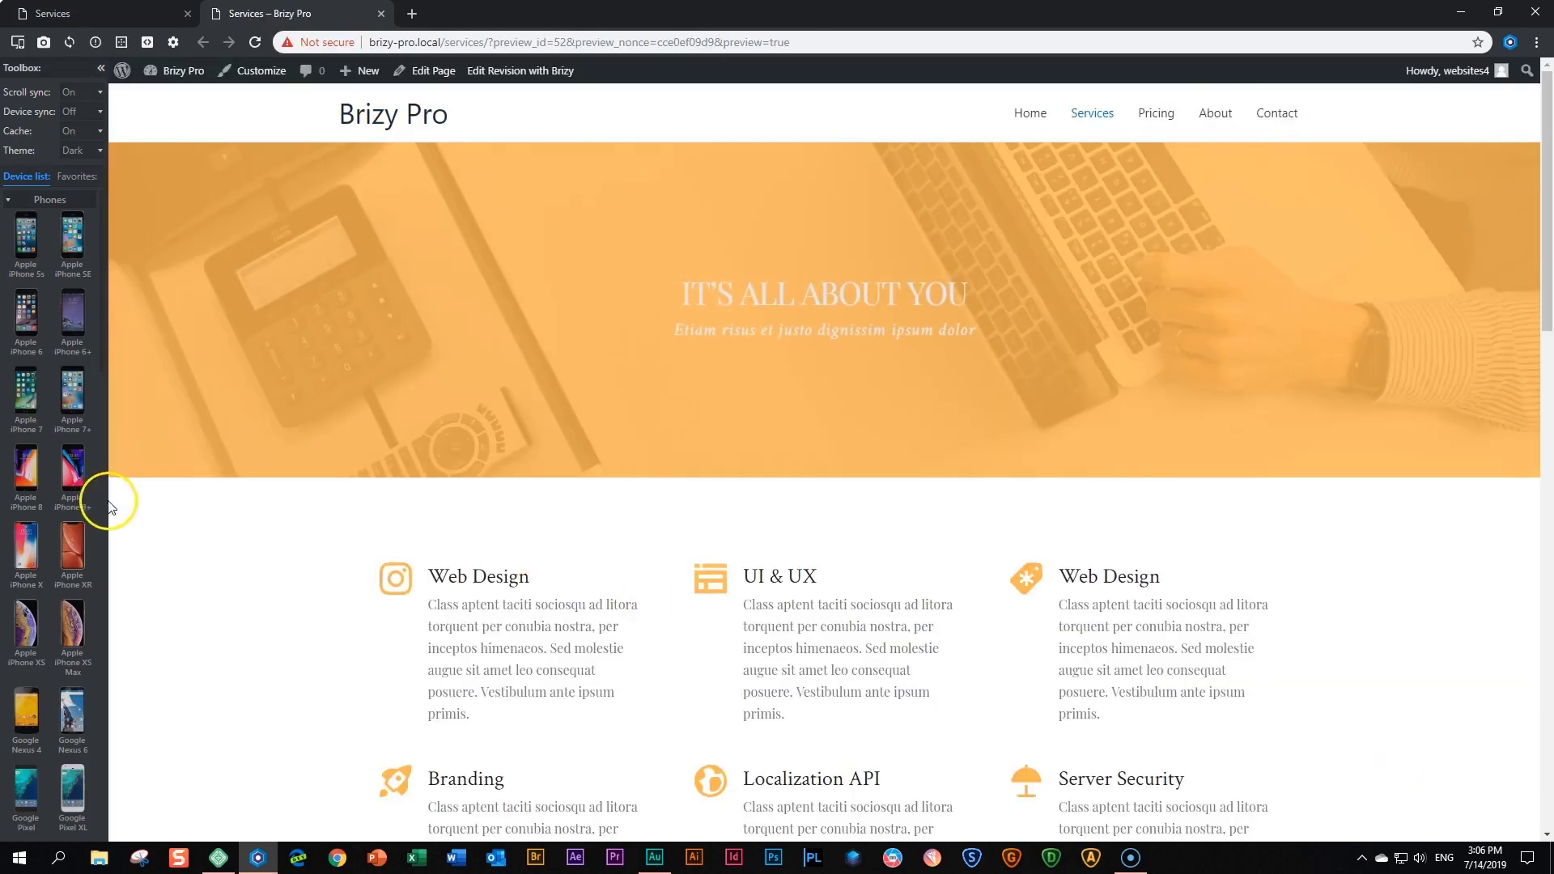
scroll(37, 469, "down", 10)
scroll(37, 478, "down", 10)
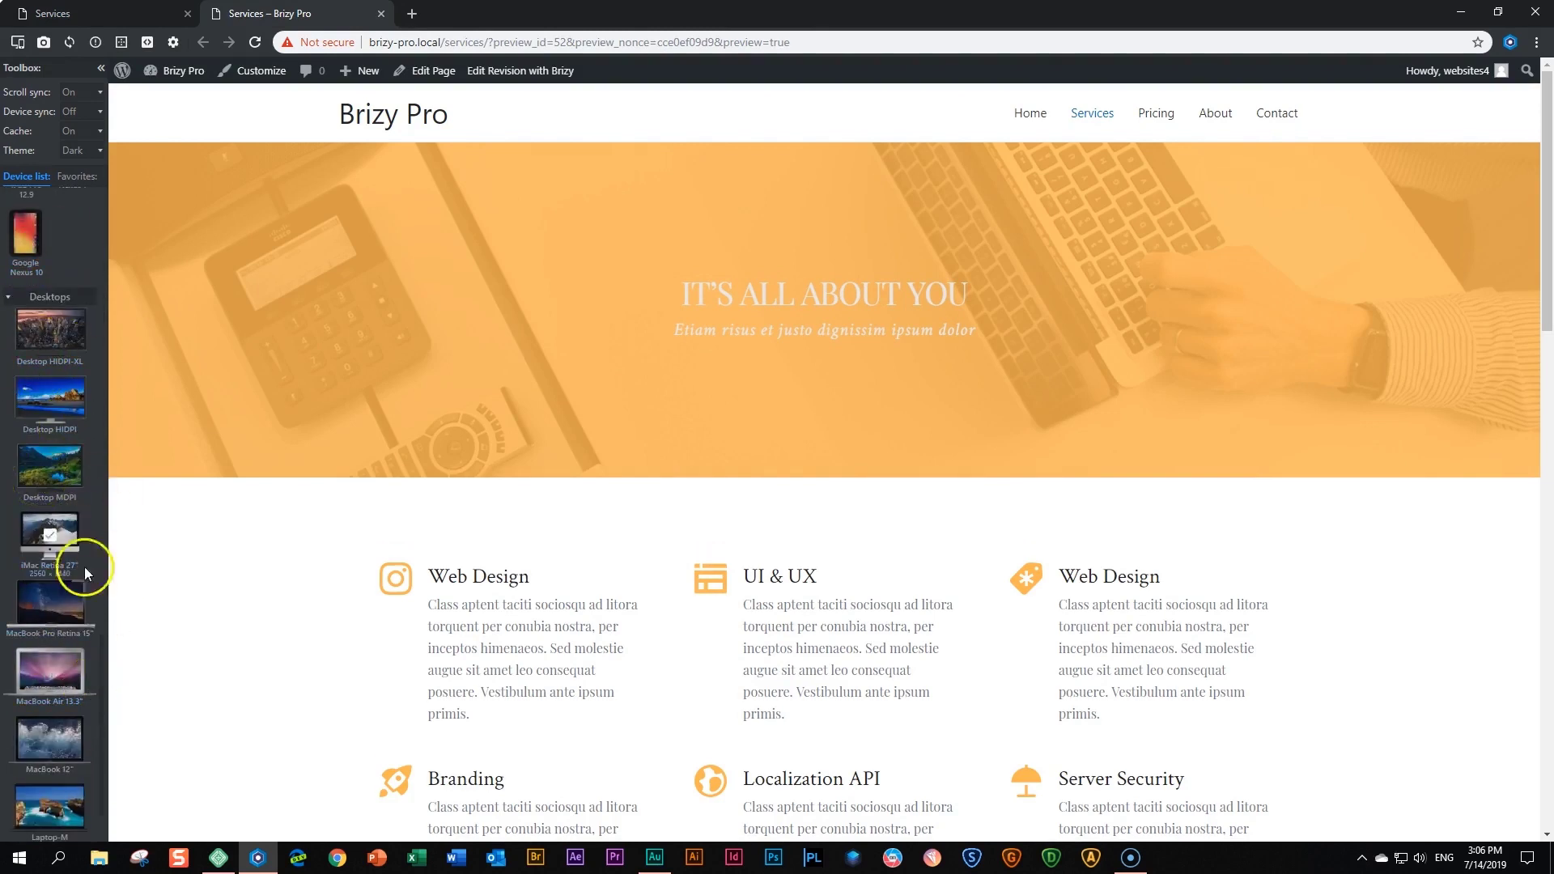
left_click(68, 538)
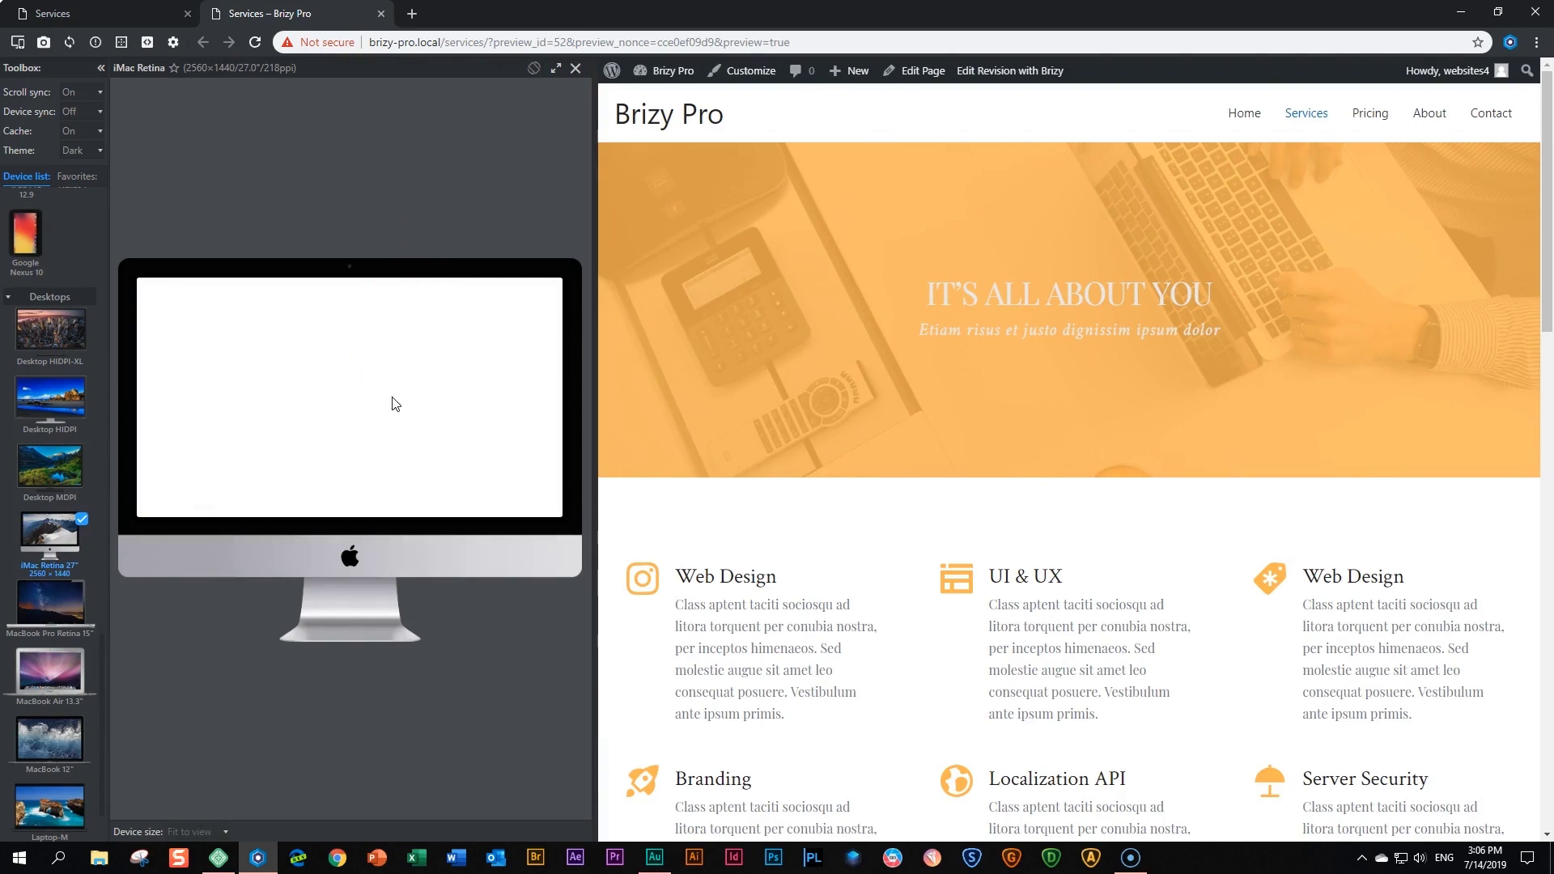
scroll(502, 421, "down", 5)
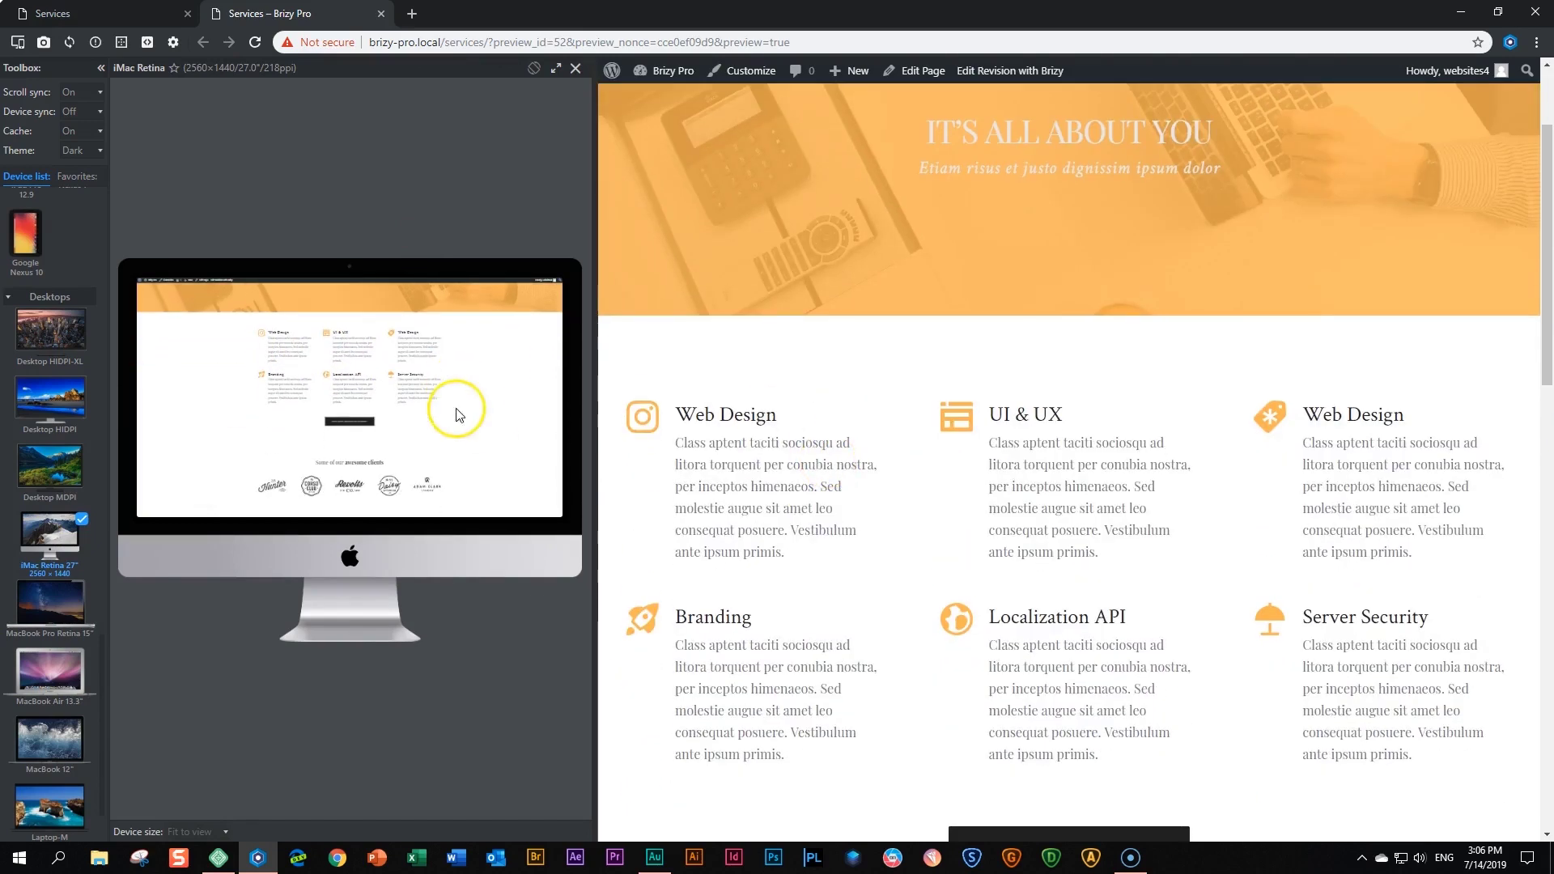
scroll(947, 466, "down", 10)
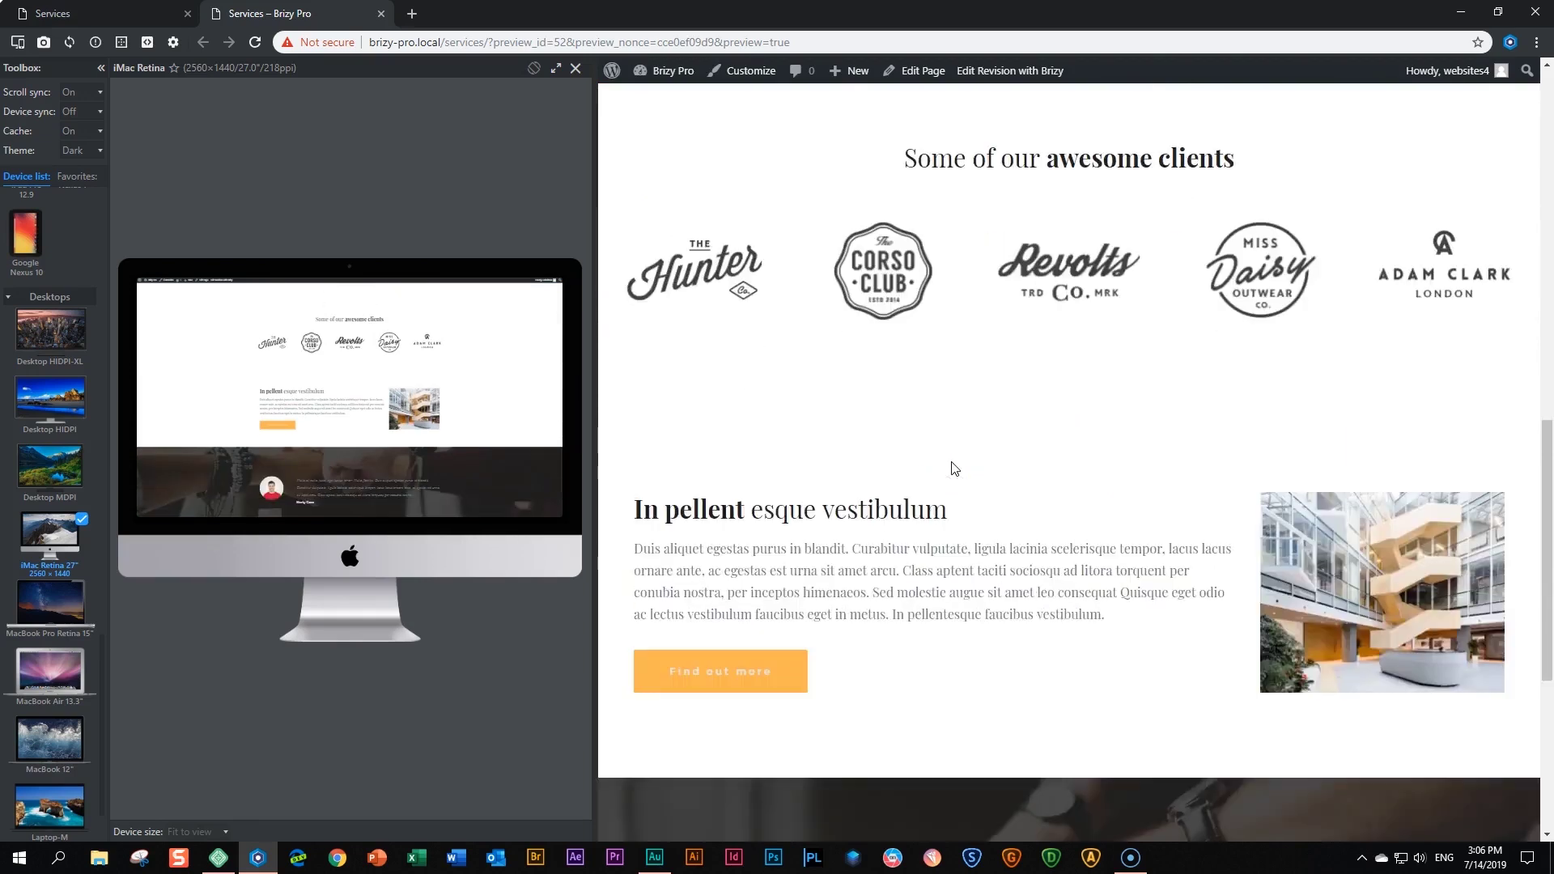
scroll(951, 467, "down", 5)
scroll(949, 465, "up", 10)
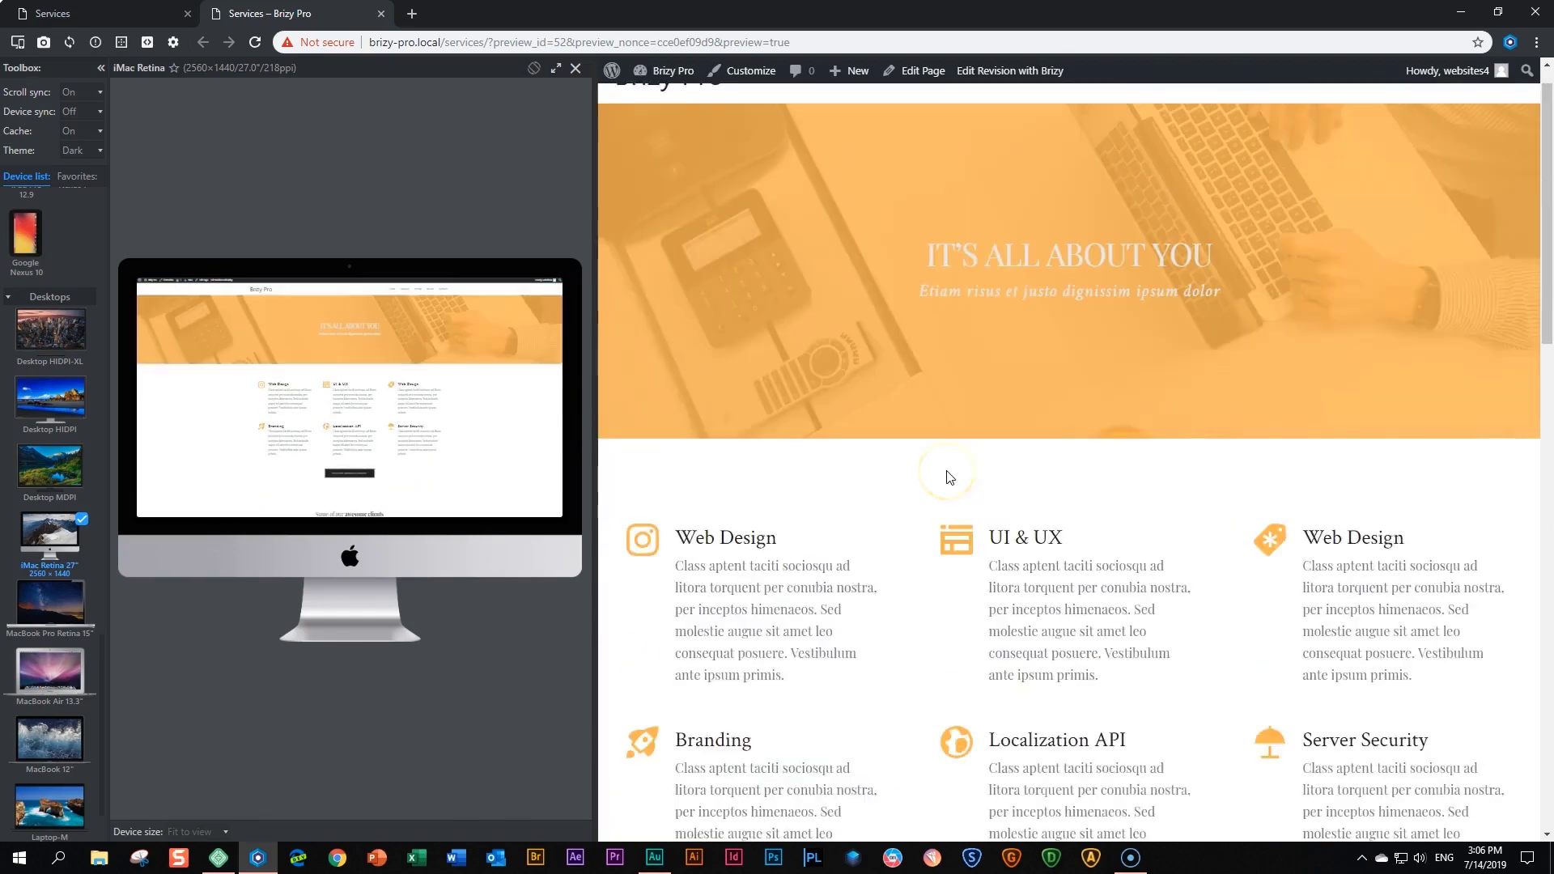
Switch the simulator to an Apple iPad (768×1024) and scroll to confirm only three services show
scroll(949, 477, "up", 2)
scroll(107, 452, "up", 4)
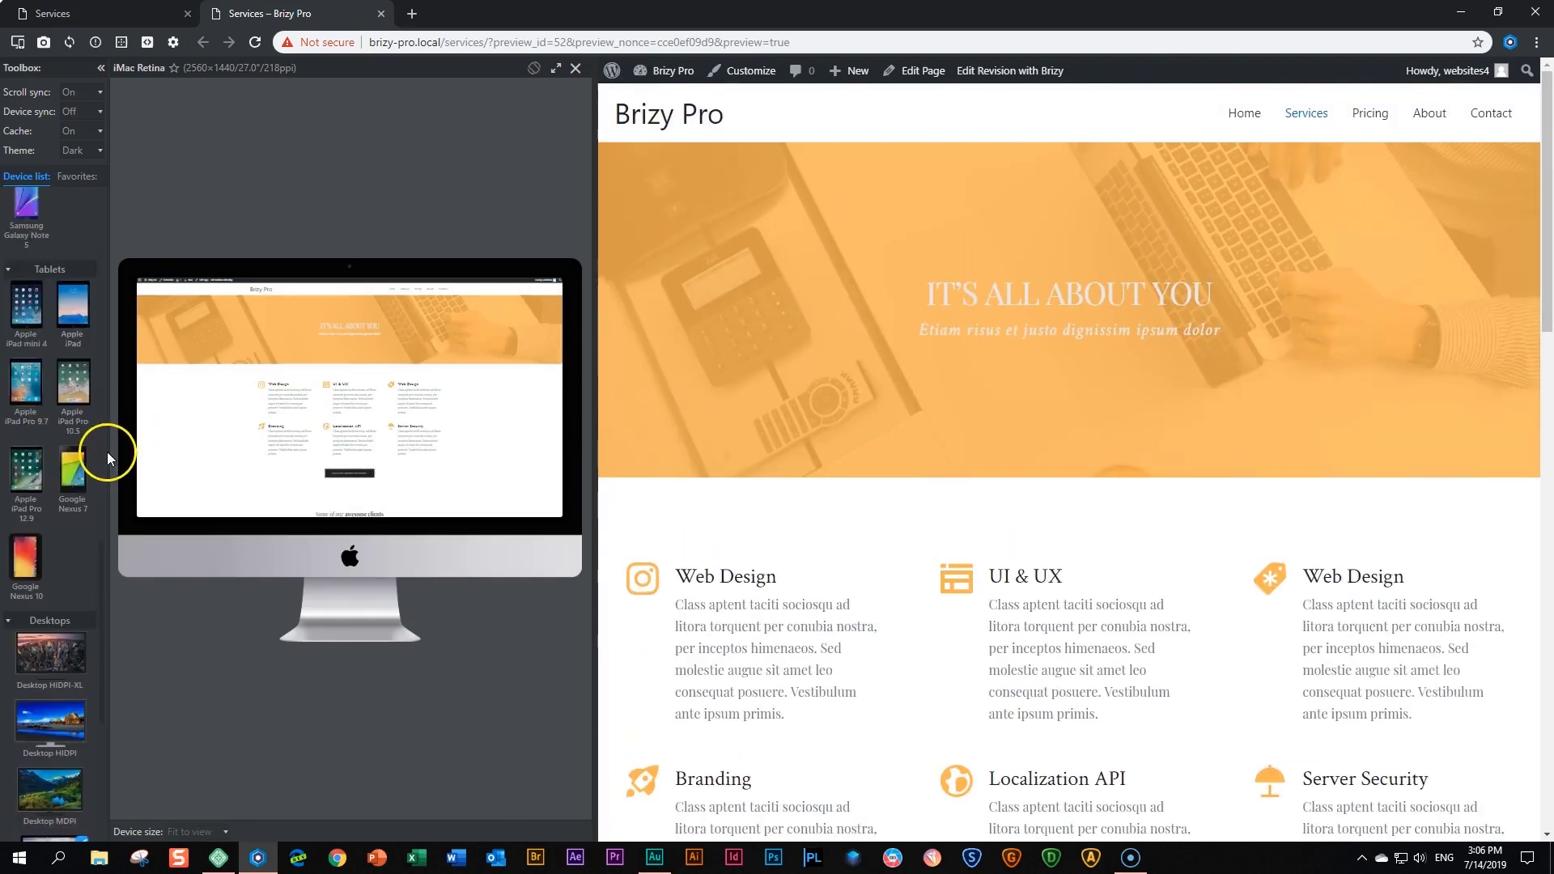
left_click(80, 311)
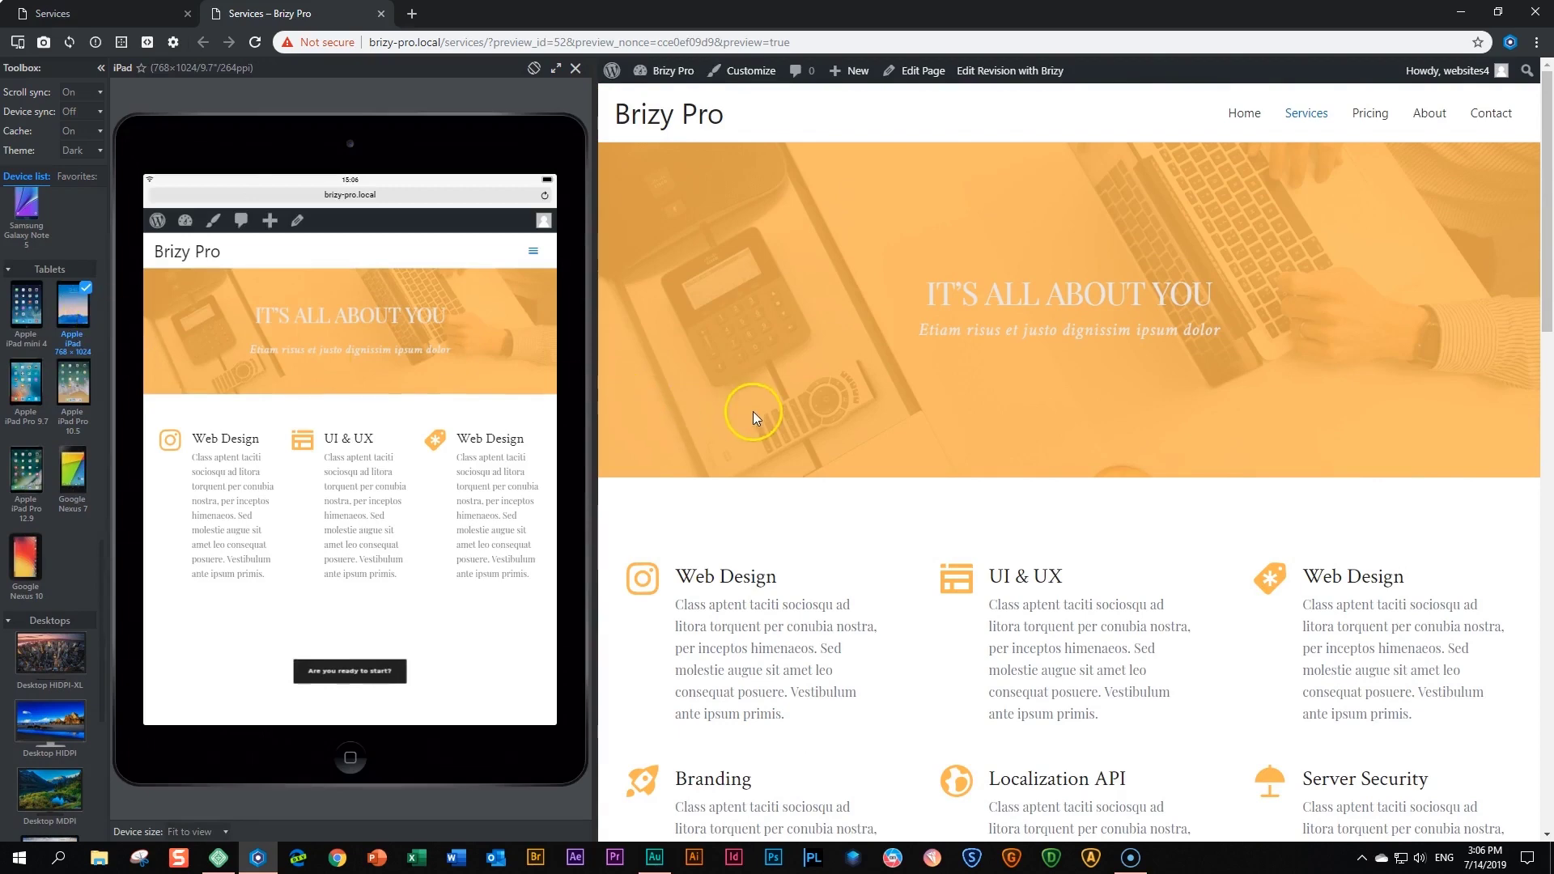
scroll(753, 417, "down", 3)
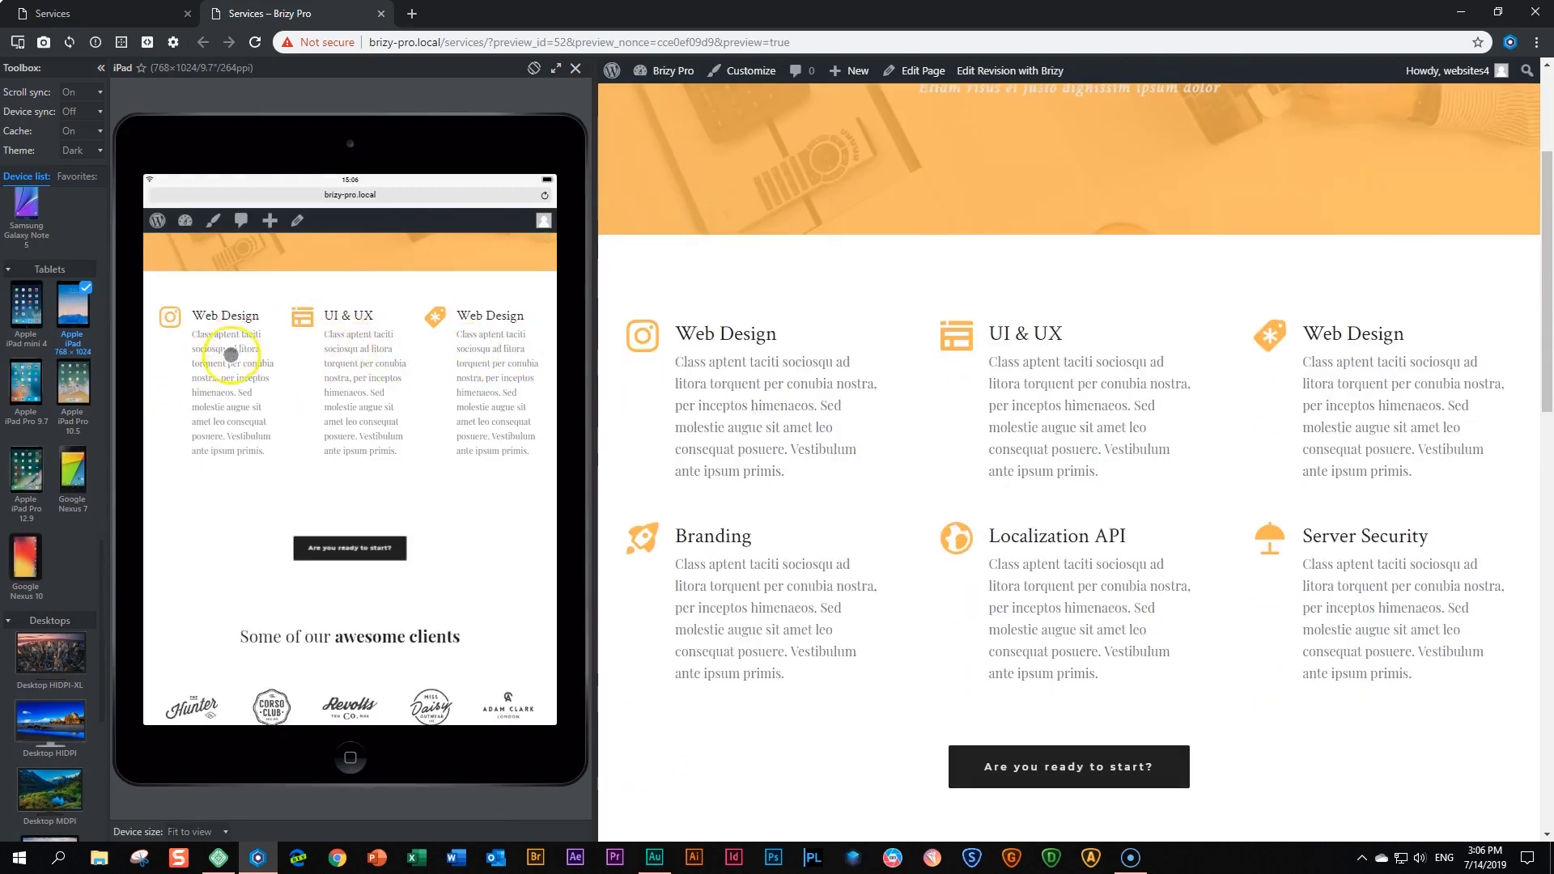
scroll(888, 580, "down", 1)
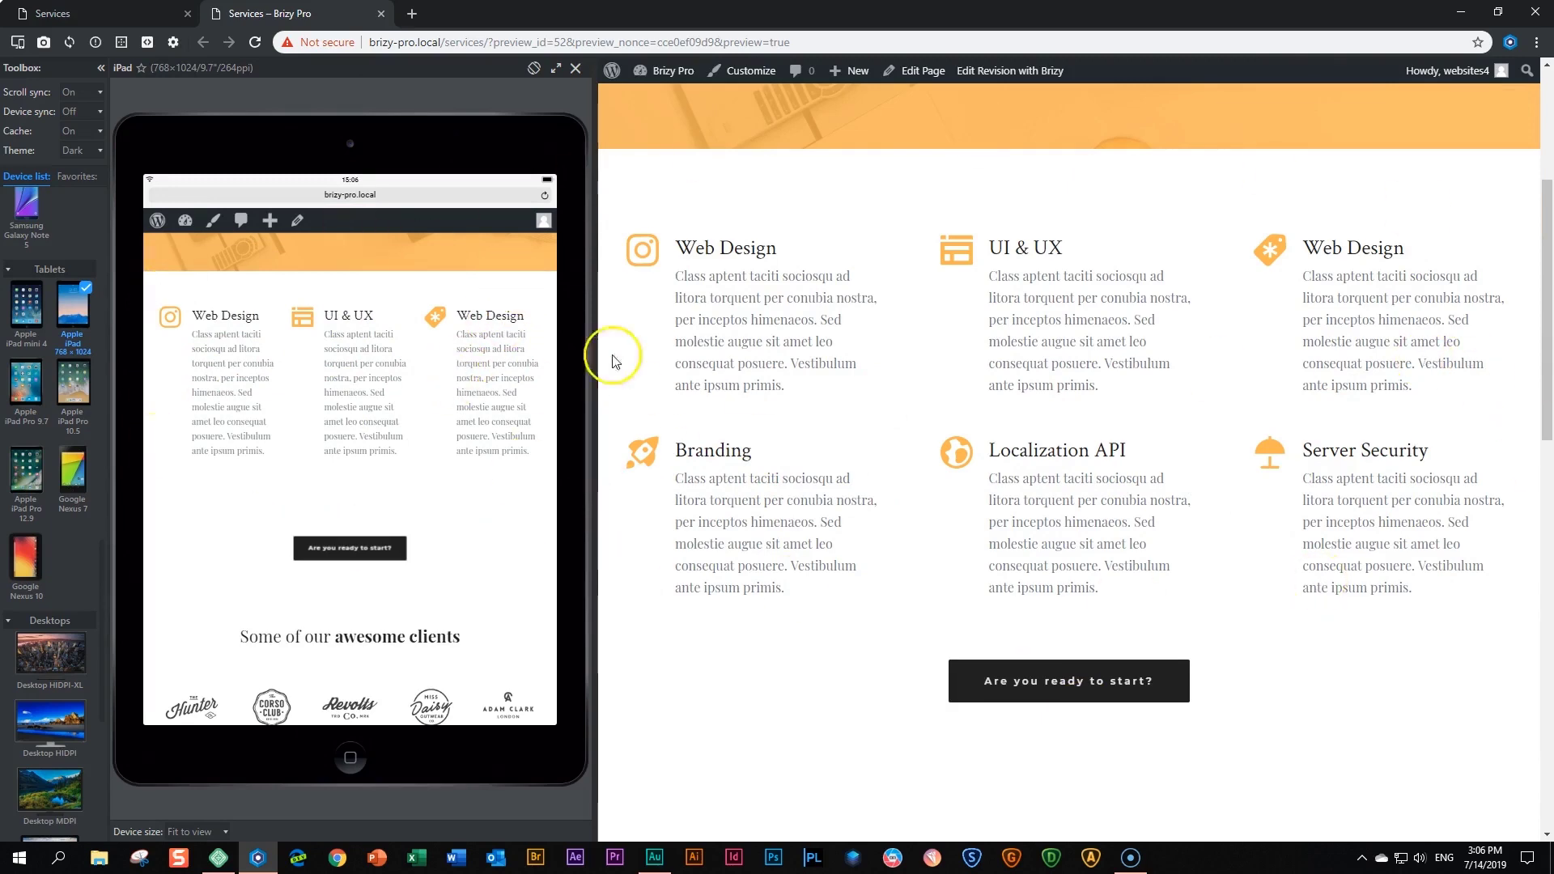
scroll(412, 445, "down", 3)
scroll(413, 454, "down", 5)
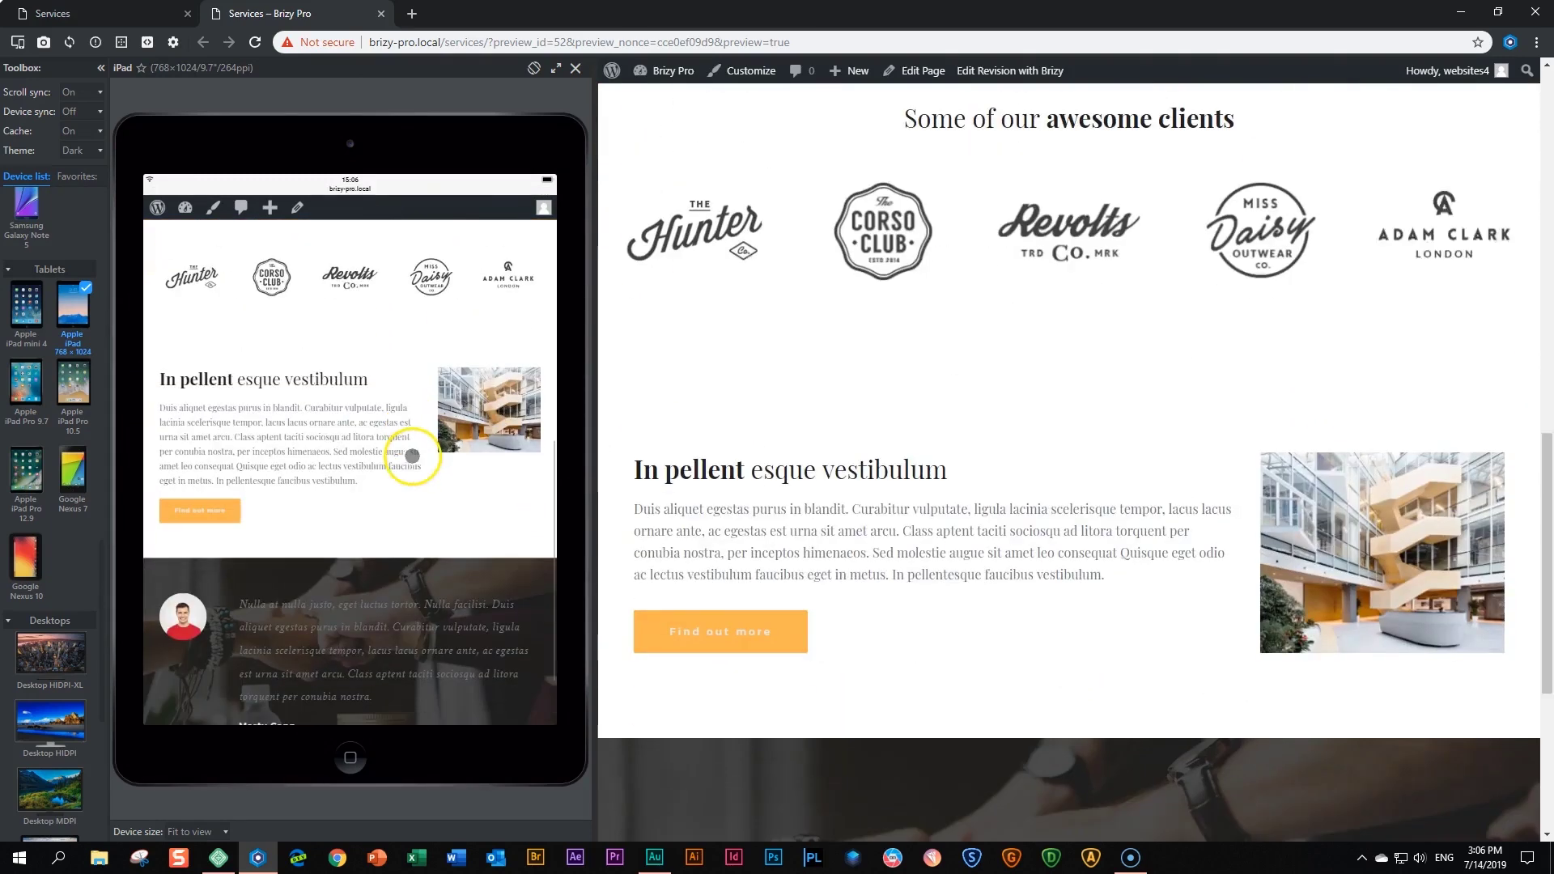
scroll(411, 457, "up", 10)
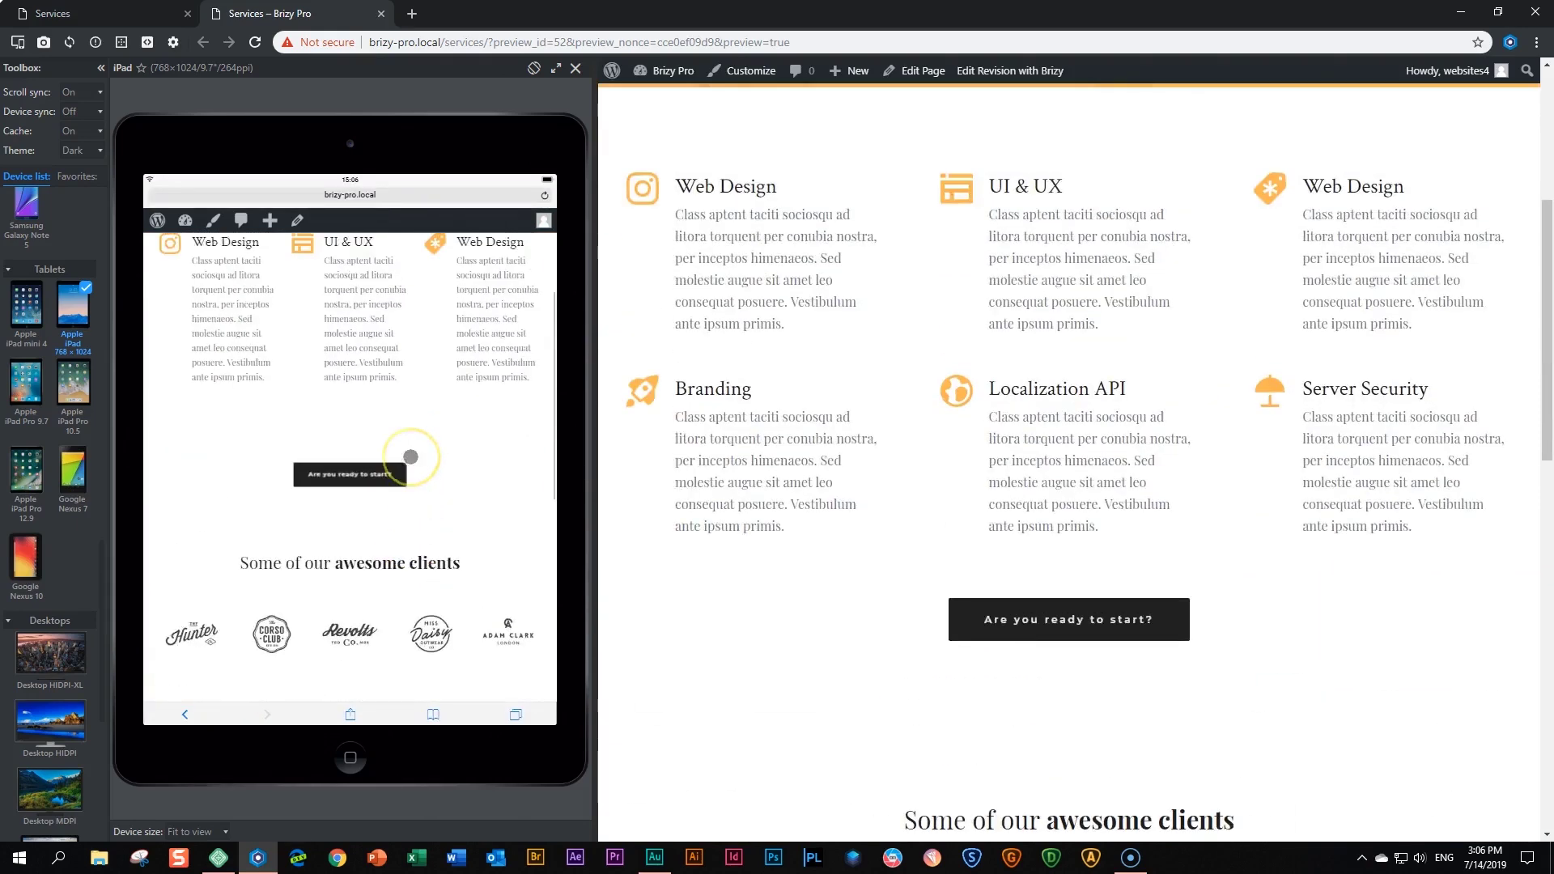
Preview the Services page on a OnePlus 5T and scroll down to the Hunter, Corso Club and Revolts logos
scroll(49, 378, "up", 5)
scroll(49, 378, "up", 3)
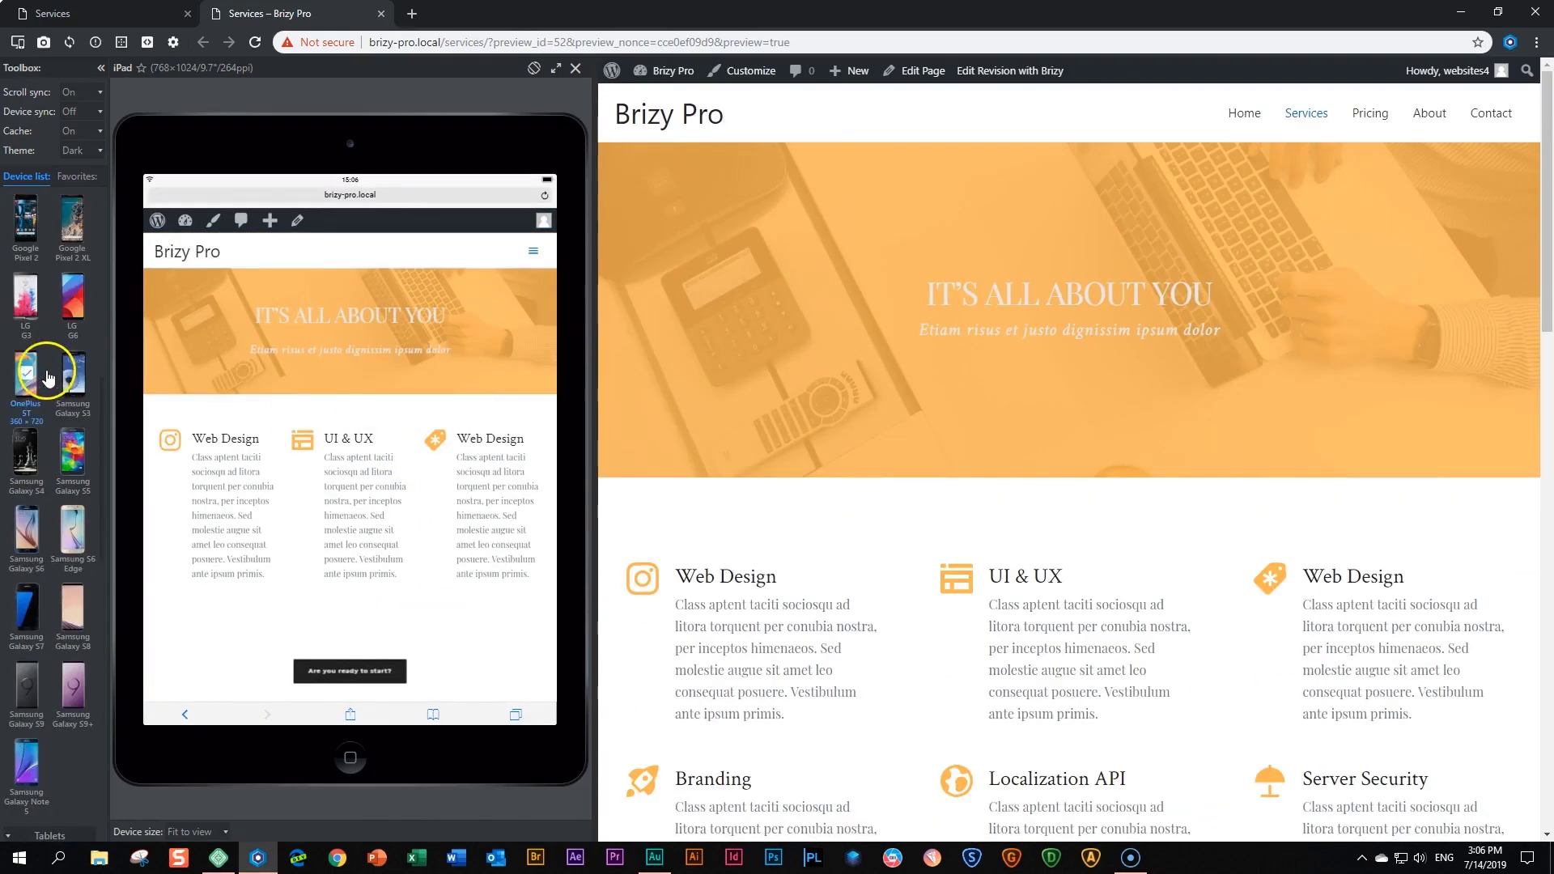
left_click(29, 378)
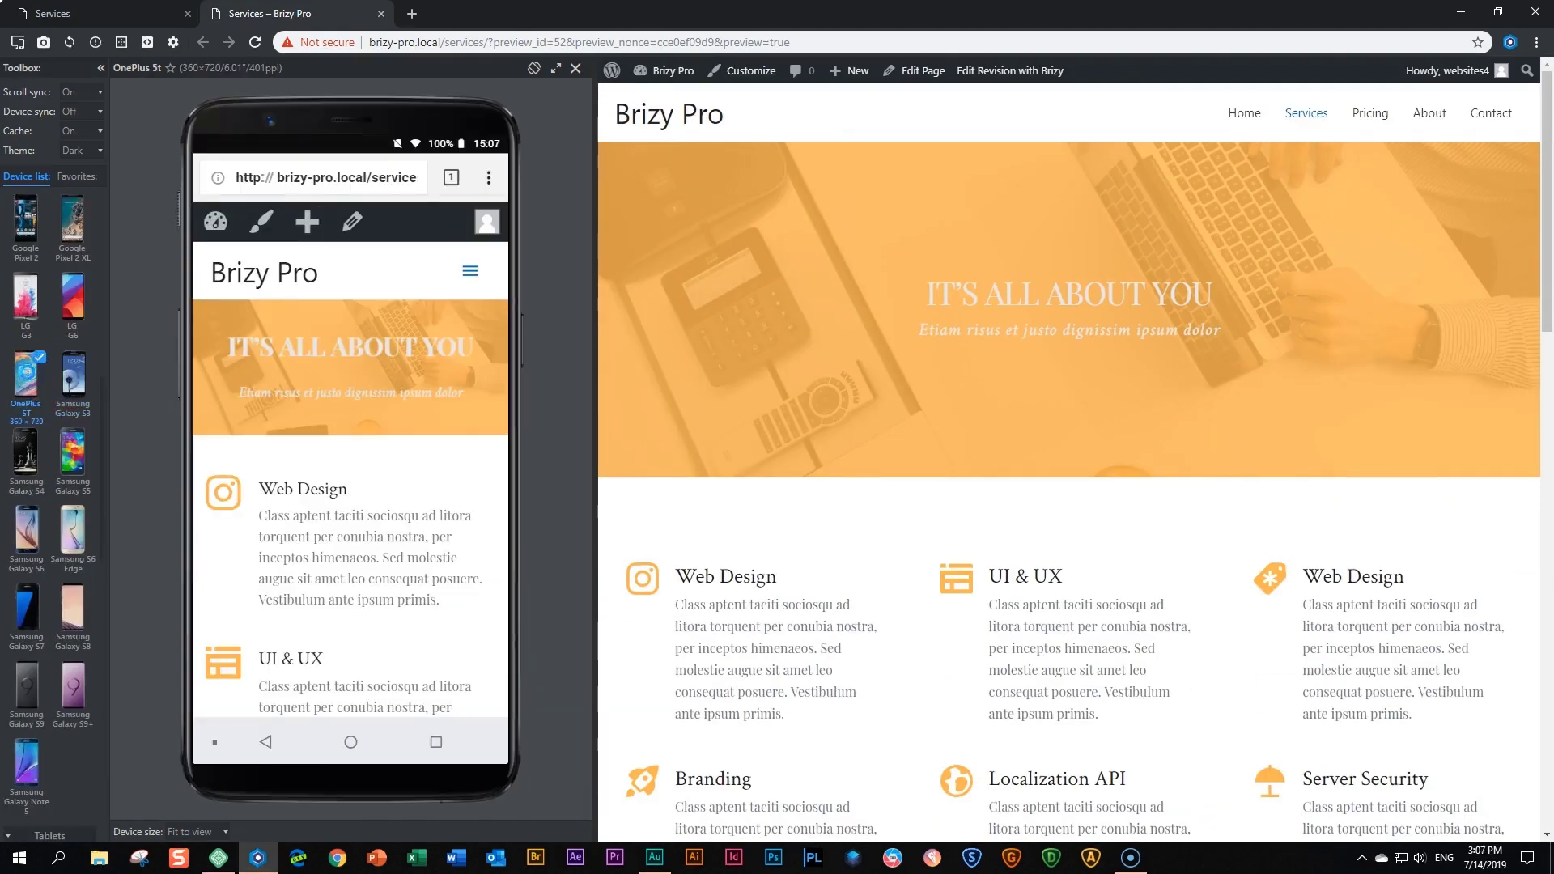
scroll(418, 398, "down", 5)
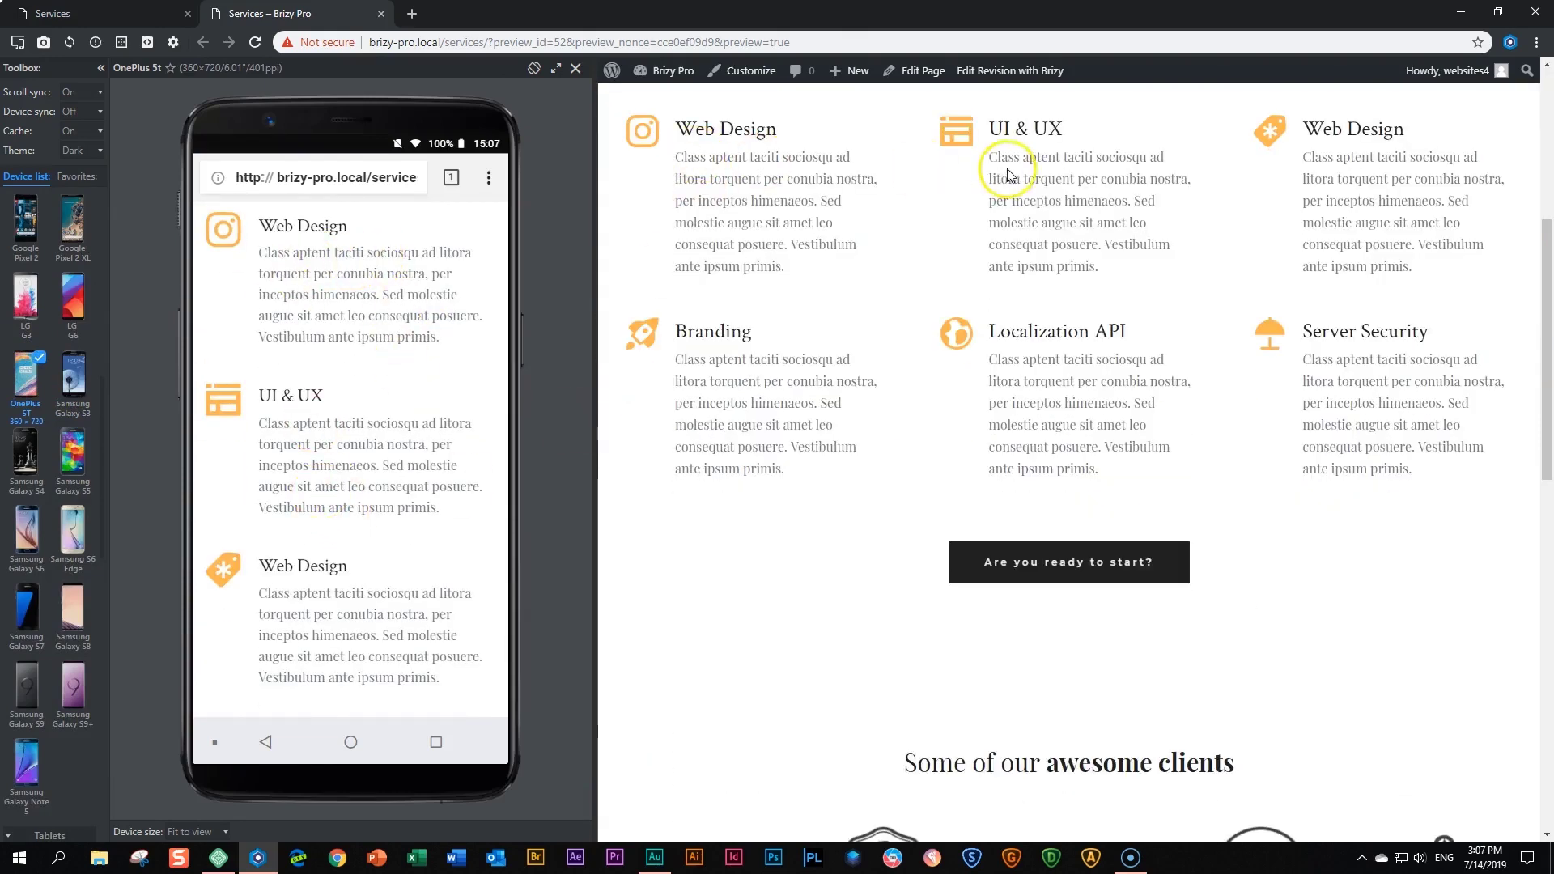
scroll(392, 405, "down", 3)
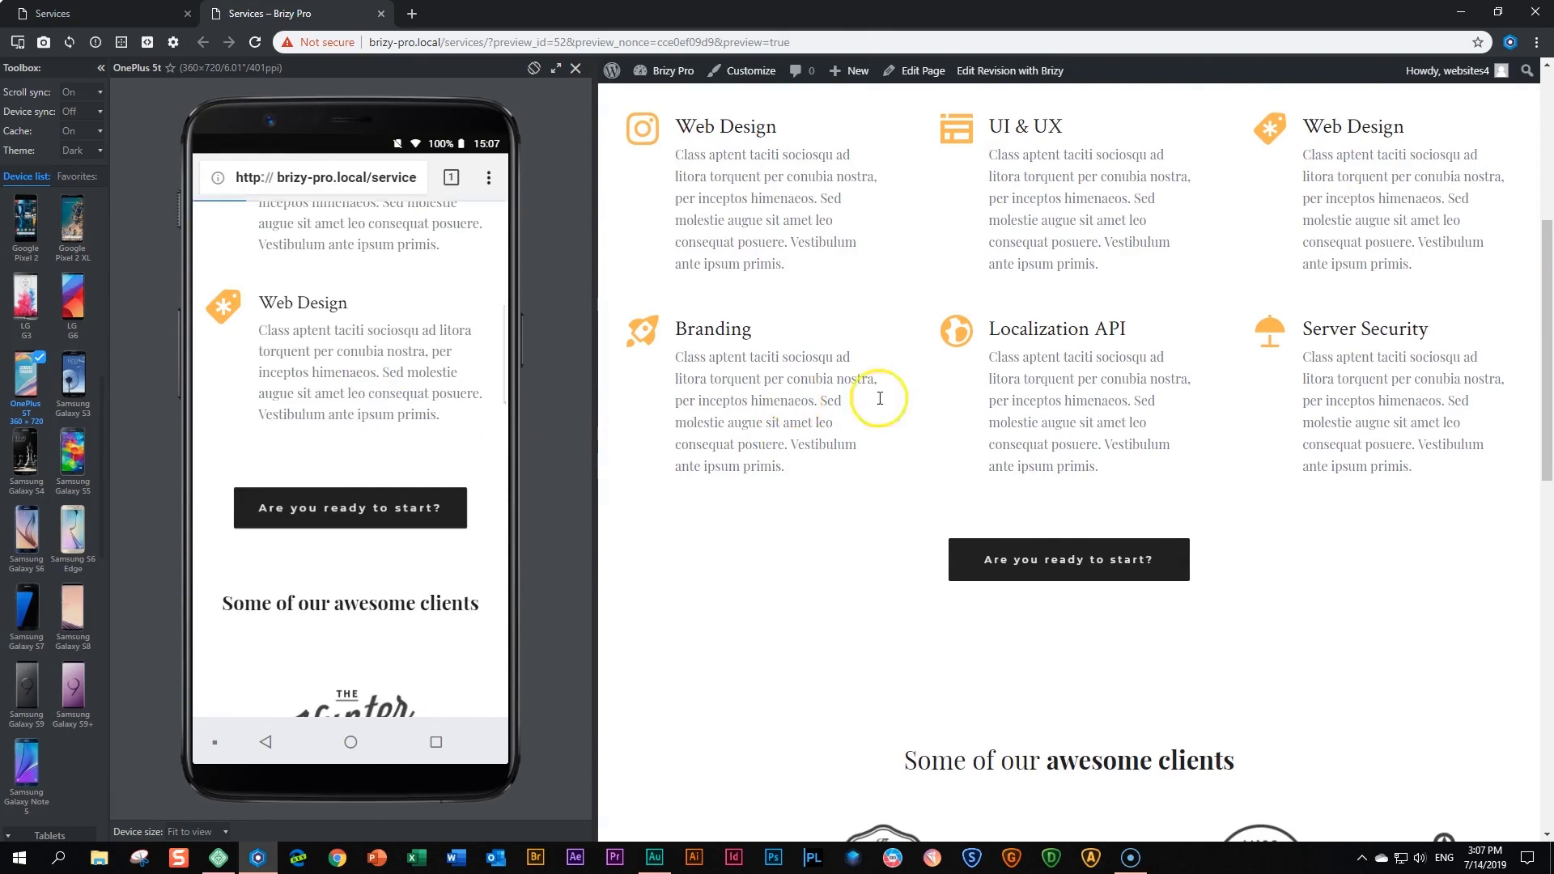
scroll(366, 382, "down", 5)
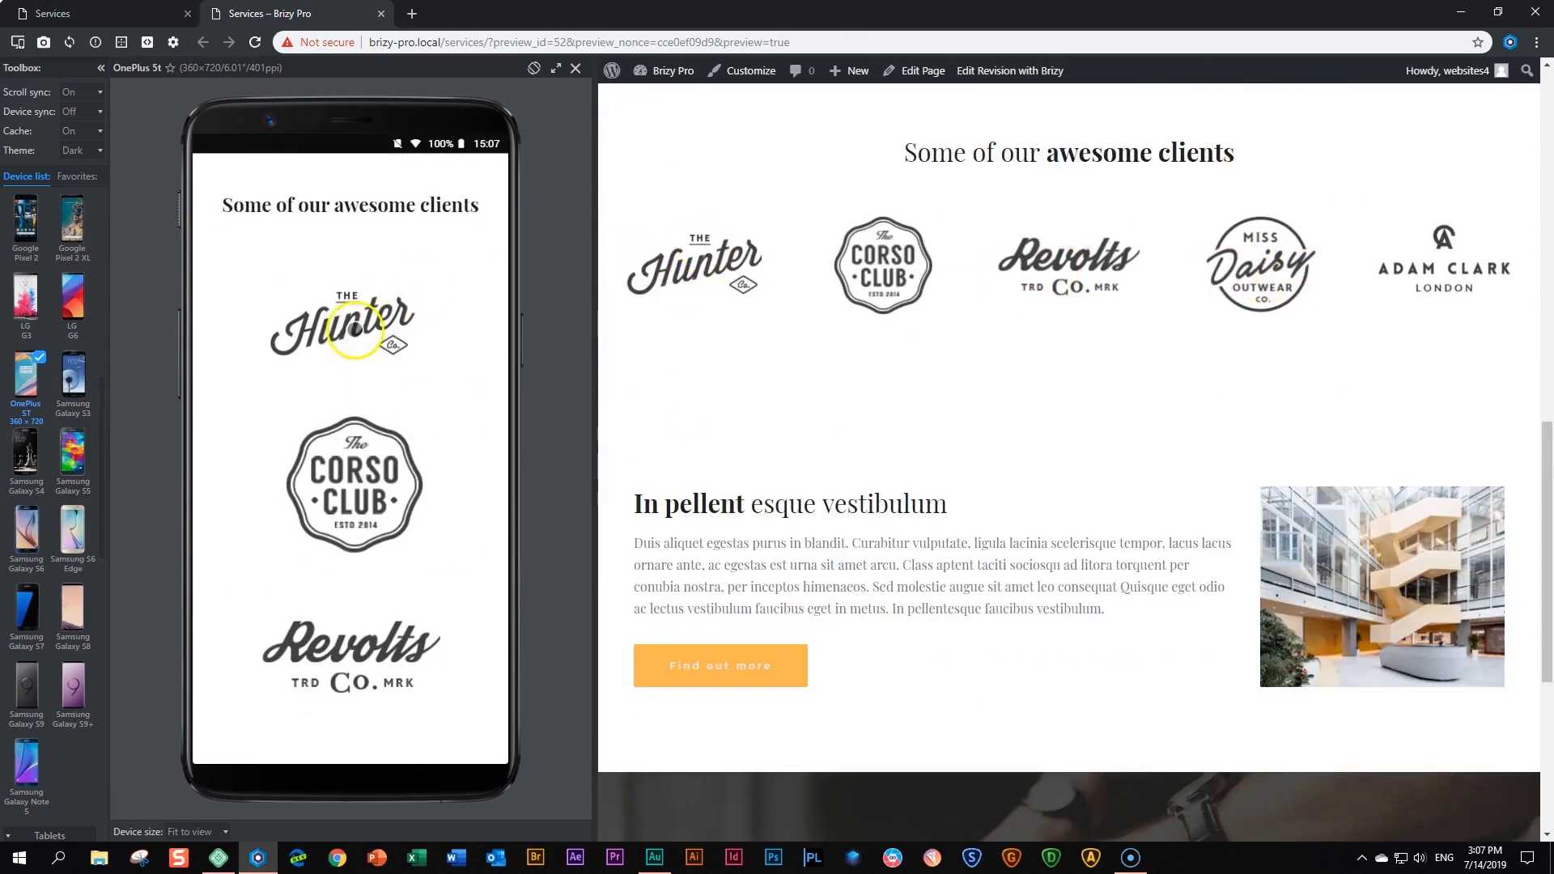
scroll(333, 649, "down", 3)
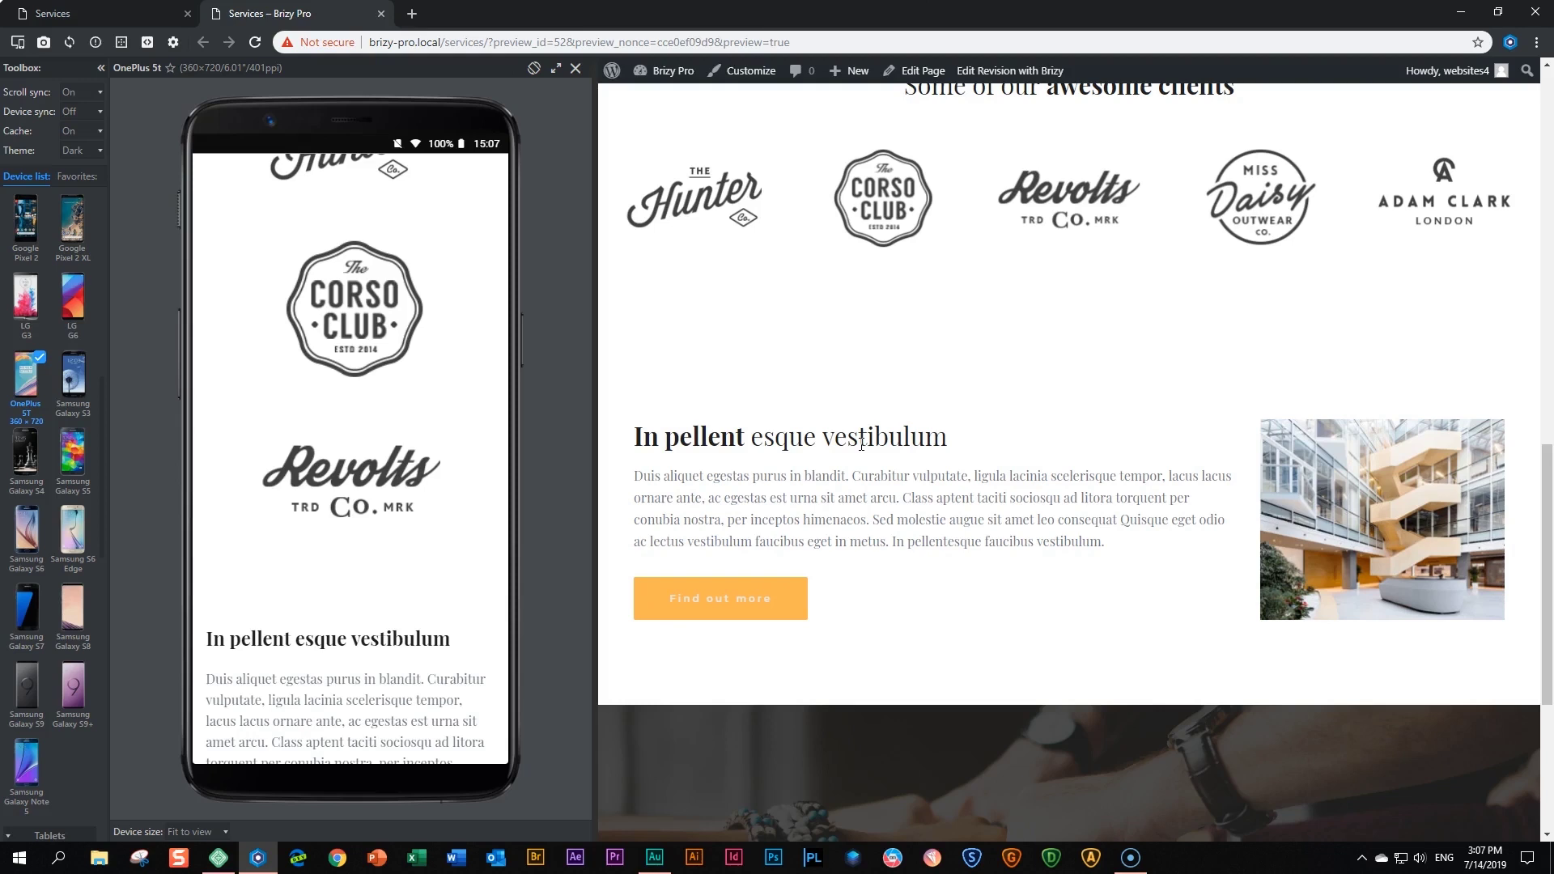
Back in the editor, turn off Show on Desktop for the 'Some of our awesome clients' section
left_click(157, 16)
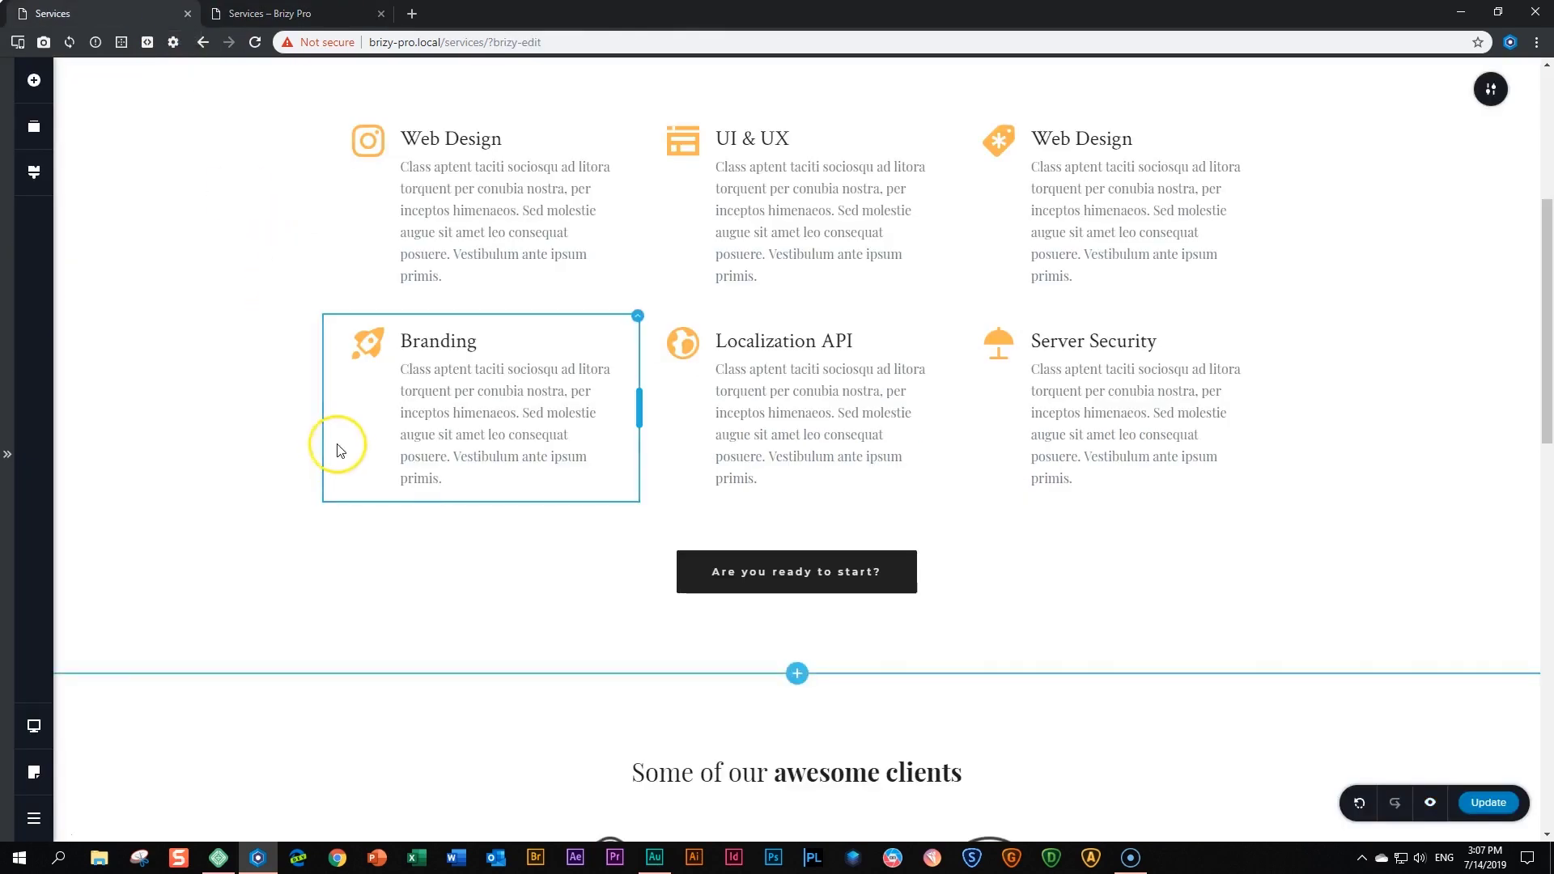
scroll(338, 444, "up", 5)
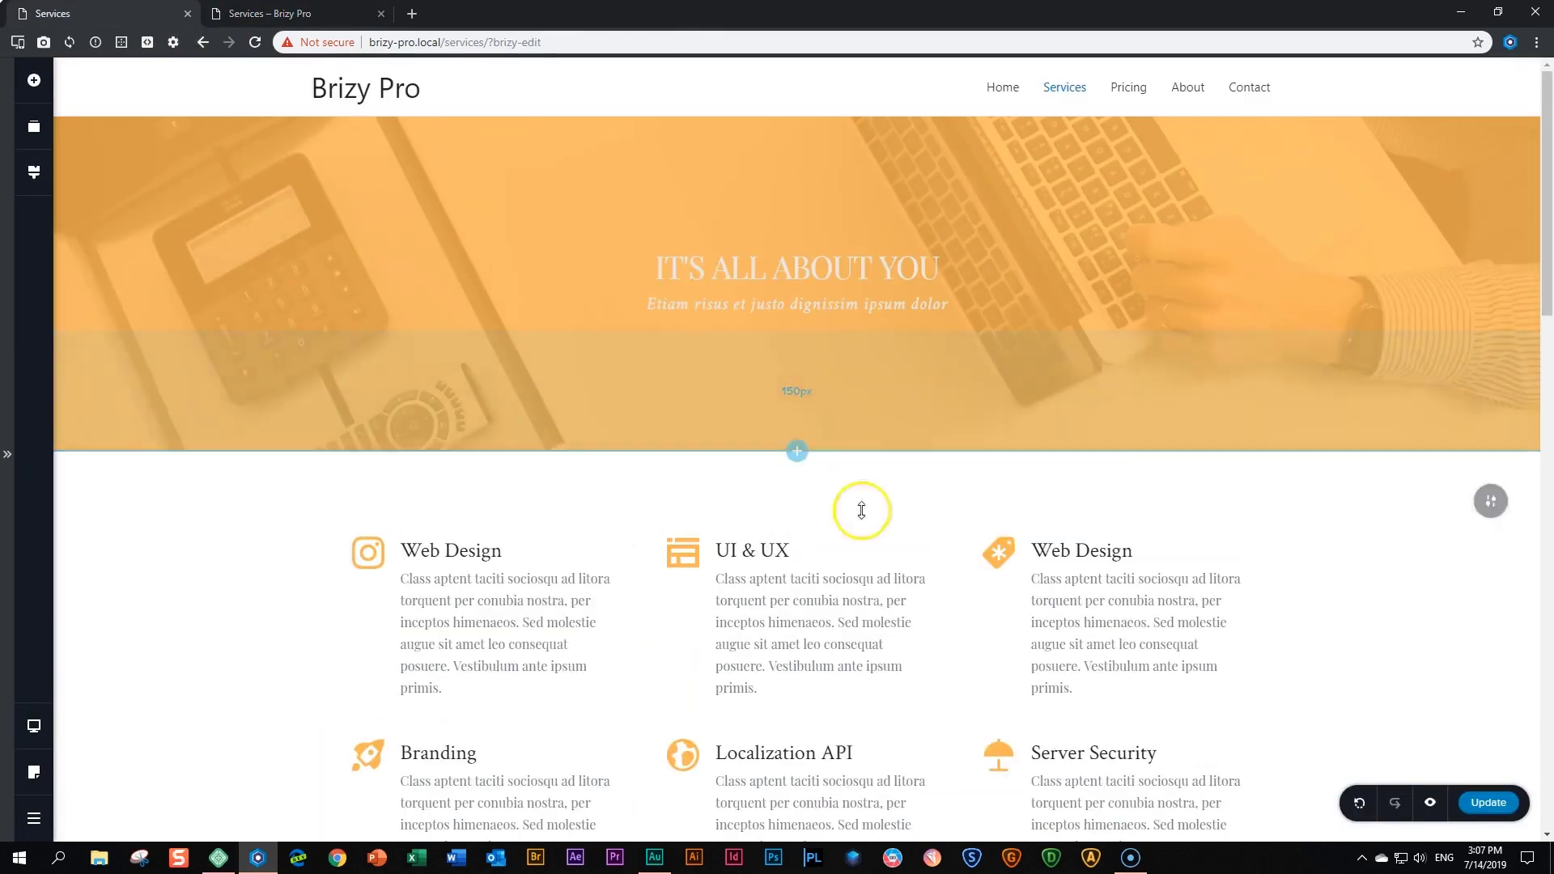
scroll(1139, 494, "down", 3)
scroll(1138, 494, "down", 6)
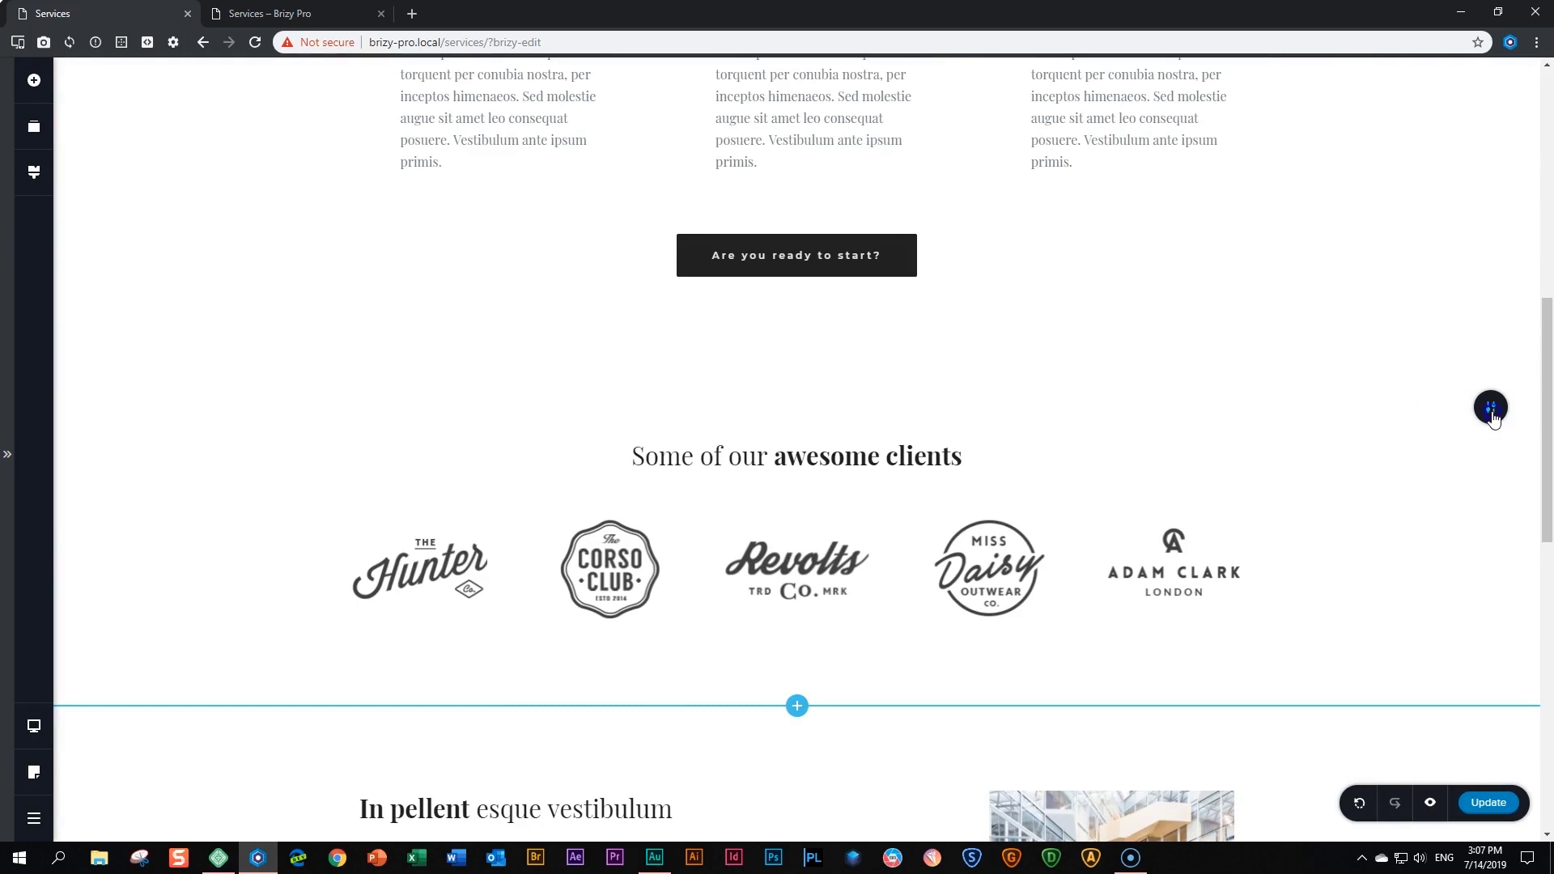
left_click(1492, 411)
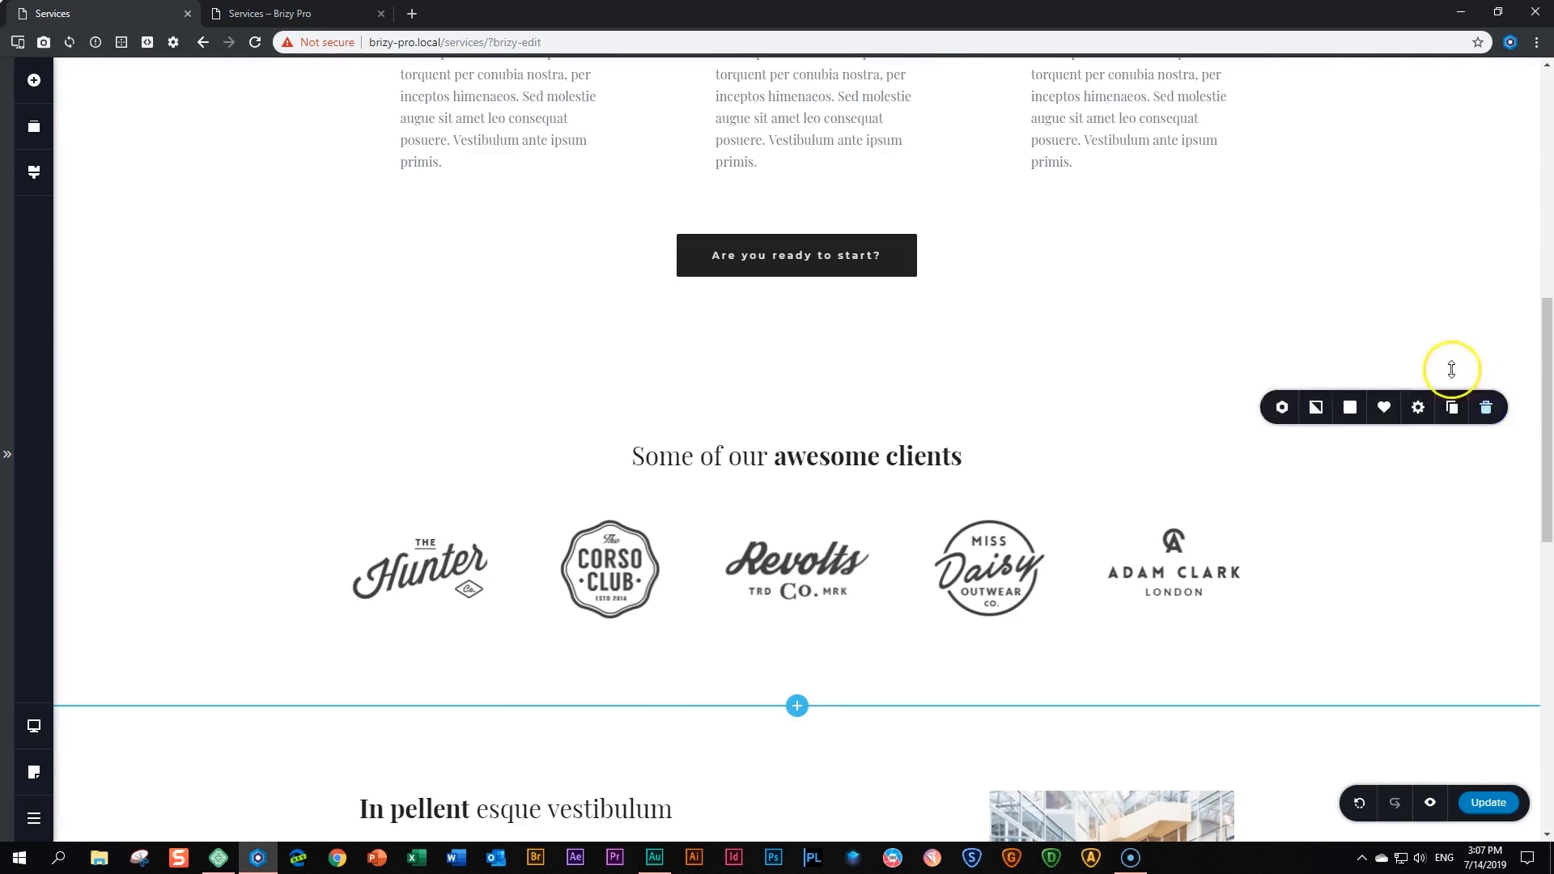
left_click(1420, 411)
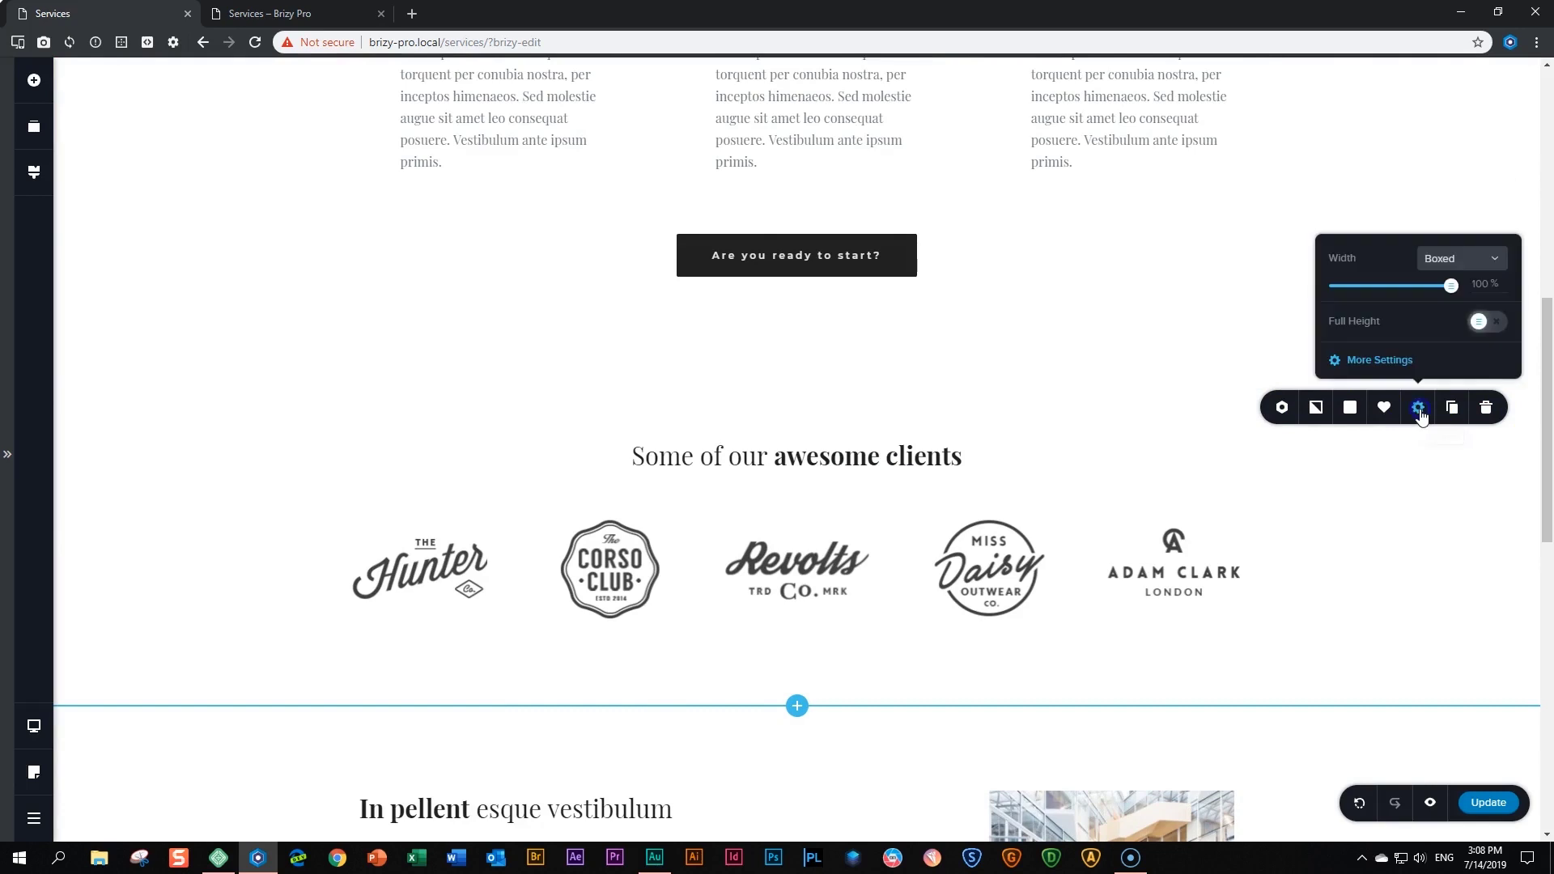
left_click(1377, 362)
left_click(1465, 127)
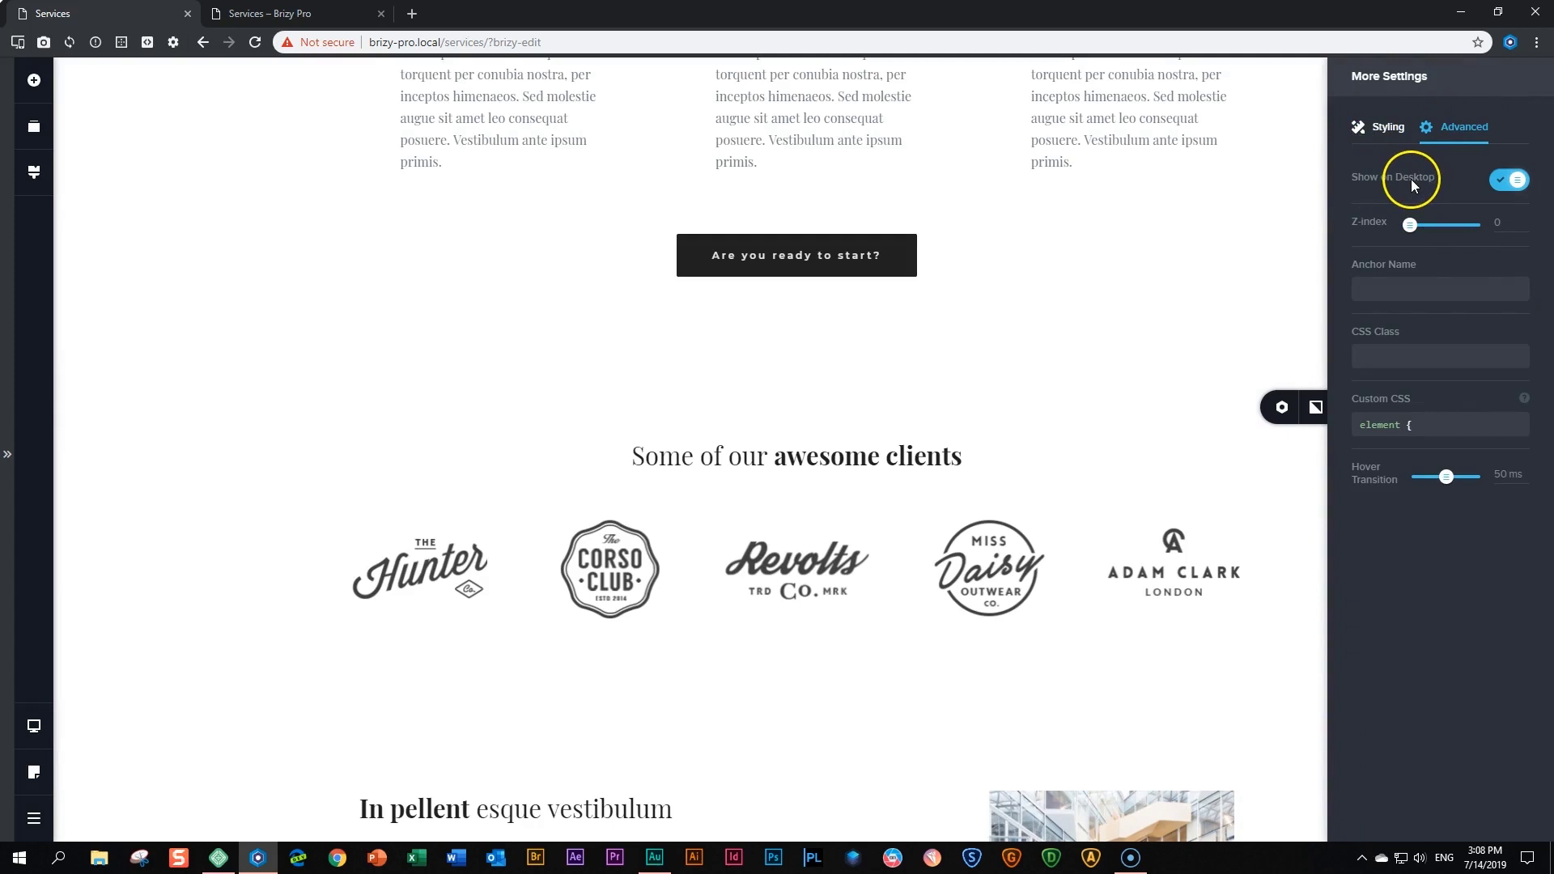
left_click(1504, 180)
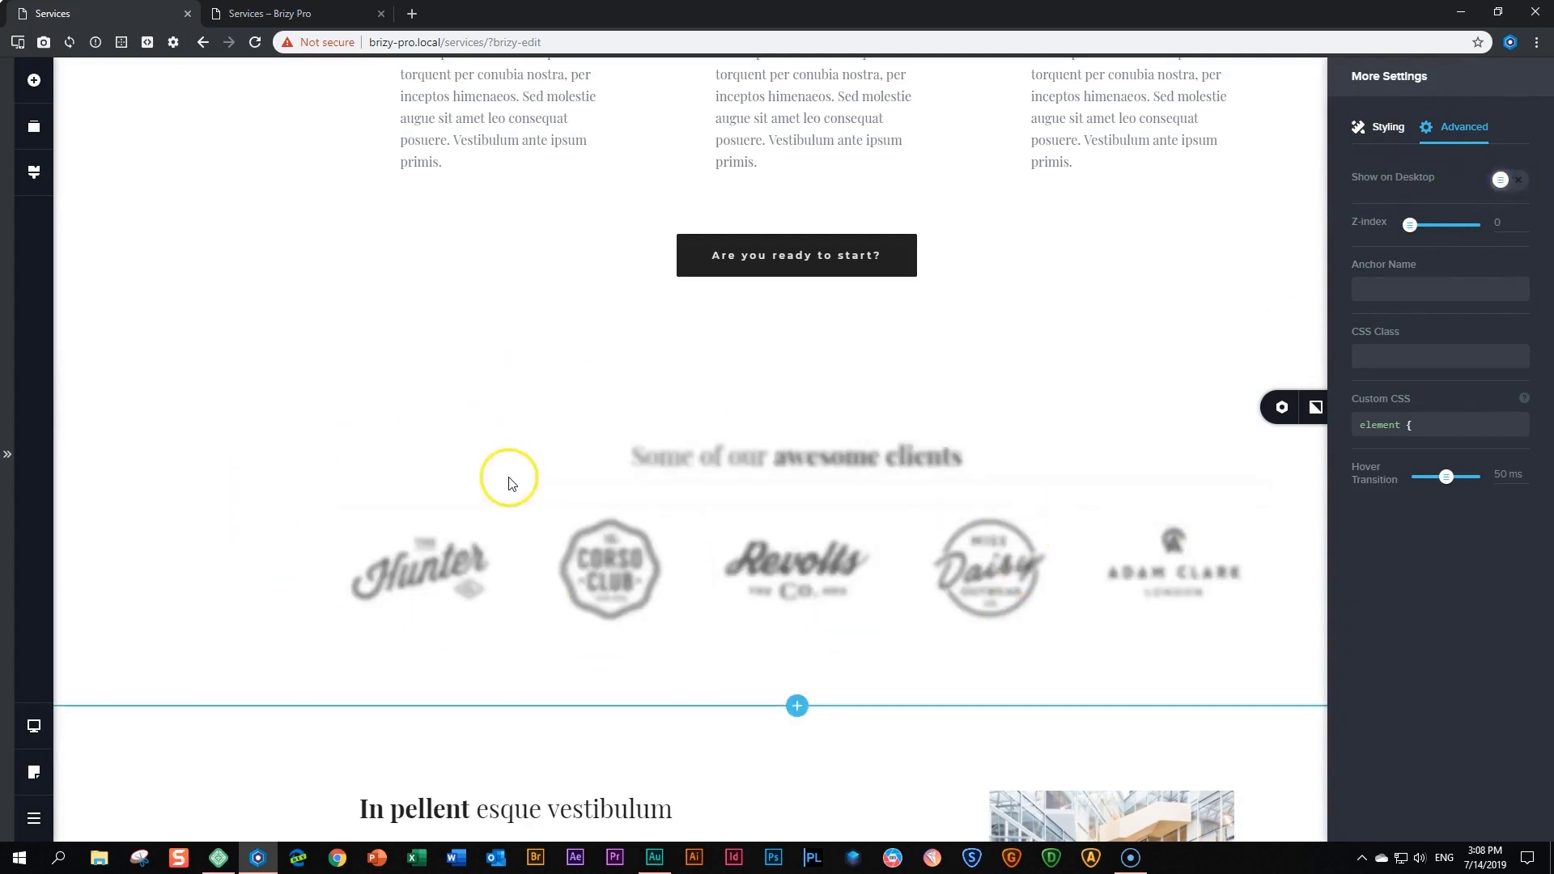
scroll(508, 555, "down", 1)
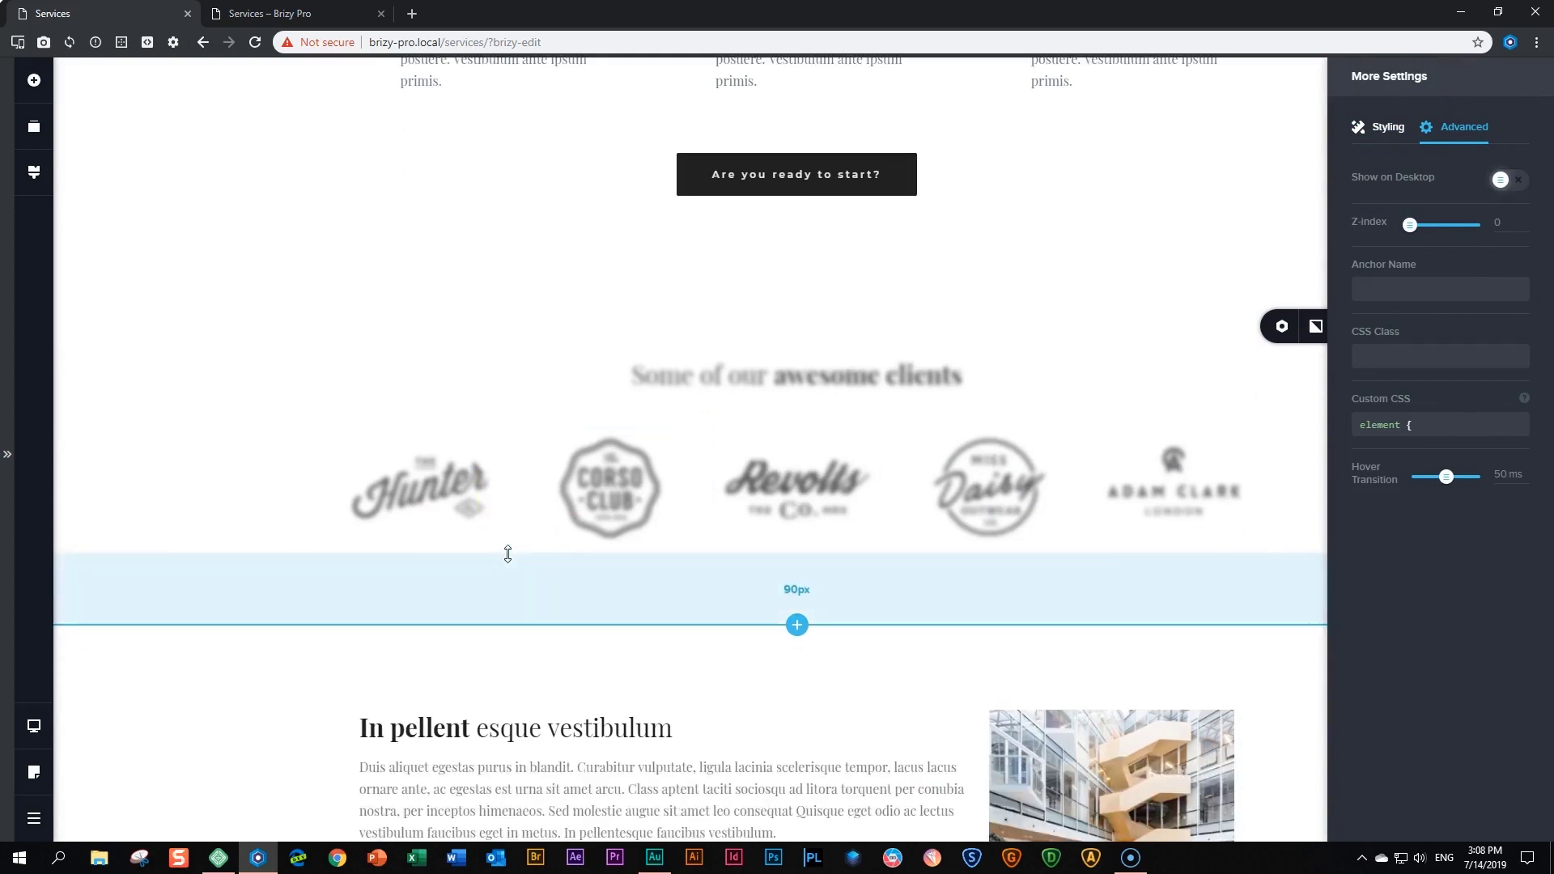
Turn off Show on Desktop for the testimonial's round avatar photo, then save the page with Update
scroll(477, 564, "down", 3)
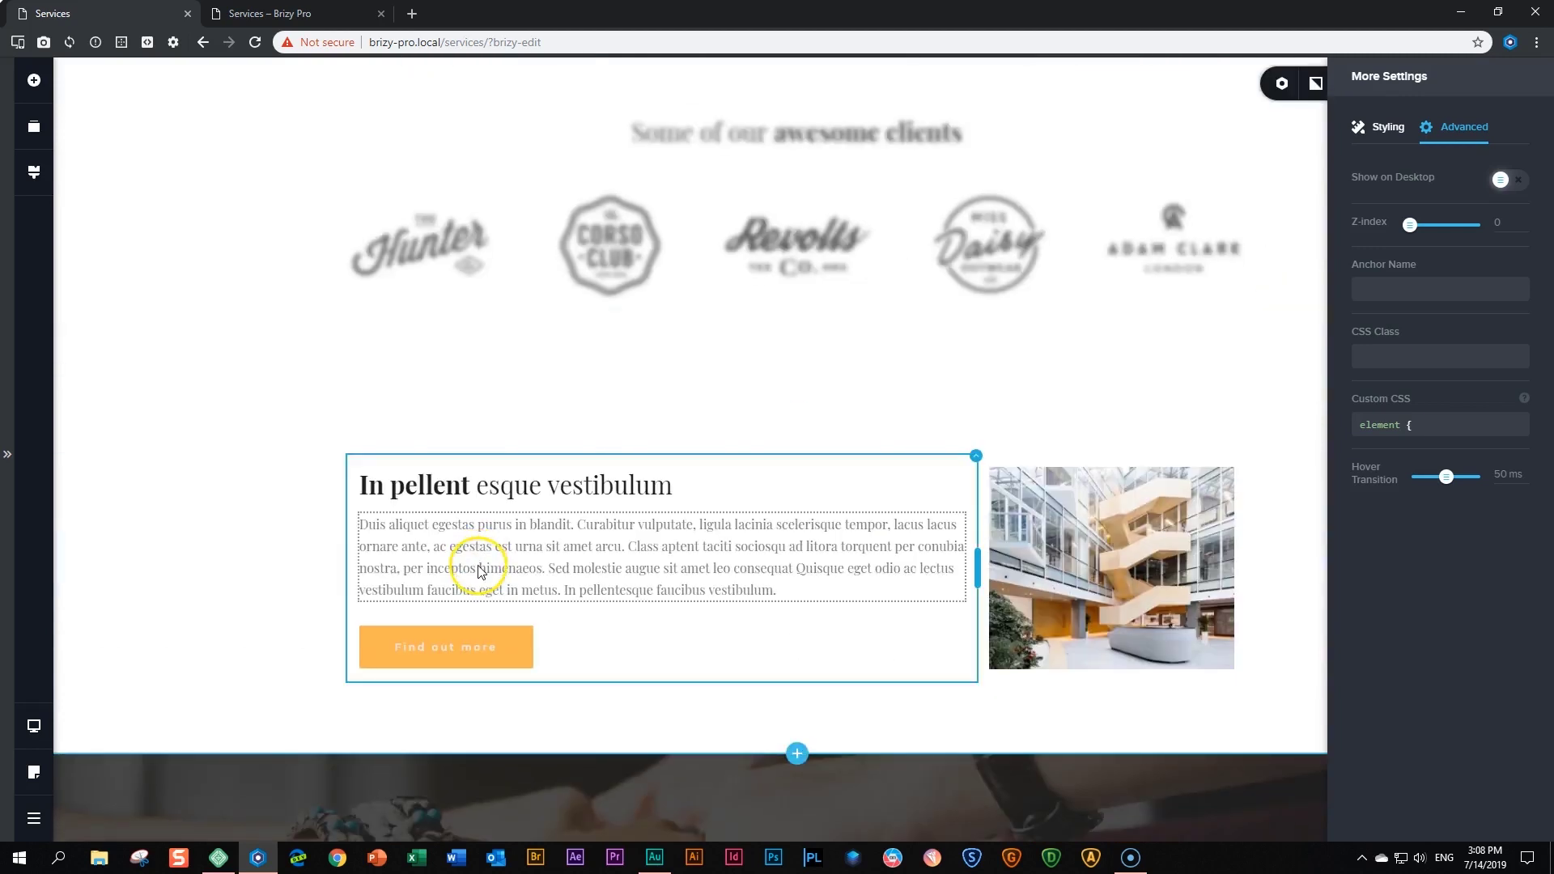
scroll(750, 669, "down", 4)
scroll(835, 630, "down", 3)
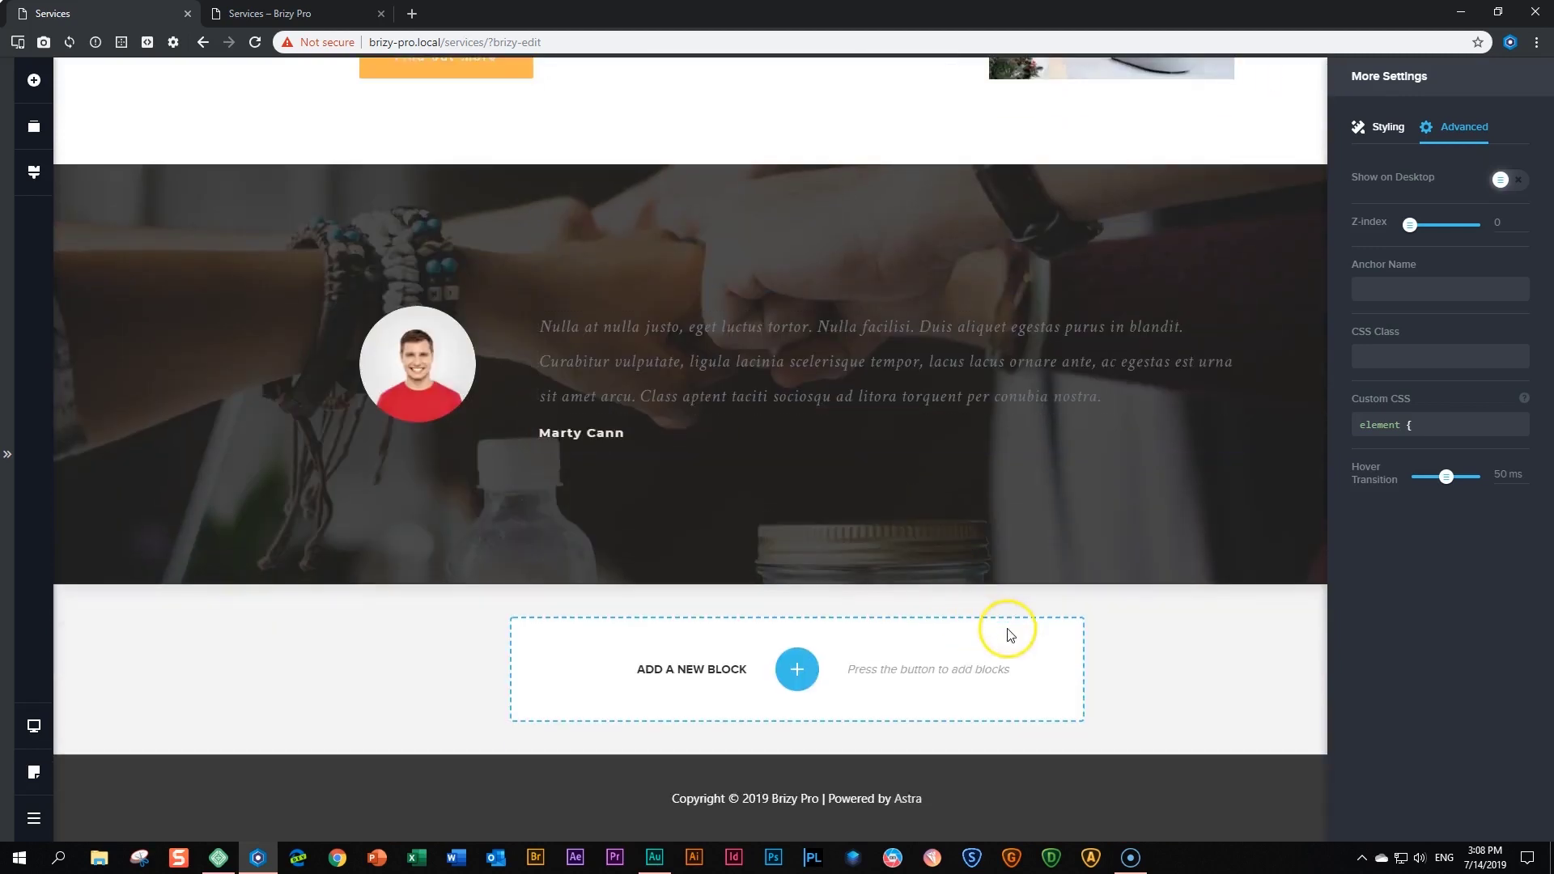
left_click(441, 358)
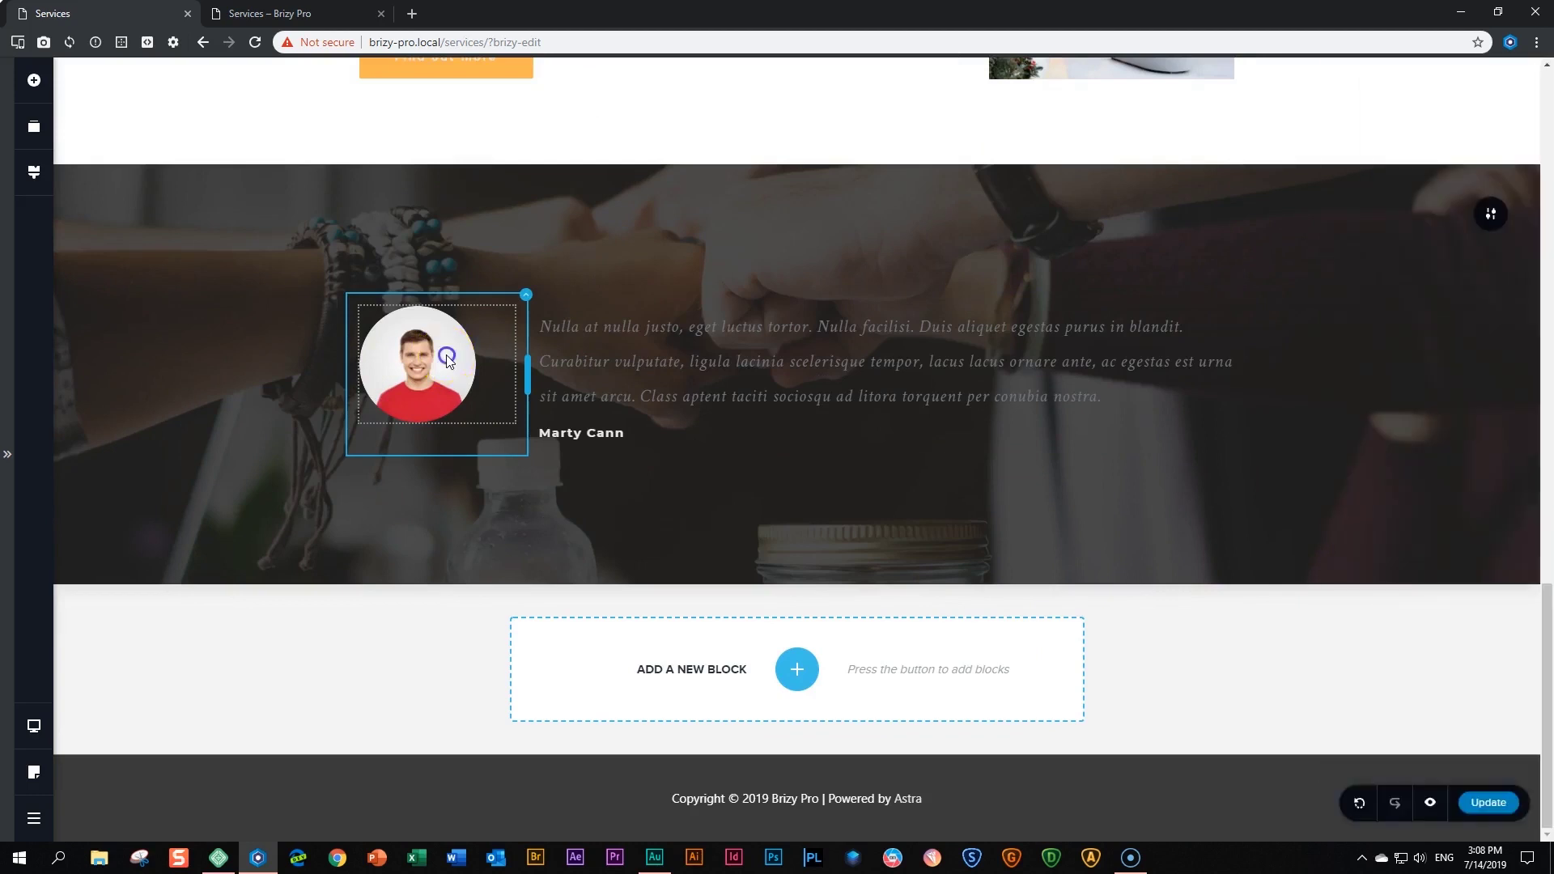
left_click(452, 279)
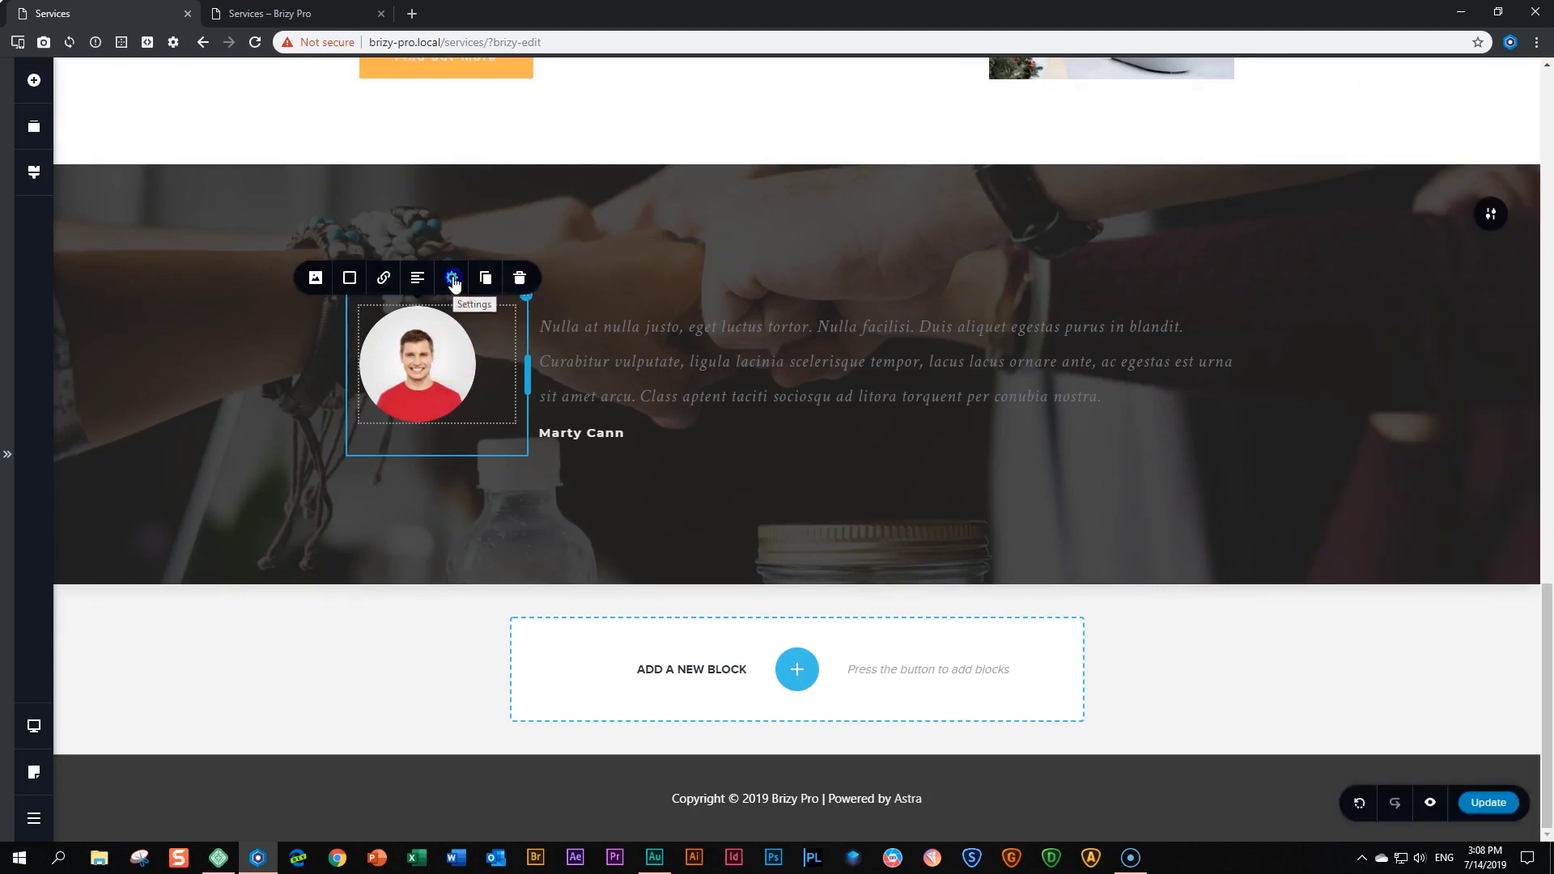
left_click(413, 232)
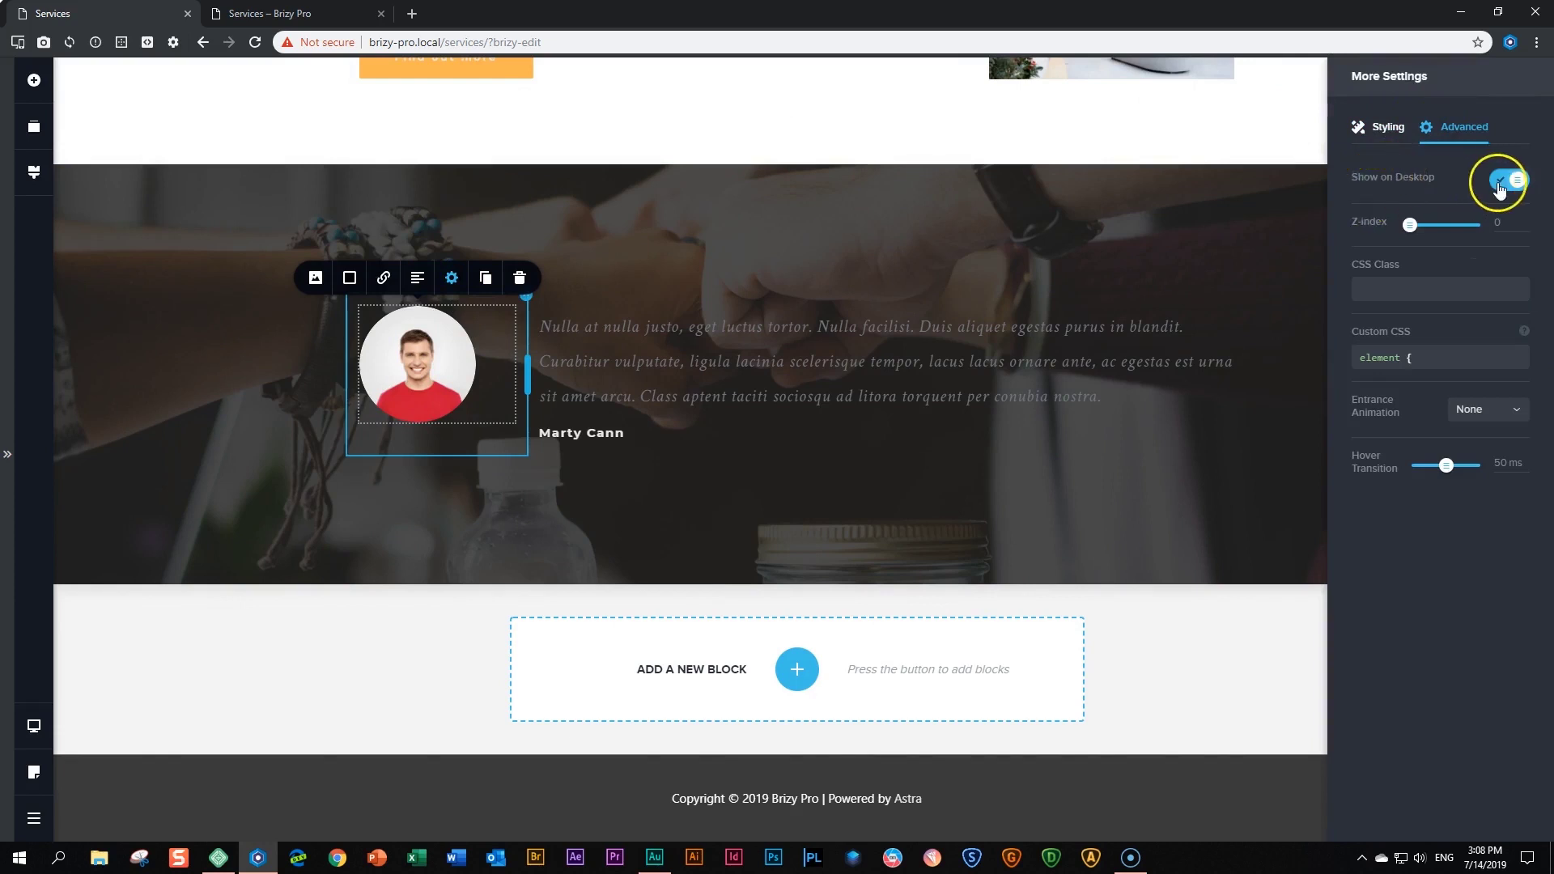
left_click(1509, 179)
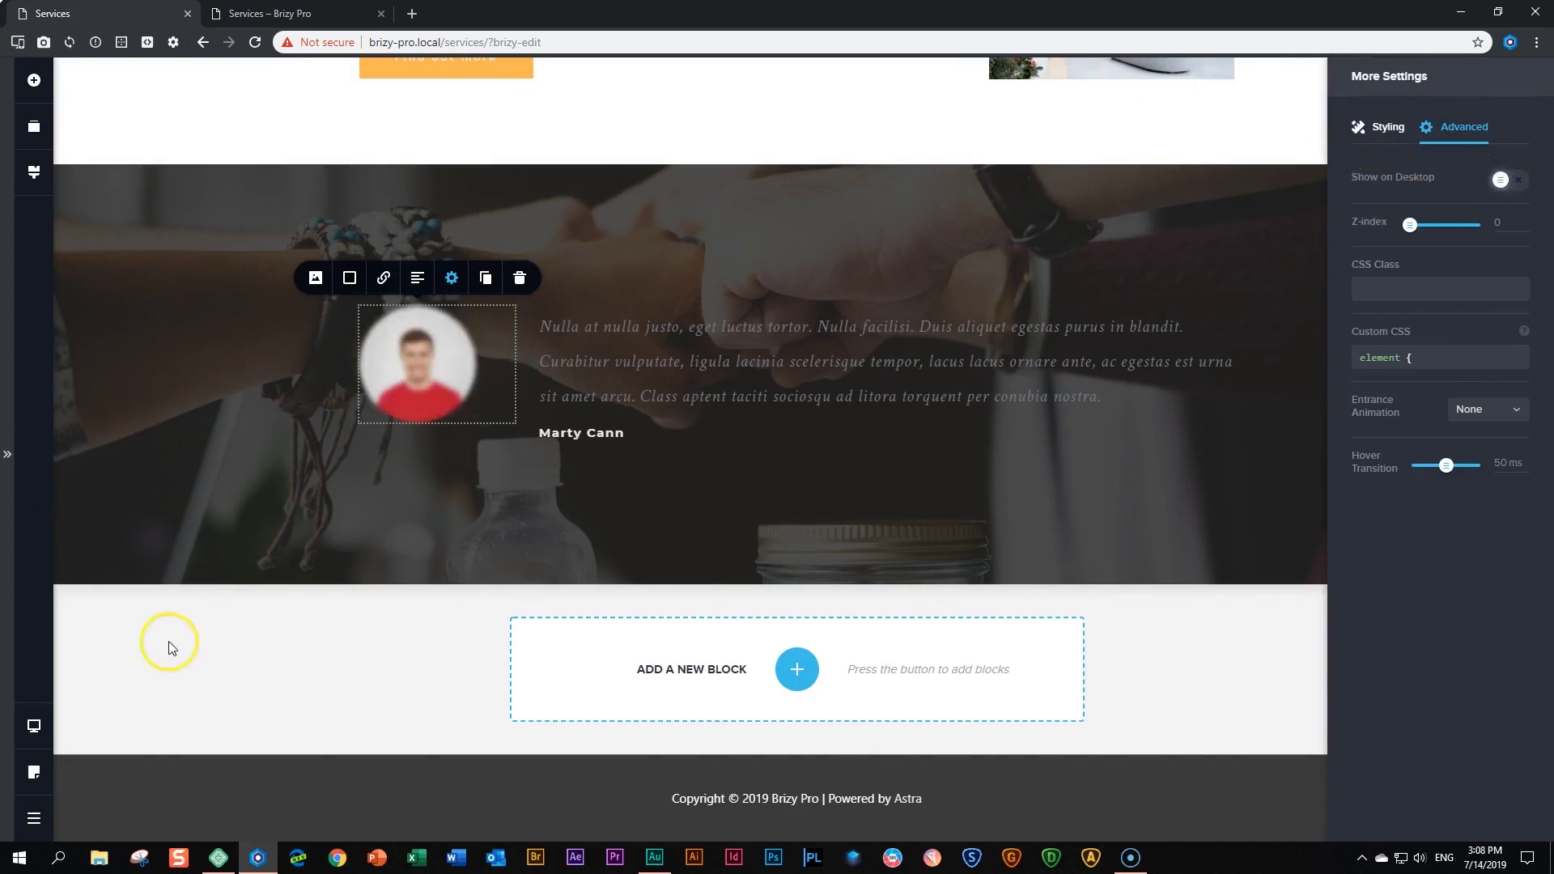
left_click(237, 545)
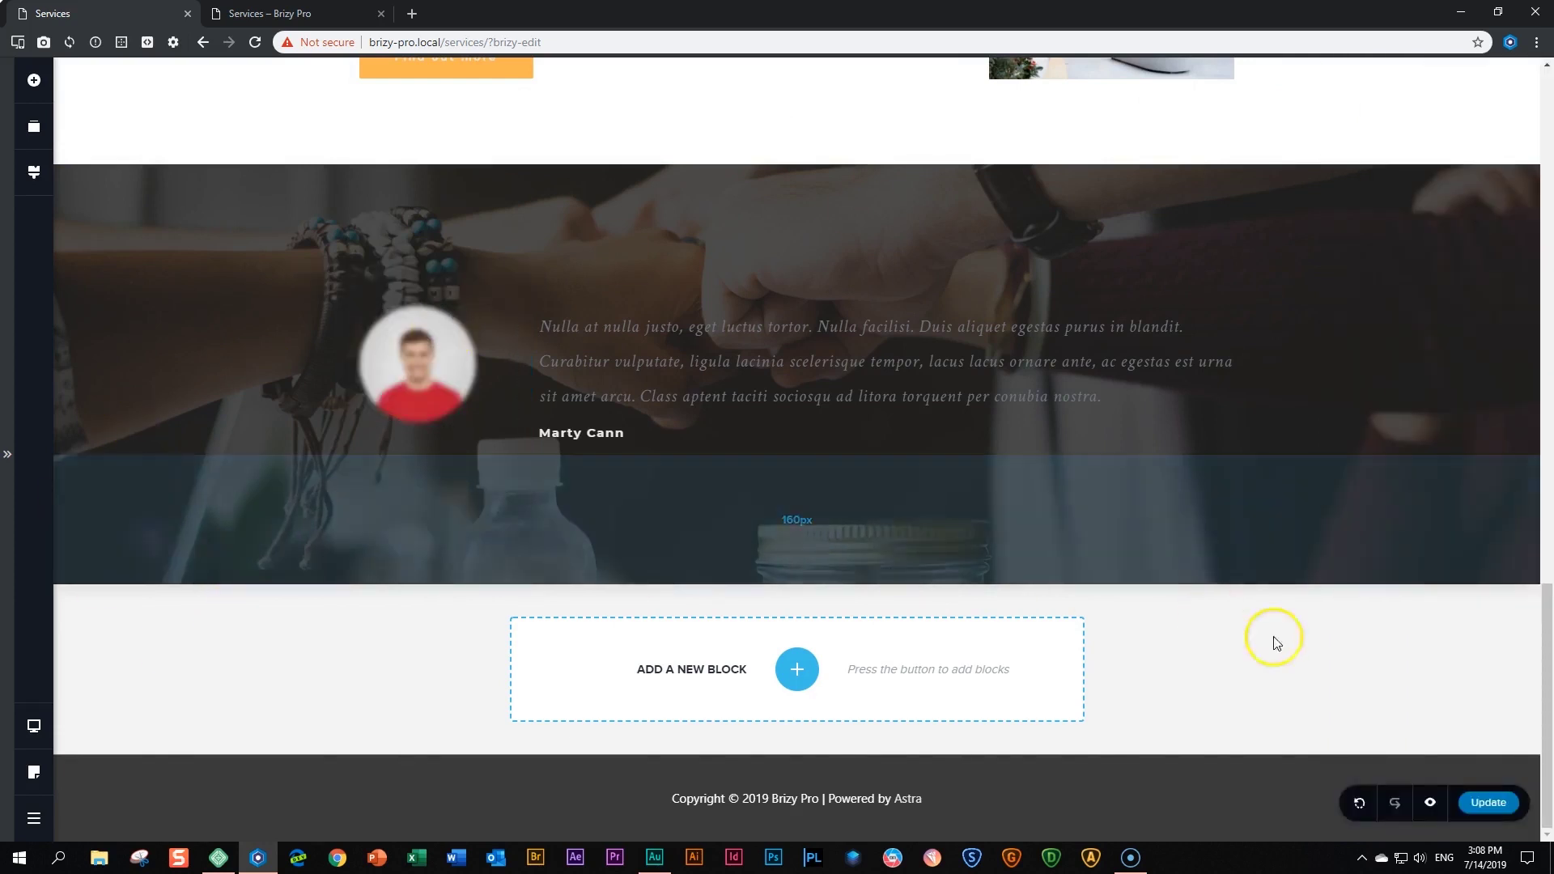
left_click(1486, 802)
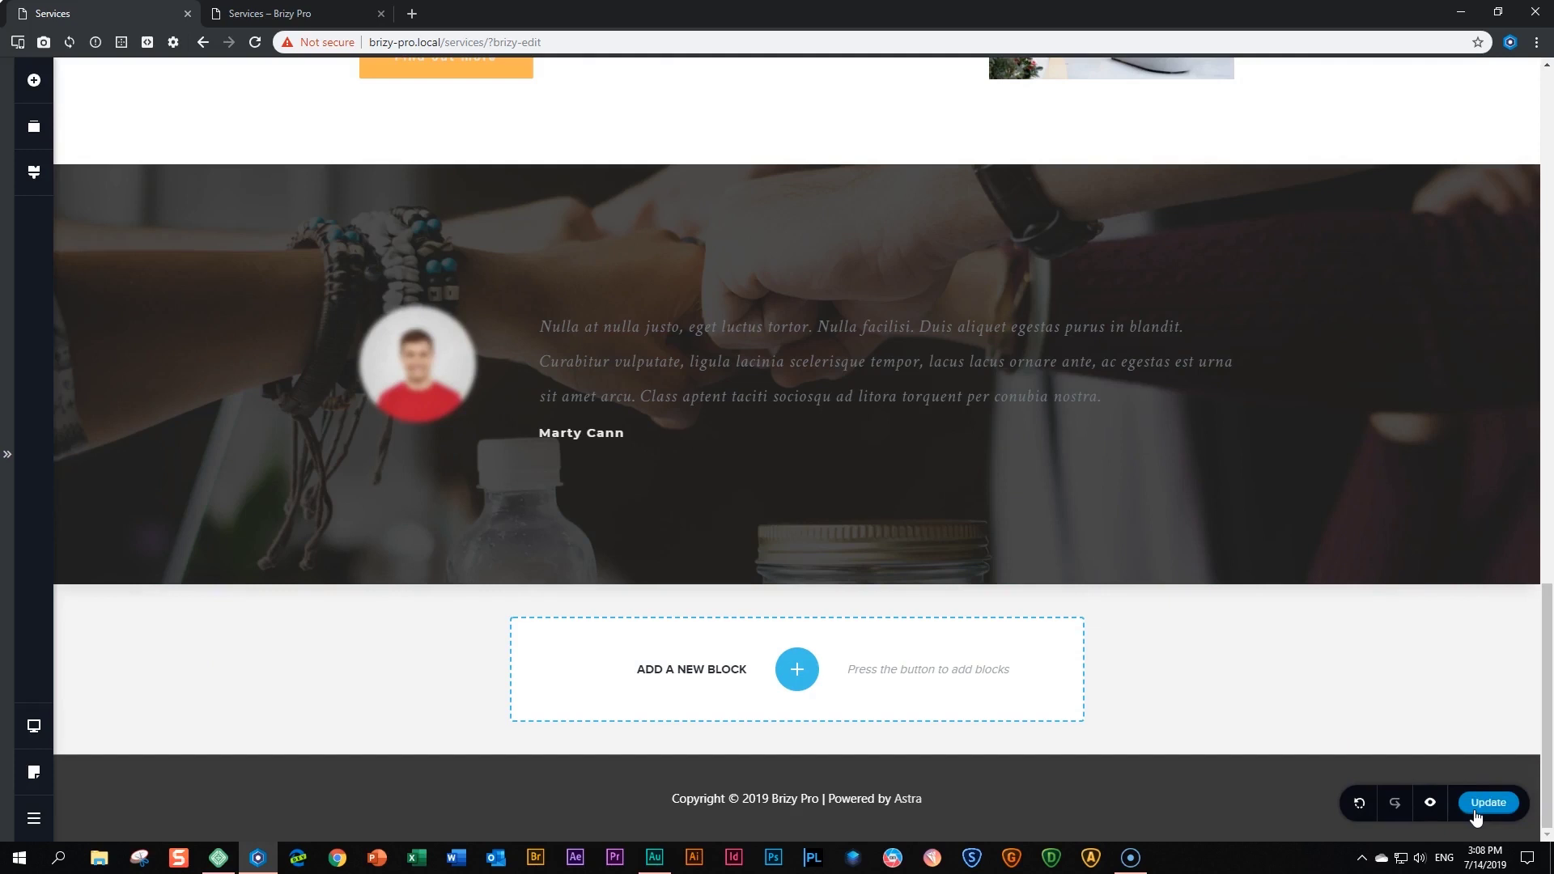
Scroll the preview's phone and desktop views to confirm the clients logos and avatar appear only on mobile
left_click(246, 17)
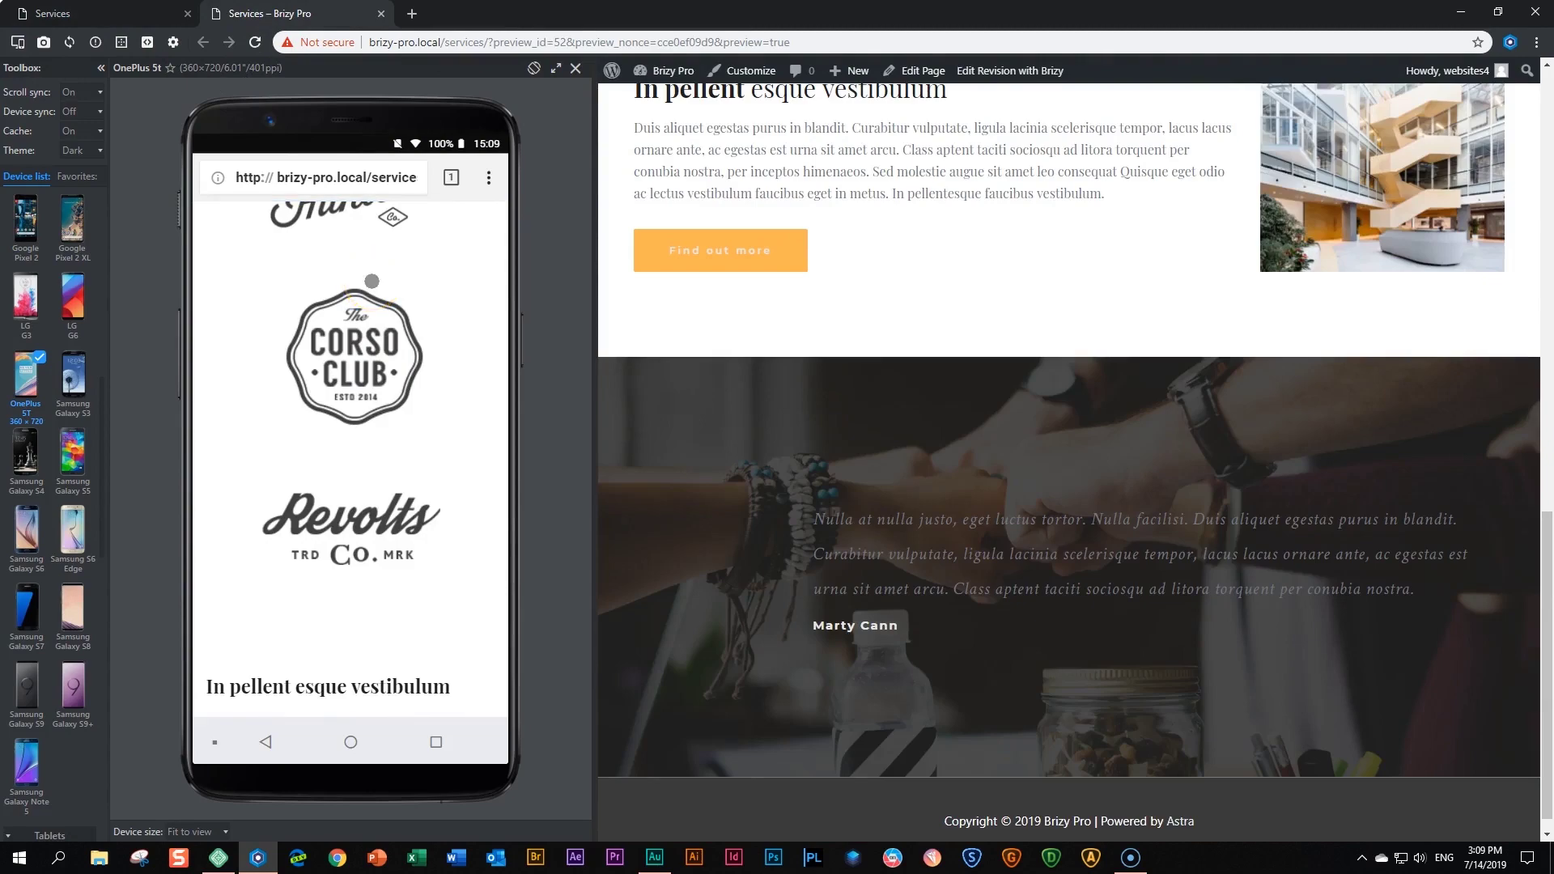
scroll(371, 281, "up", 5)
left_click_drag(357, 284, 341, 372)
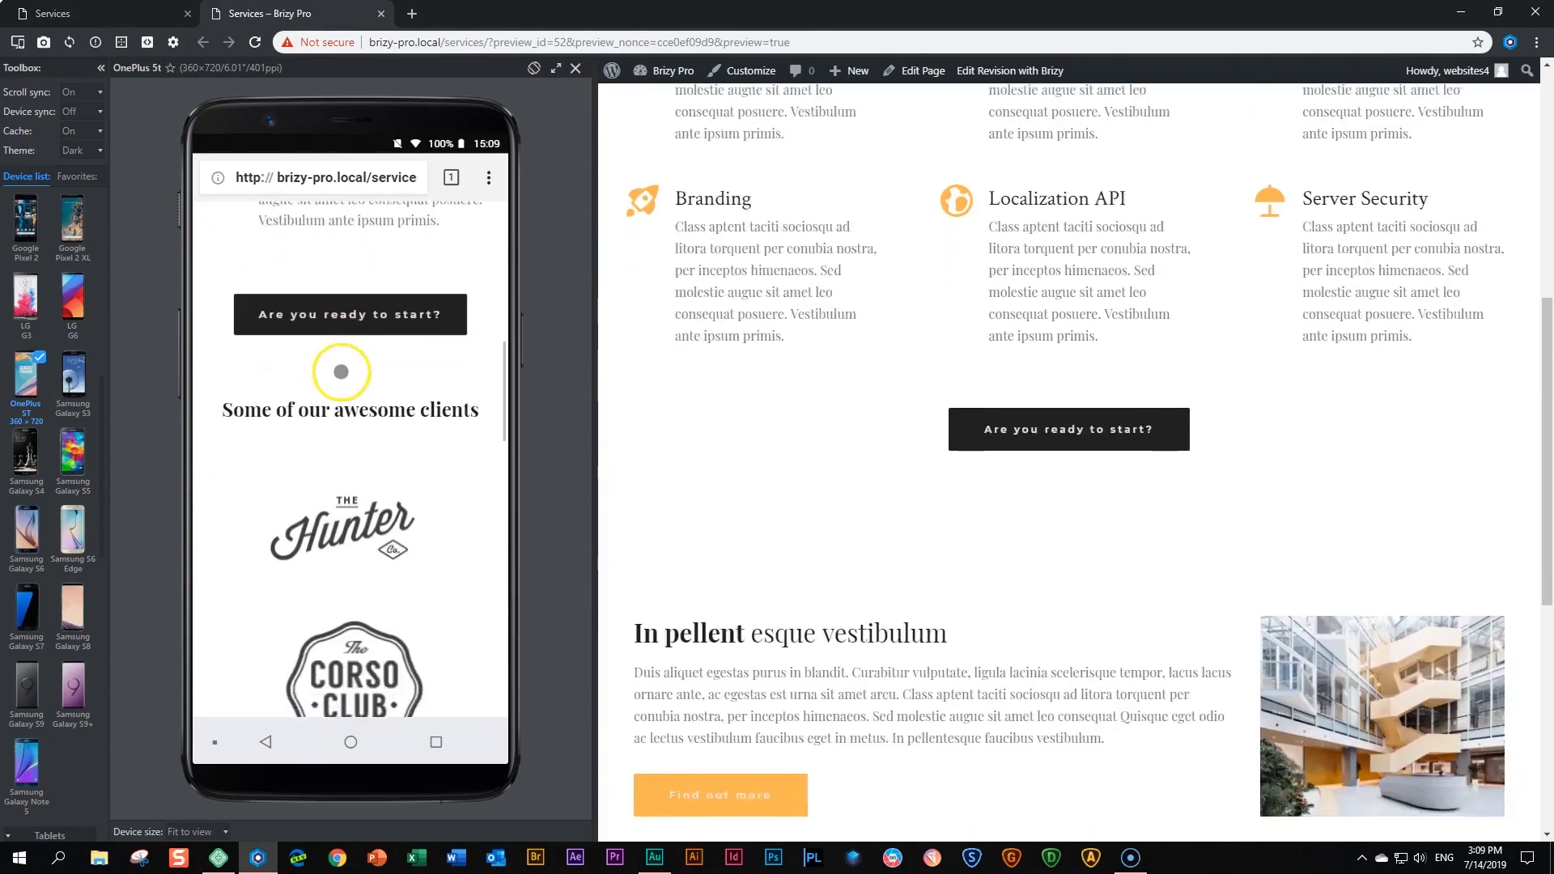
scroll(340, 371, "up", 10)
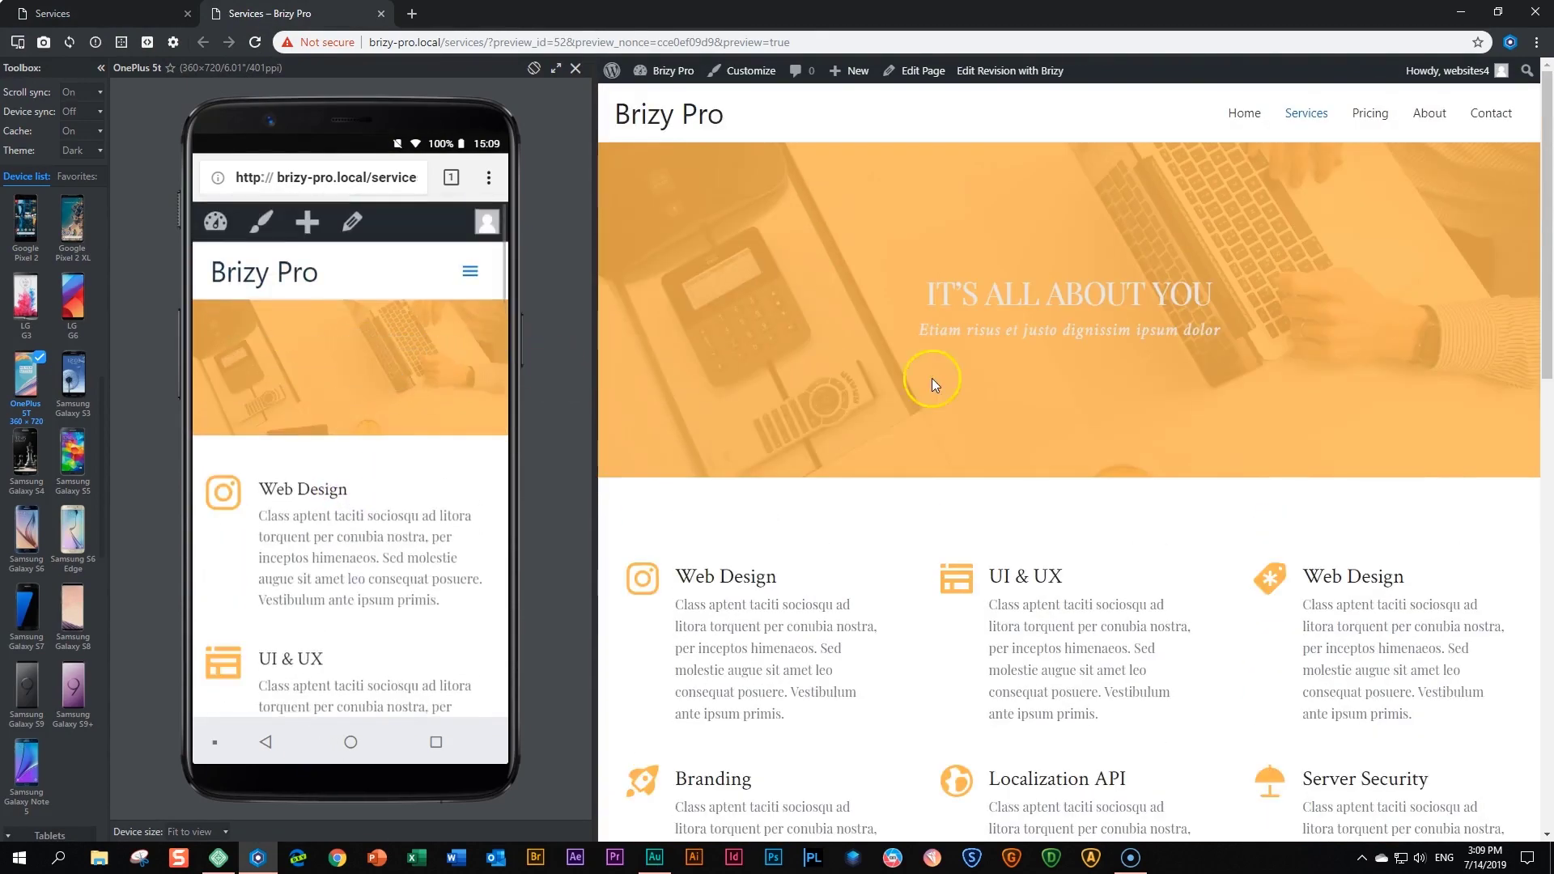
scroll(946, 380, "down", 6)
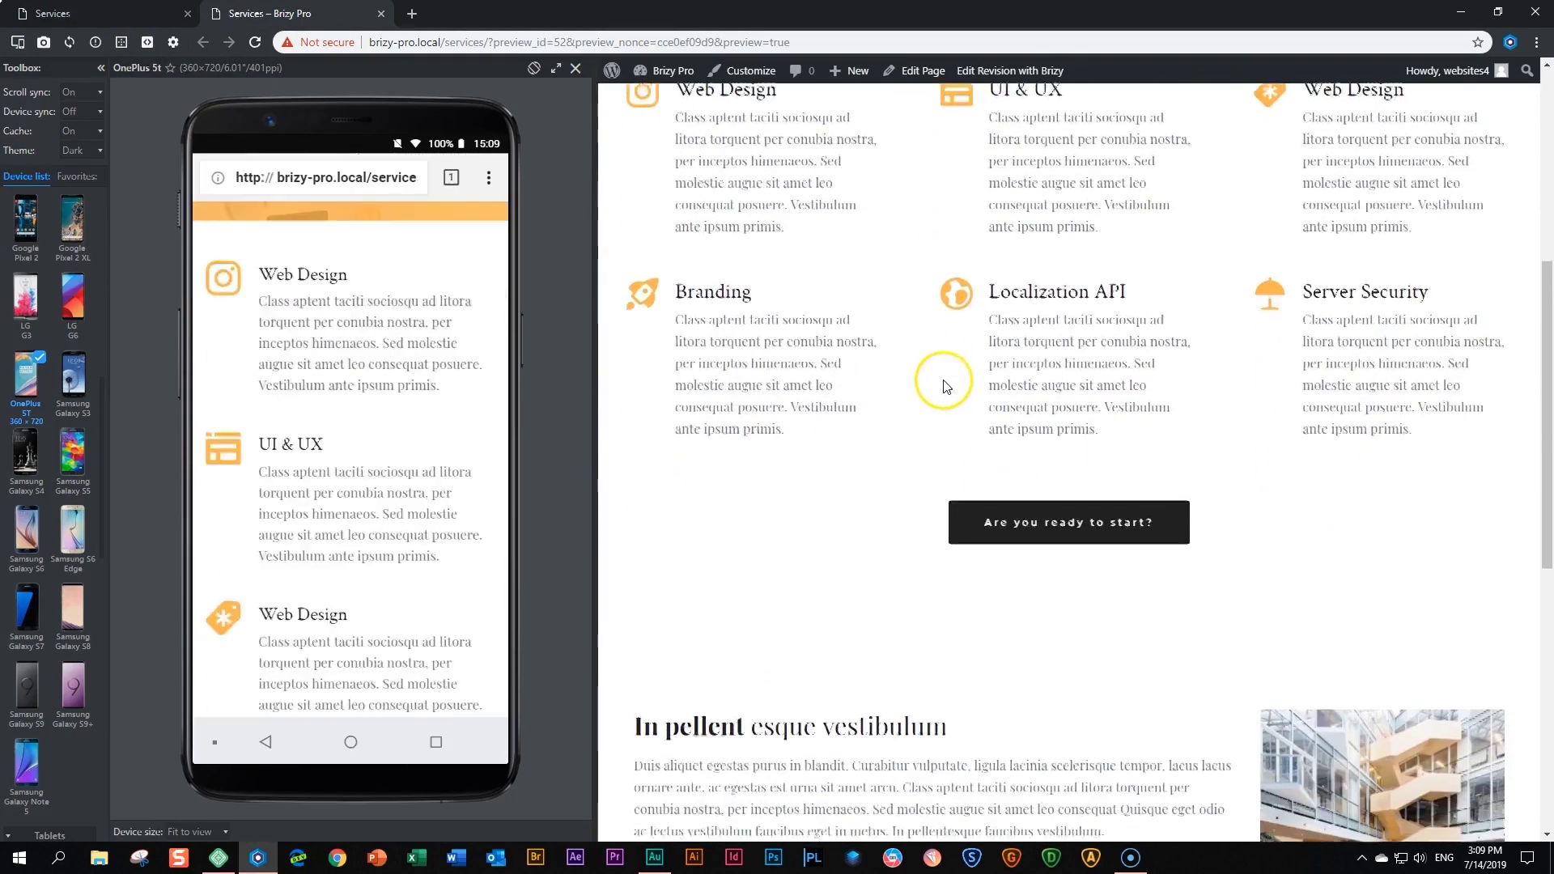
scroll(945, 381, "down", 1)
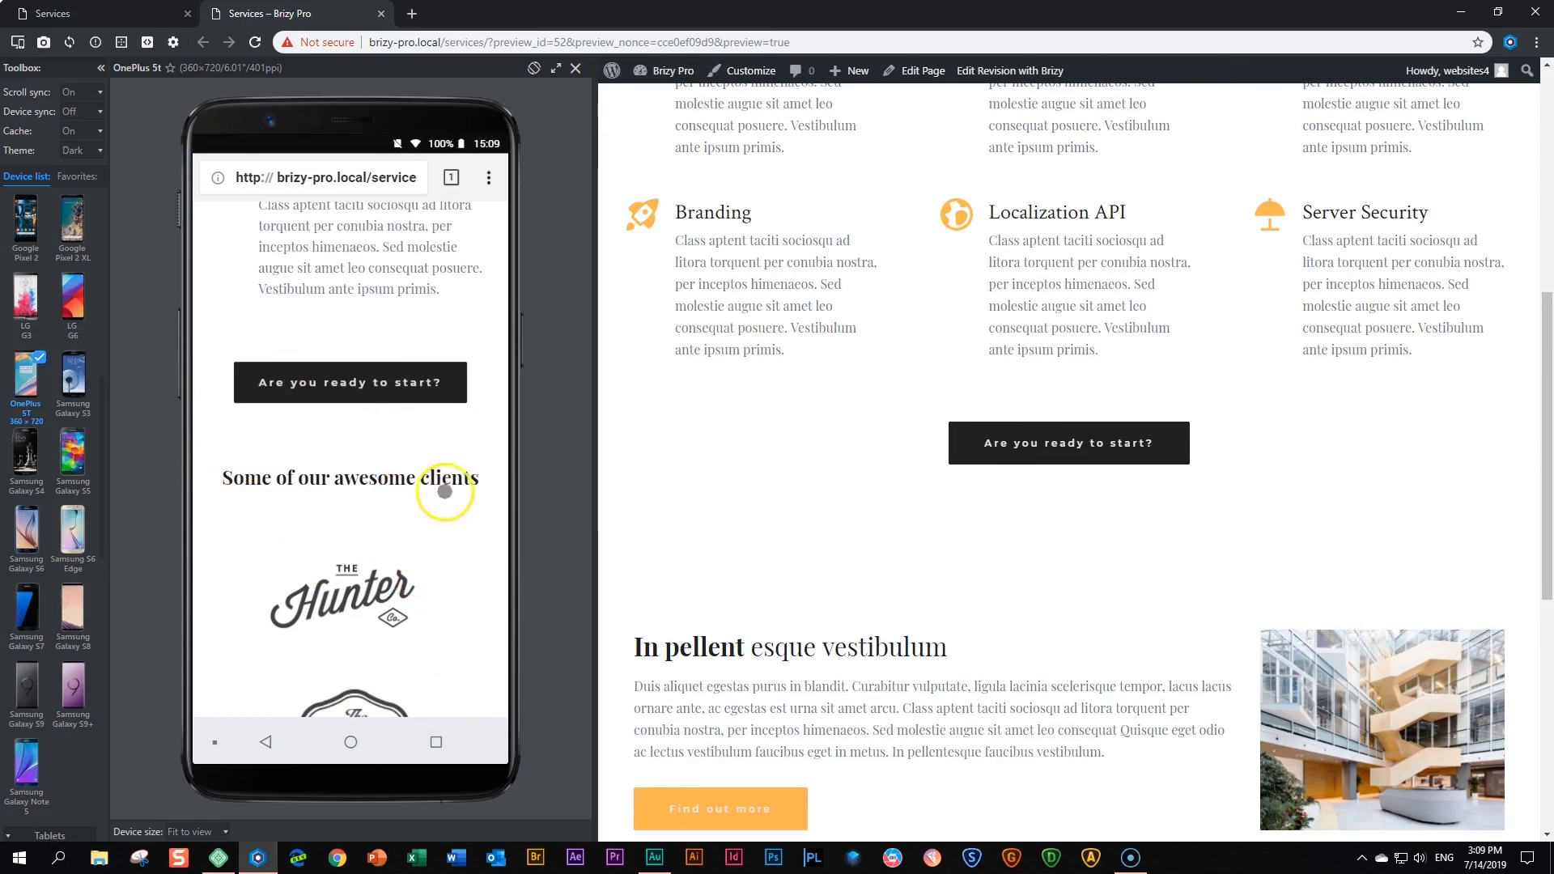
scroll(896, 483, "down", 7)
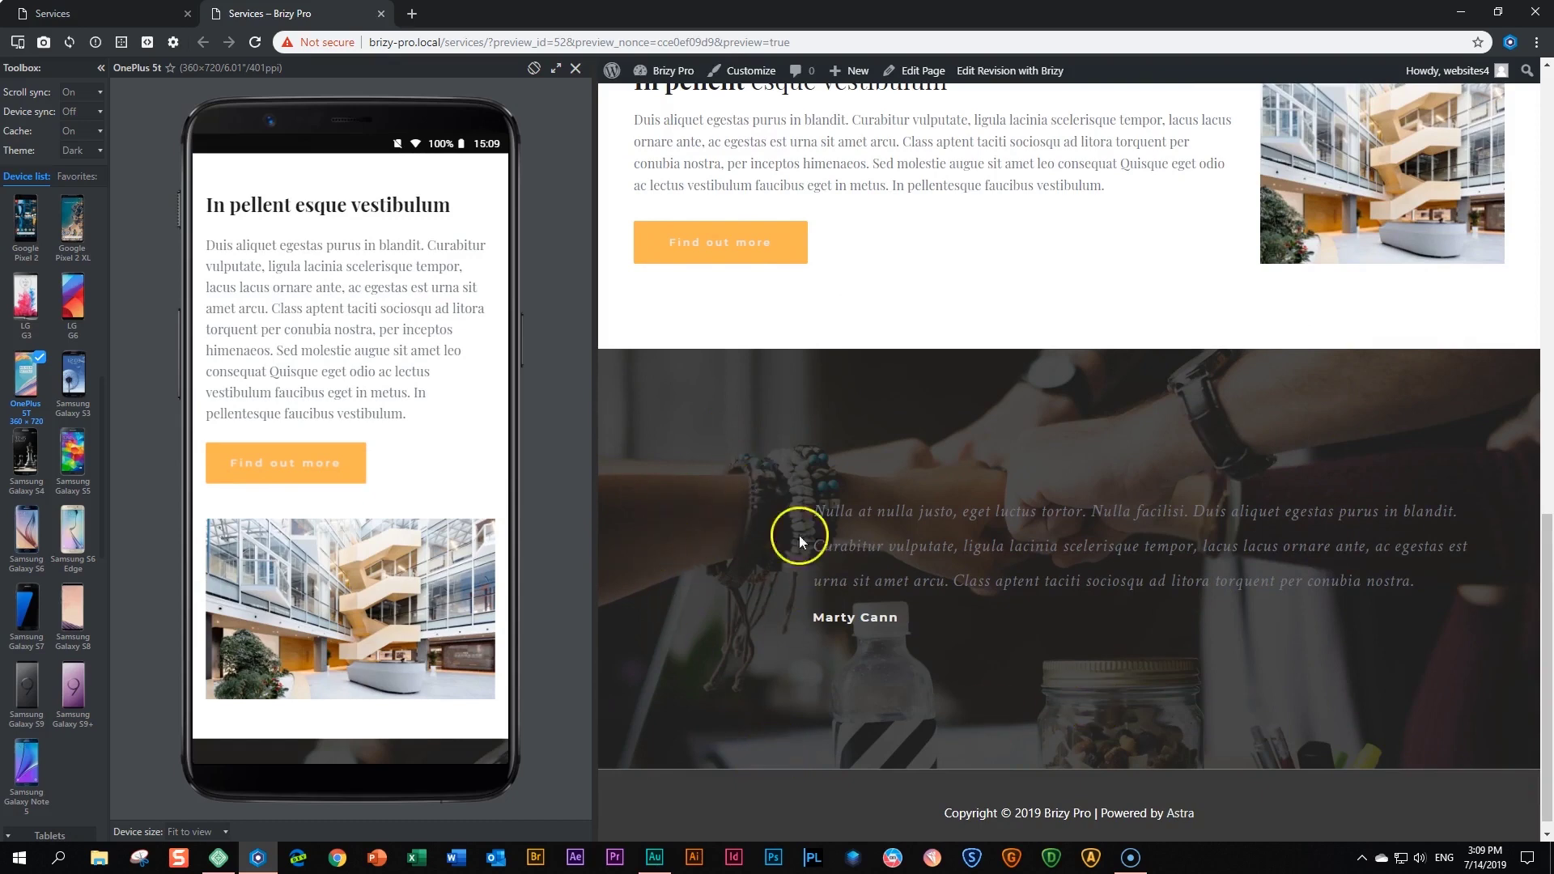
scroll(243, 486, "down", 5)
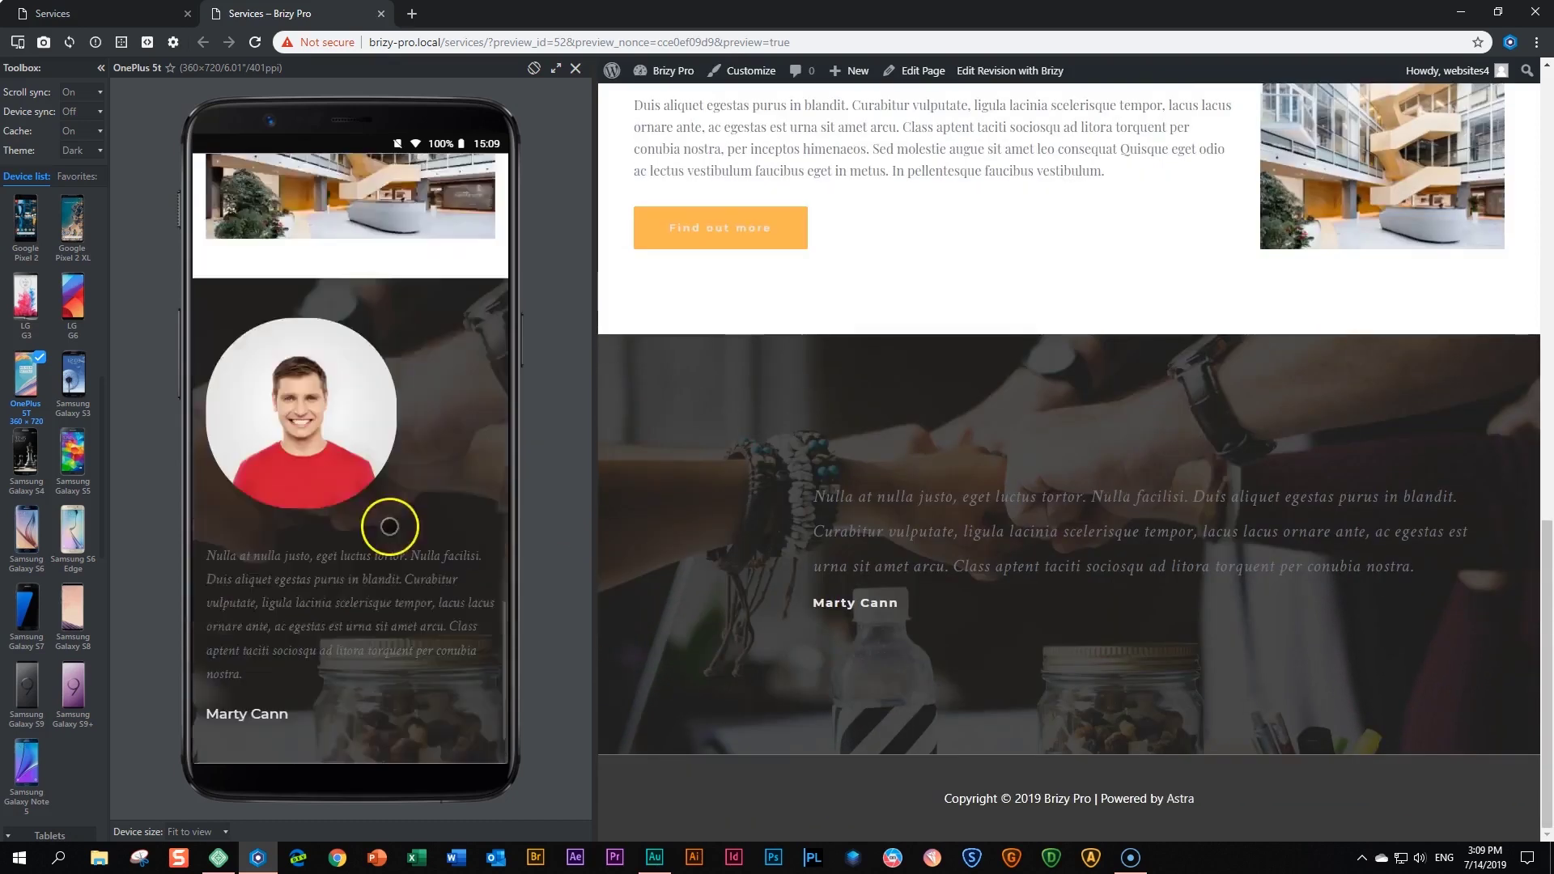
scroll(406, 451, "up", 1)
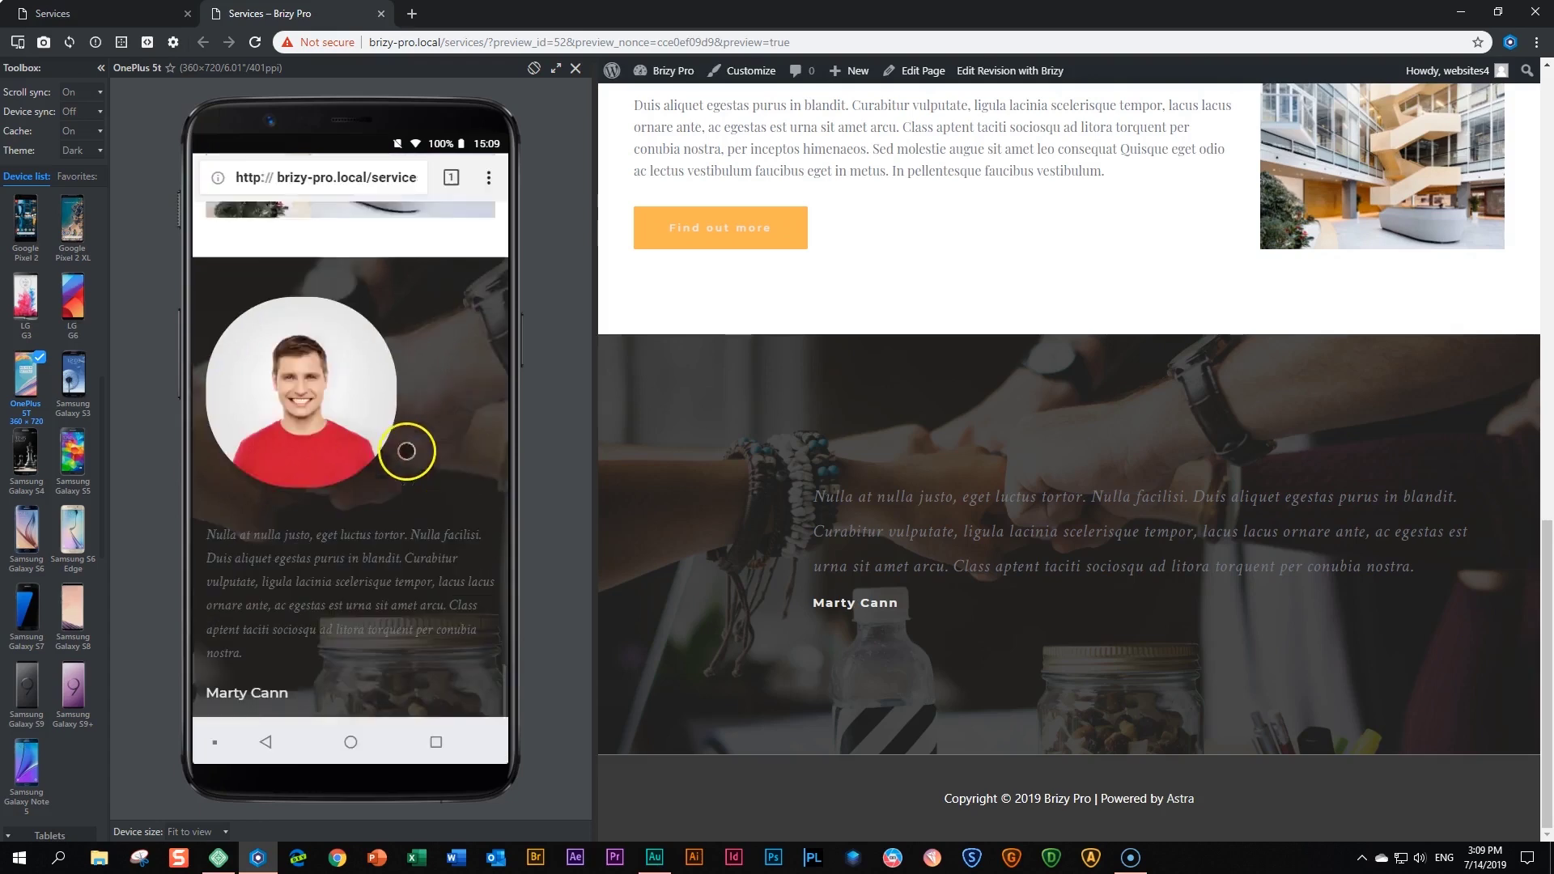
scroll(406, 451, "up", 10)
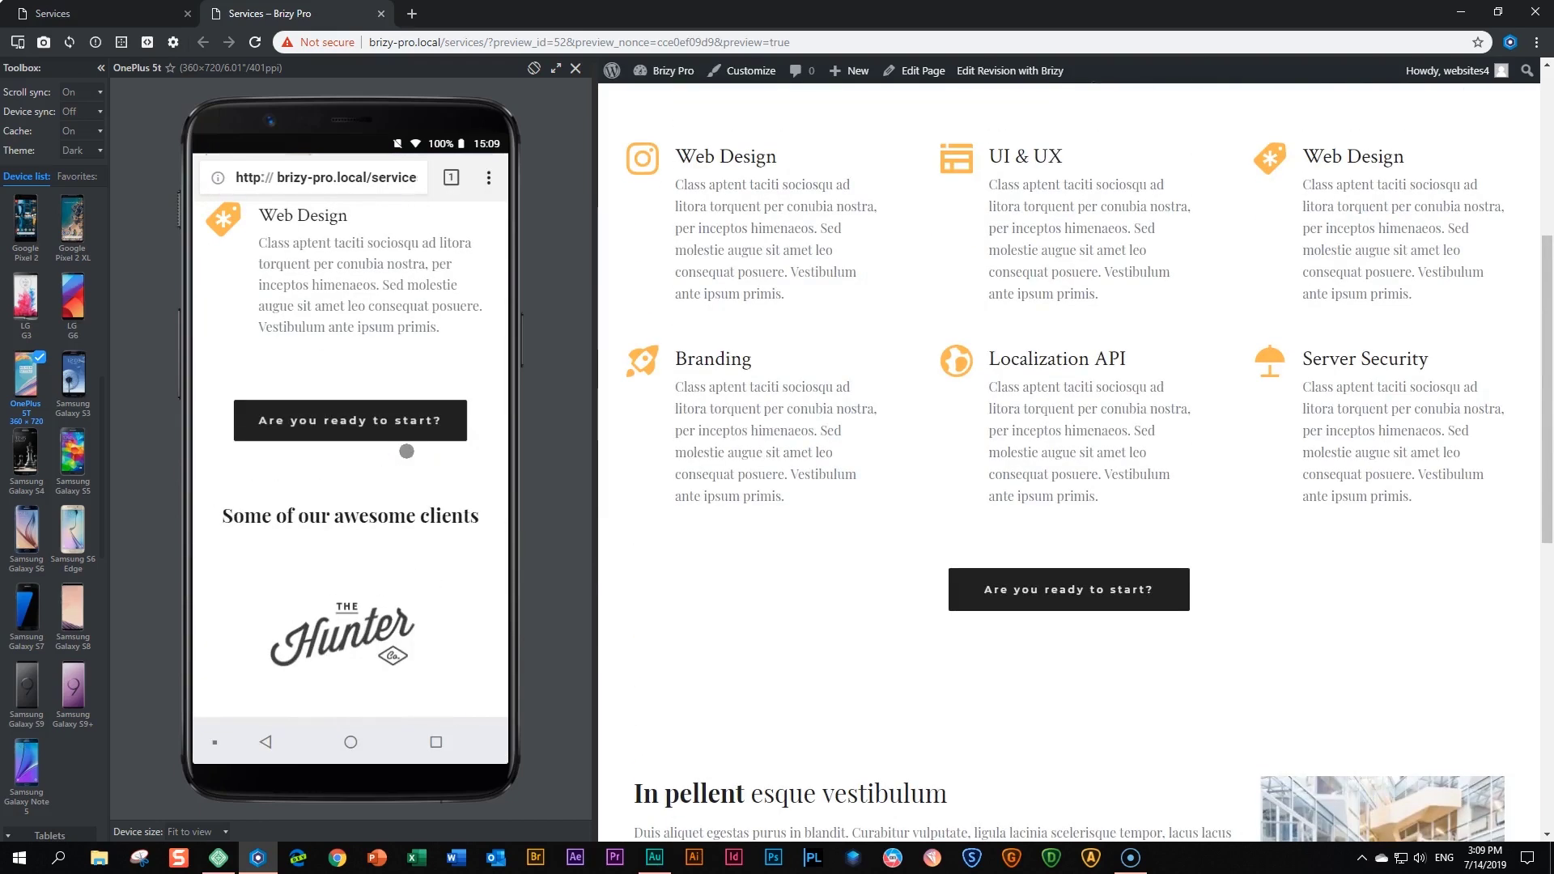